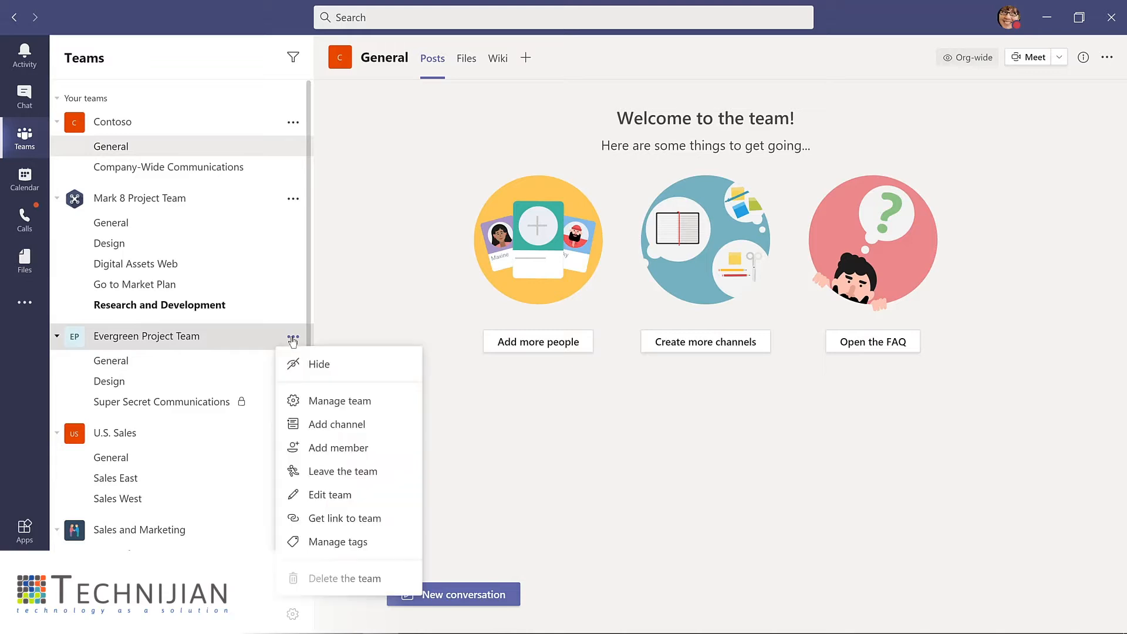
Step: Open the management page of the Evergreen Project Team and show its members and guests
click(320, 401)
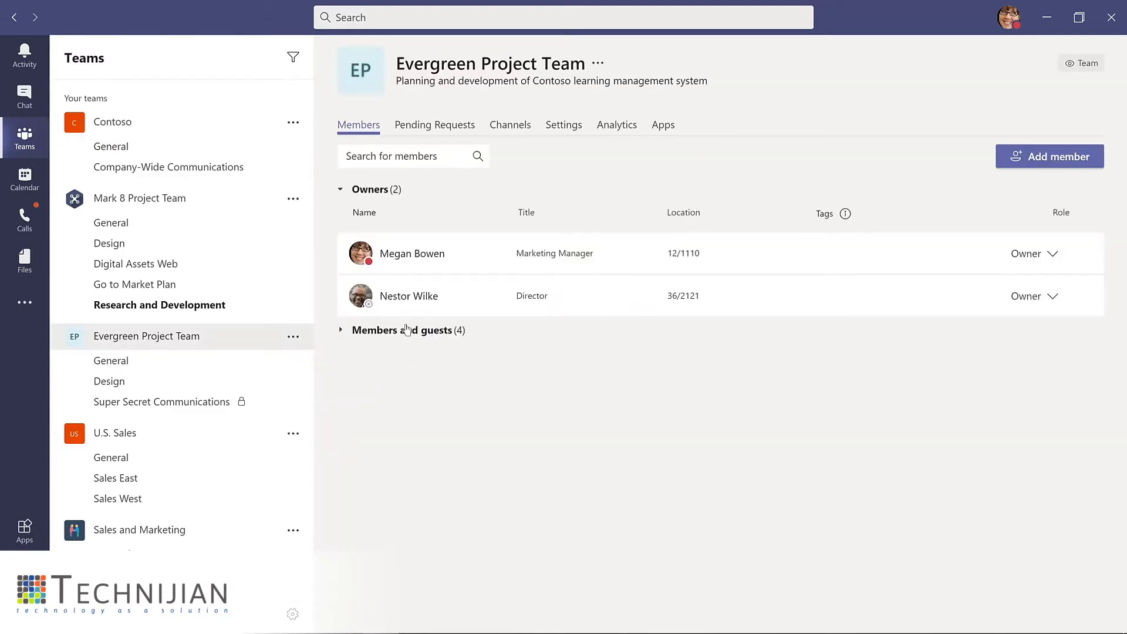
click(402, 332)
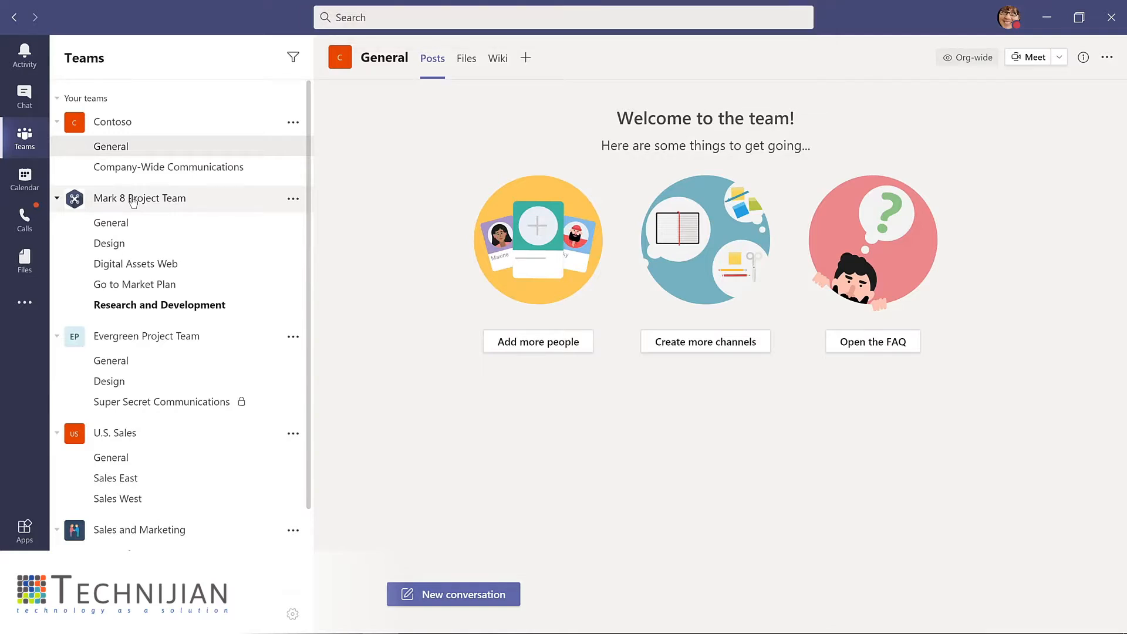
Step: Search for "marketing" and look through the people and file results, including the file filters
click(370, 16)
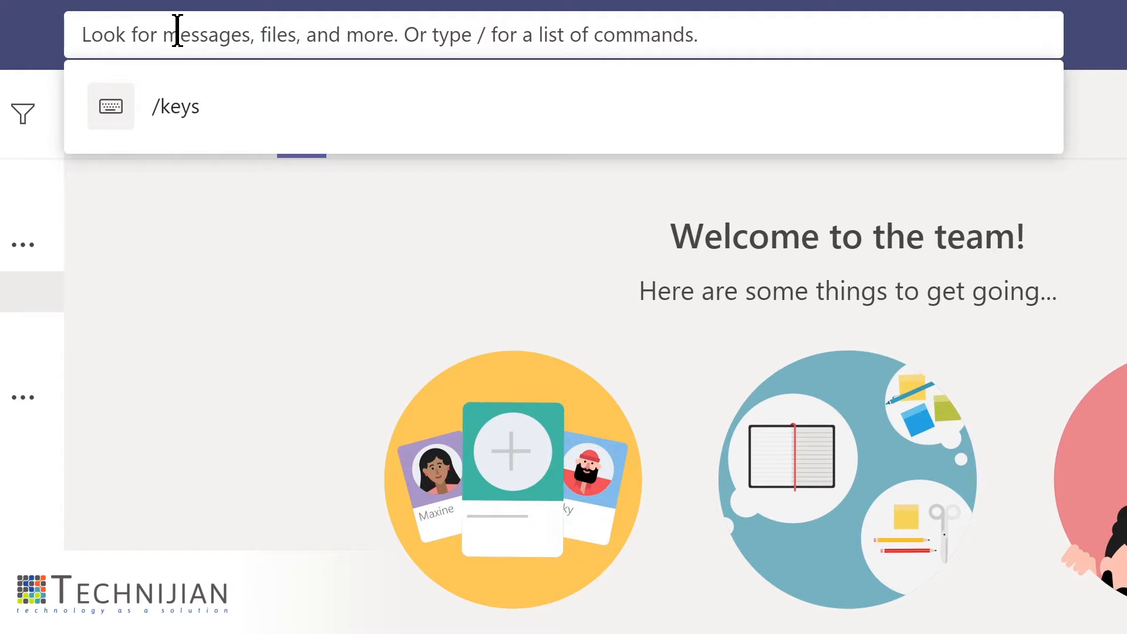
text(marketing)
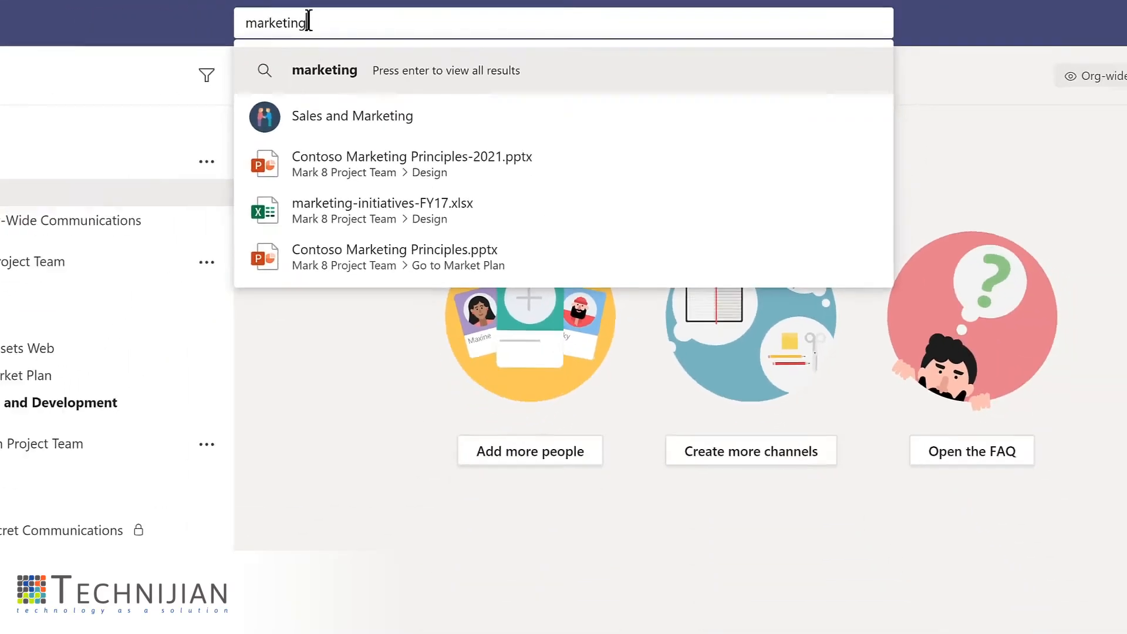
key(Return)
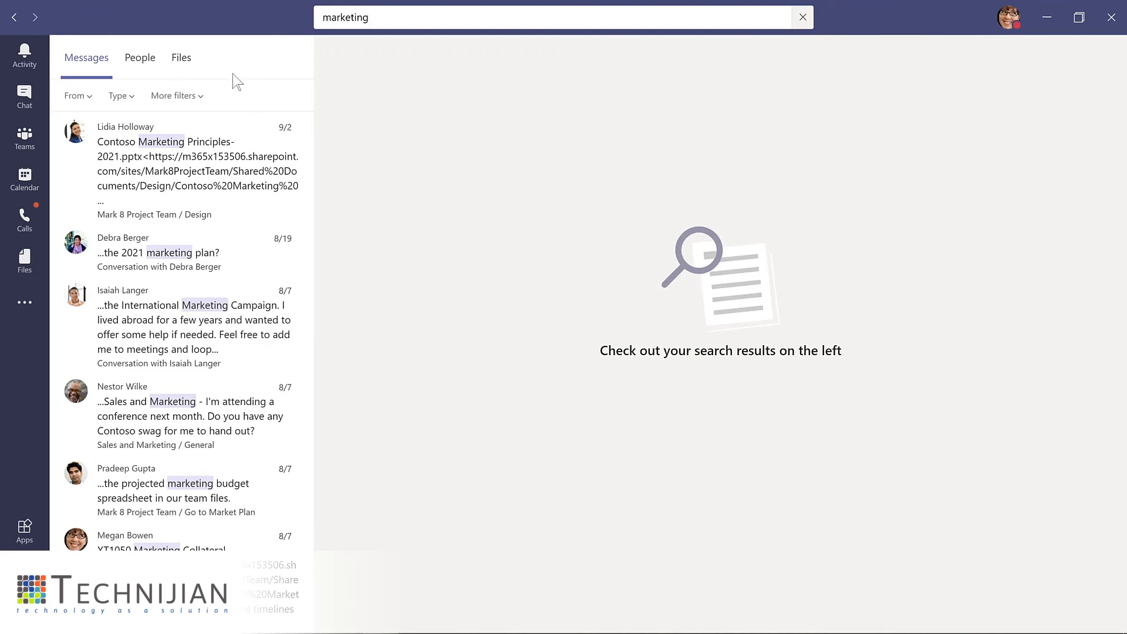
click(140, 59)
click(182, 59)
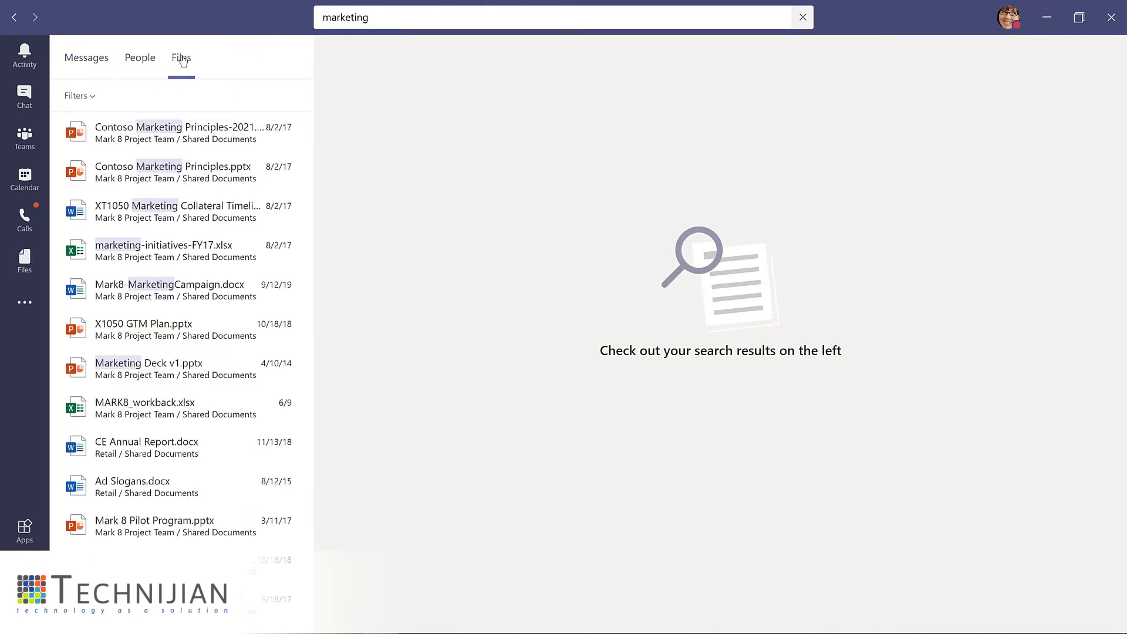
click(91, 97)
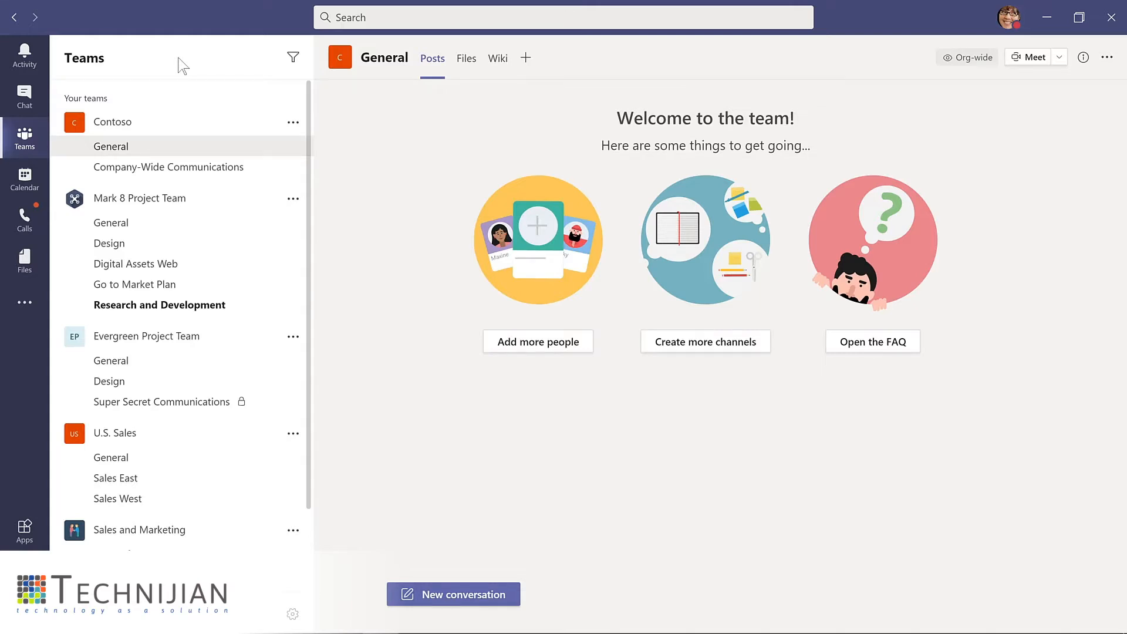
Step: Display the keyboard shortcuts list with the /keys command, then close it
key(ctrl+e)
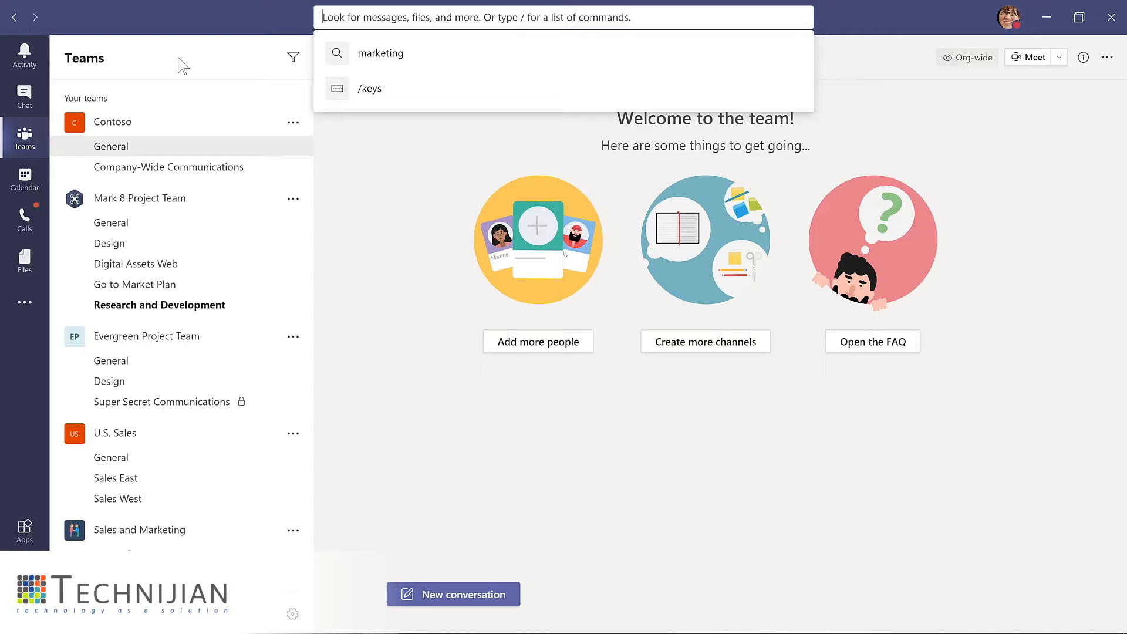
text(/keys)
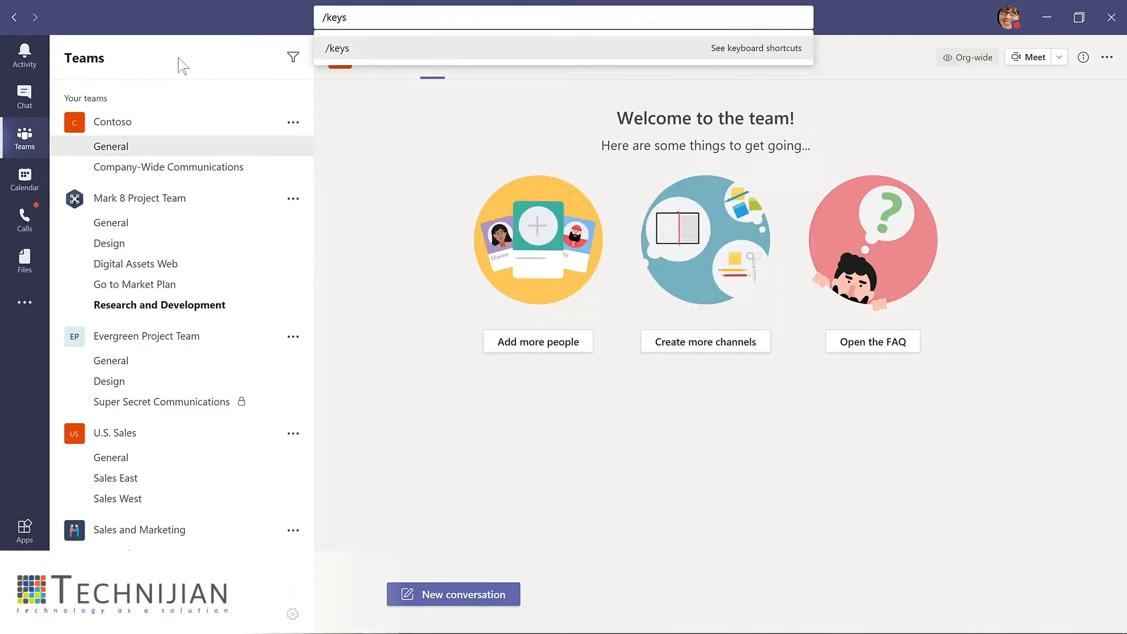
key(Return)
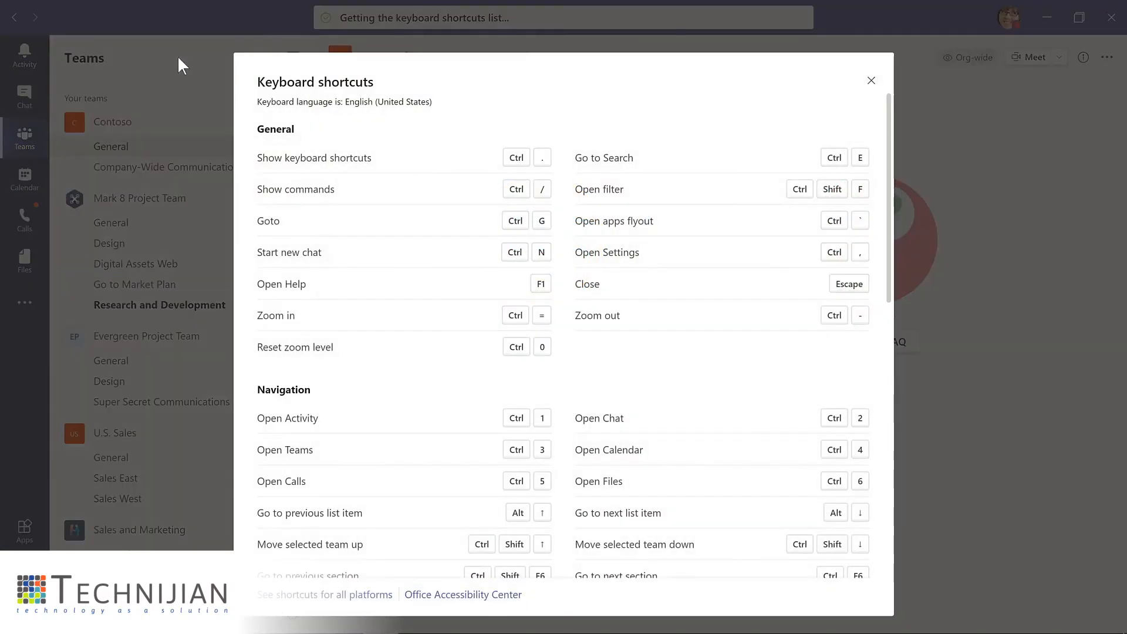
key(Escape)
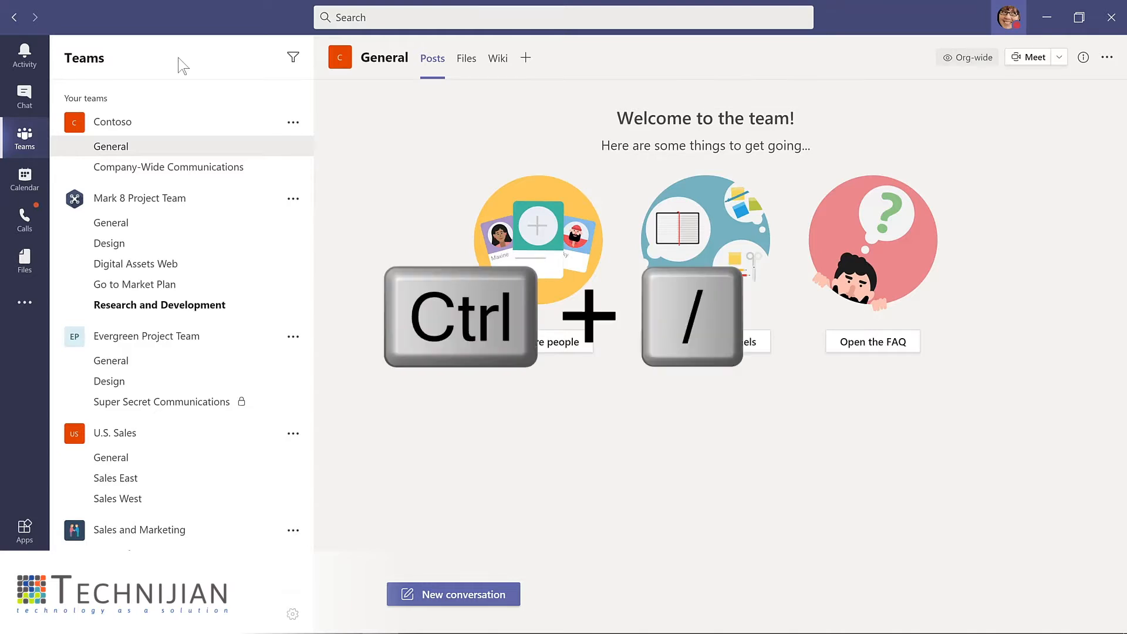
Step: List the available slash commands and run /whatsnew to see what's new in Teams
key(ctrl+slash)
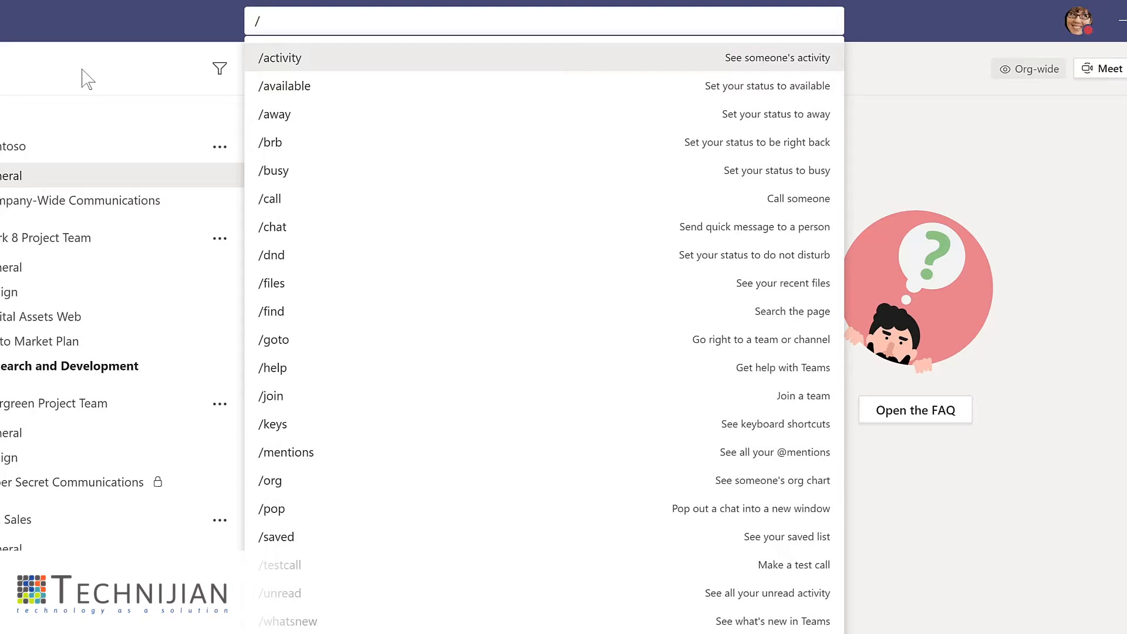
text(whatsnew)
click(296, 58)
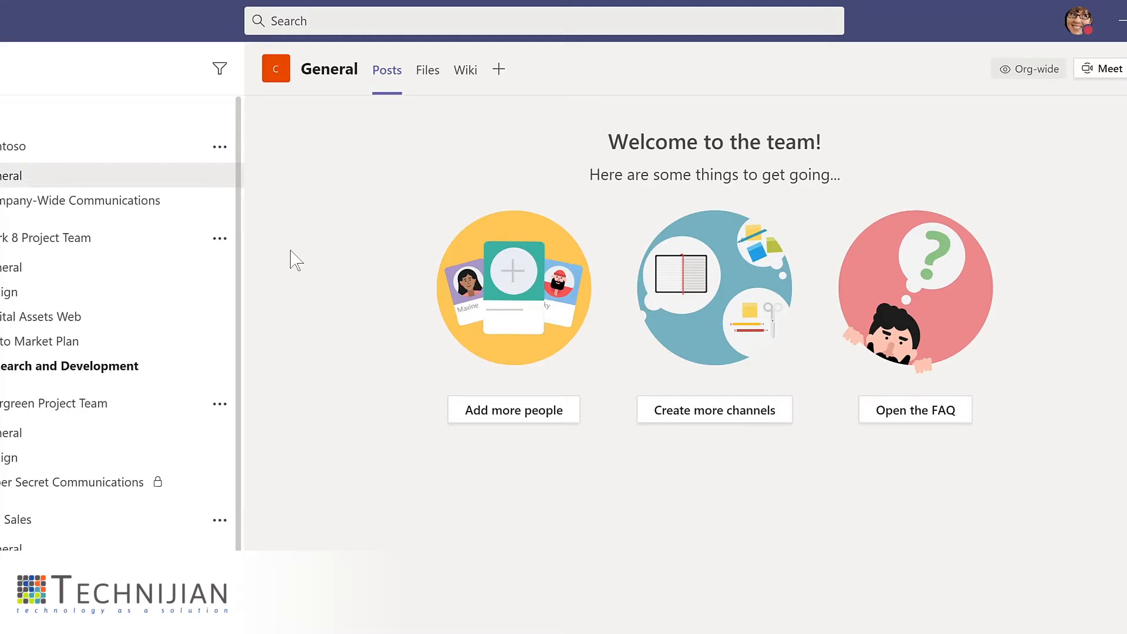
Step: Use the /files command to open the recent file Usability Testing Priorities.docx
text(/)
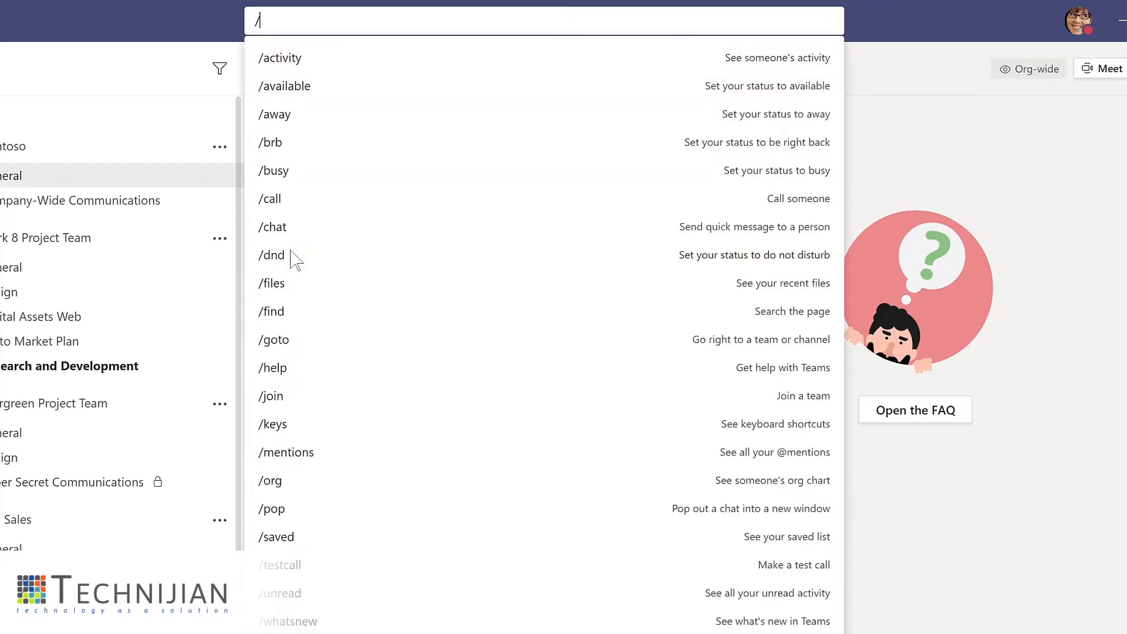
click(282, 281)
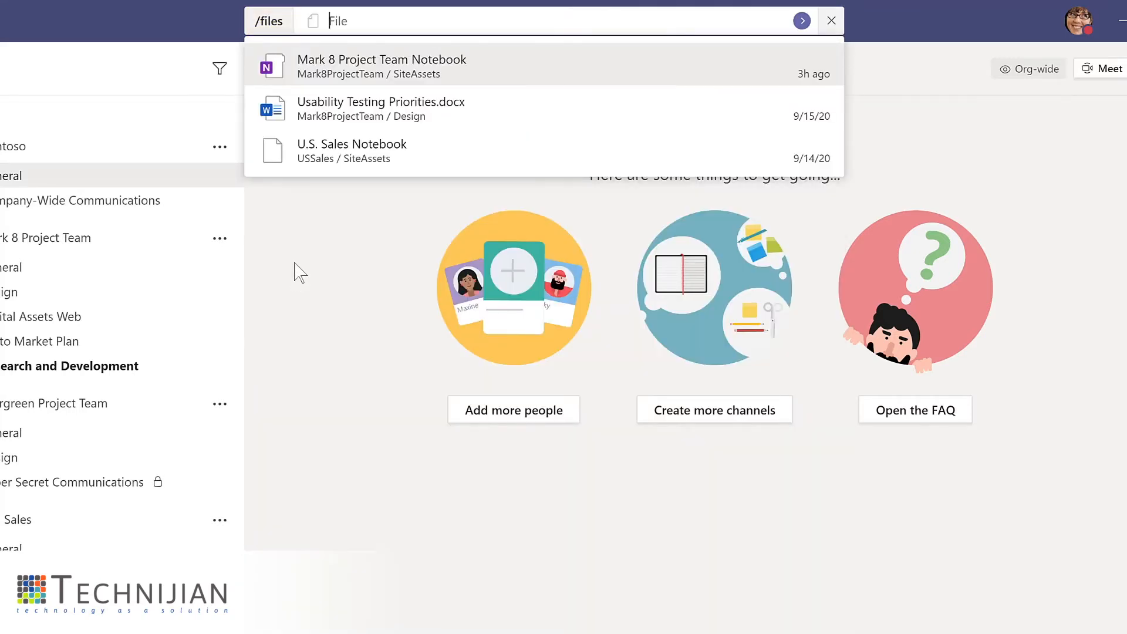
click(365, 114)
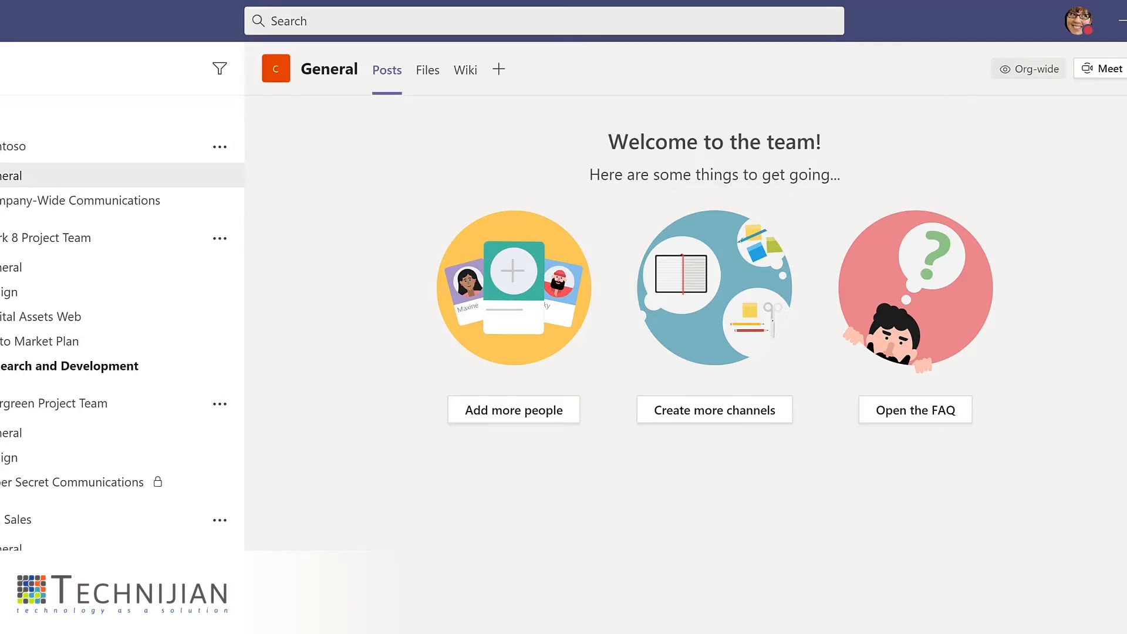
key(ctrl+slash)
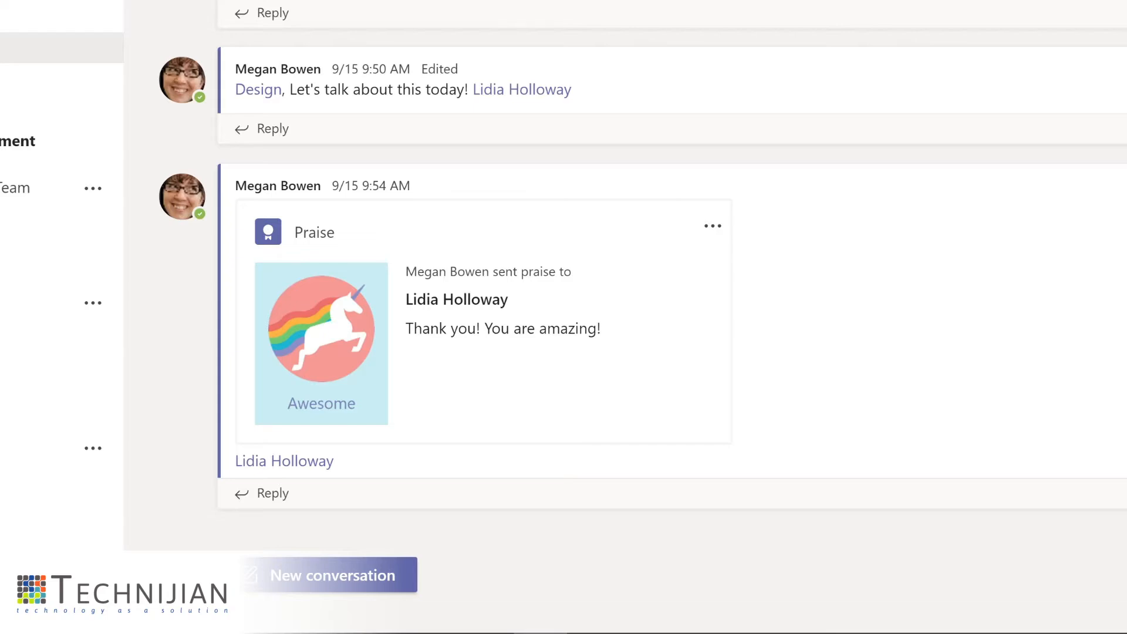
Step: Post a new channel message mentioning the first suggested colleague, with ", please share an update on your conversation with the sales team."
click(331, 569)
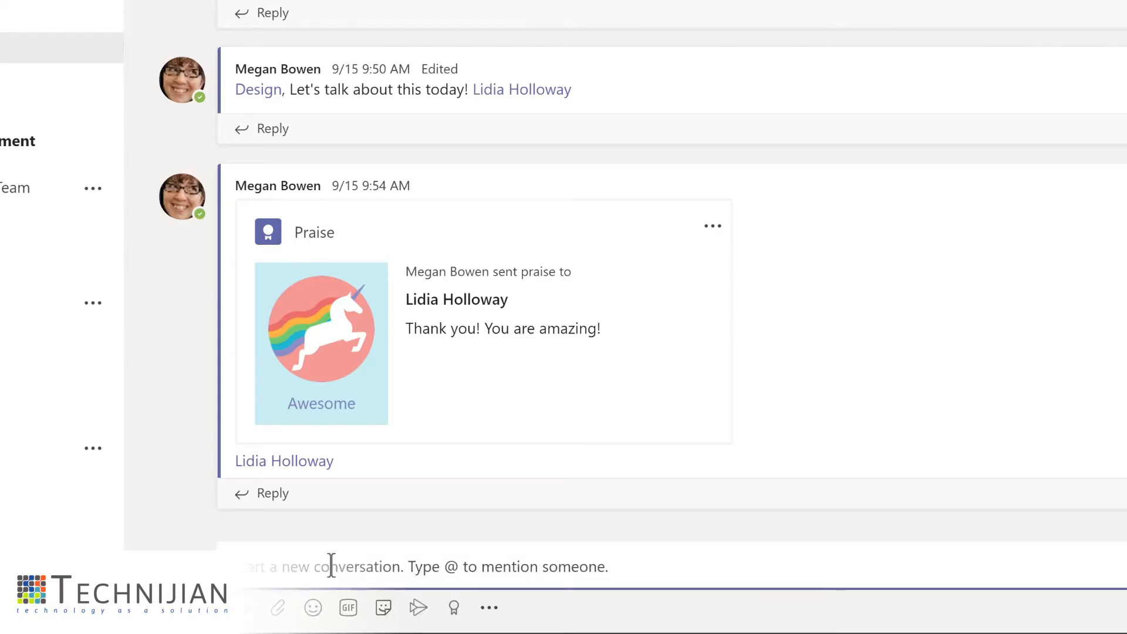
text(@)
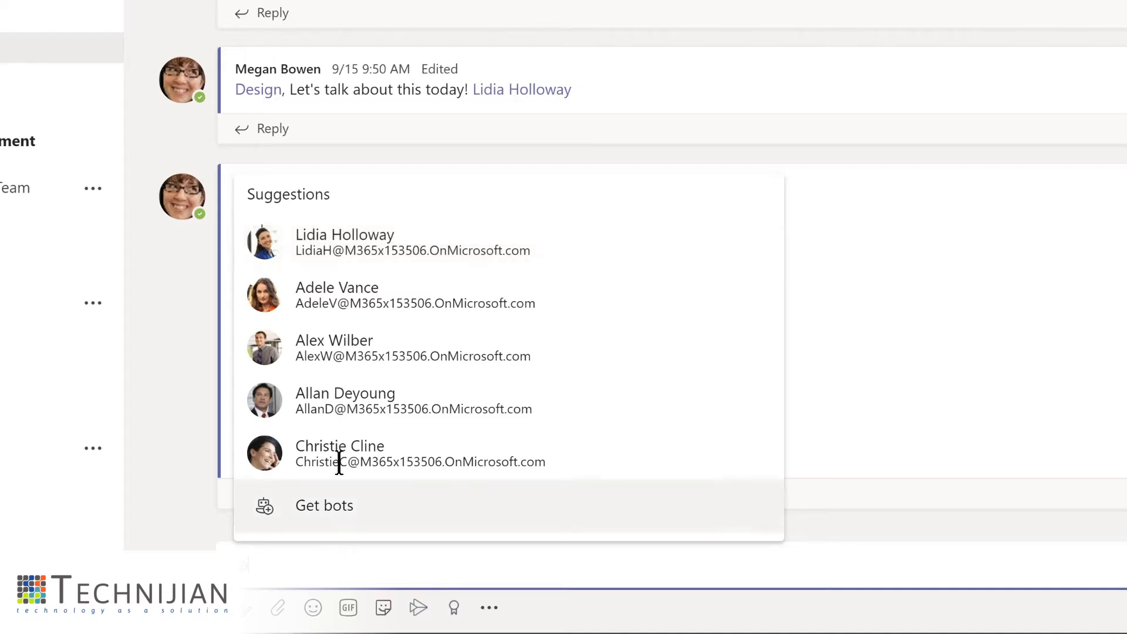
click(336, 254)
text(,)
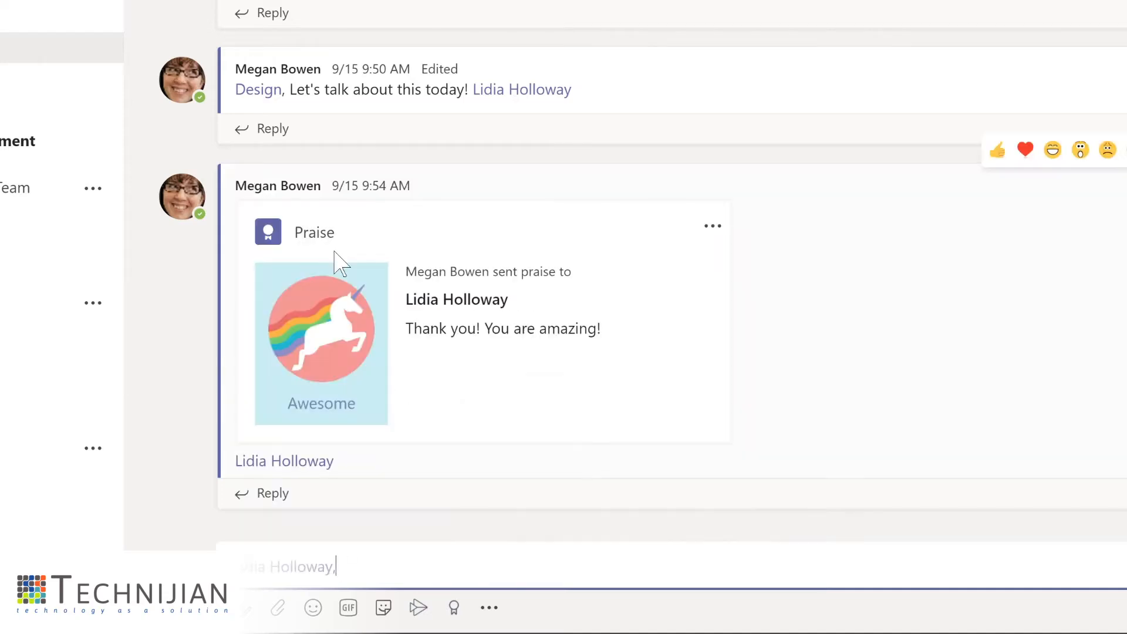
text( please share an update on your conversation with the sales team.)
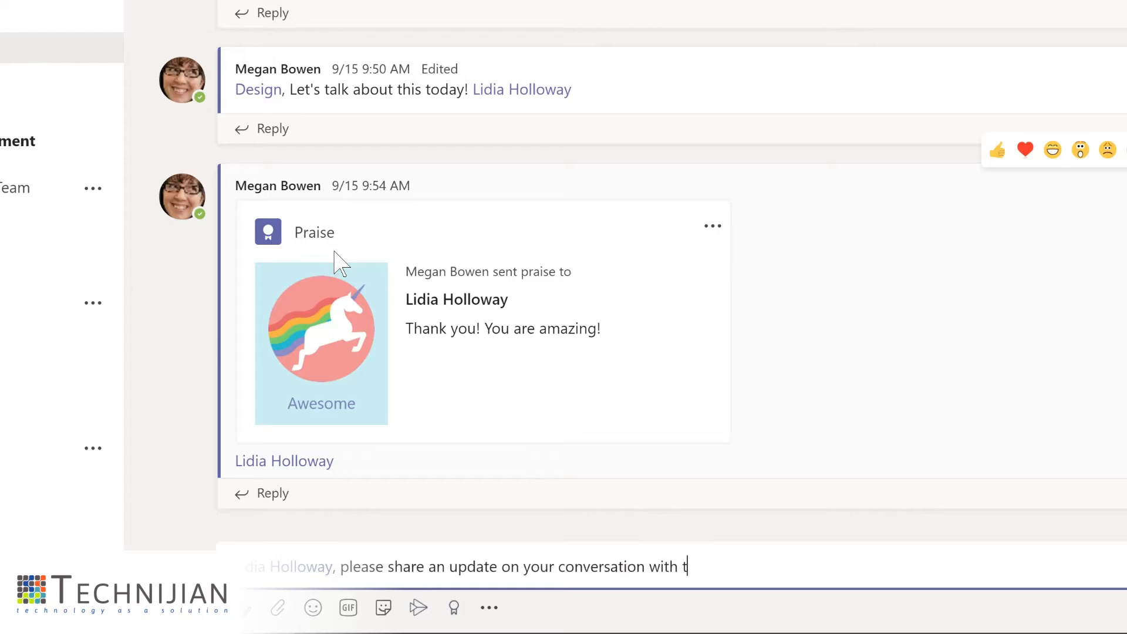
key(Return)
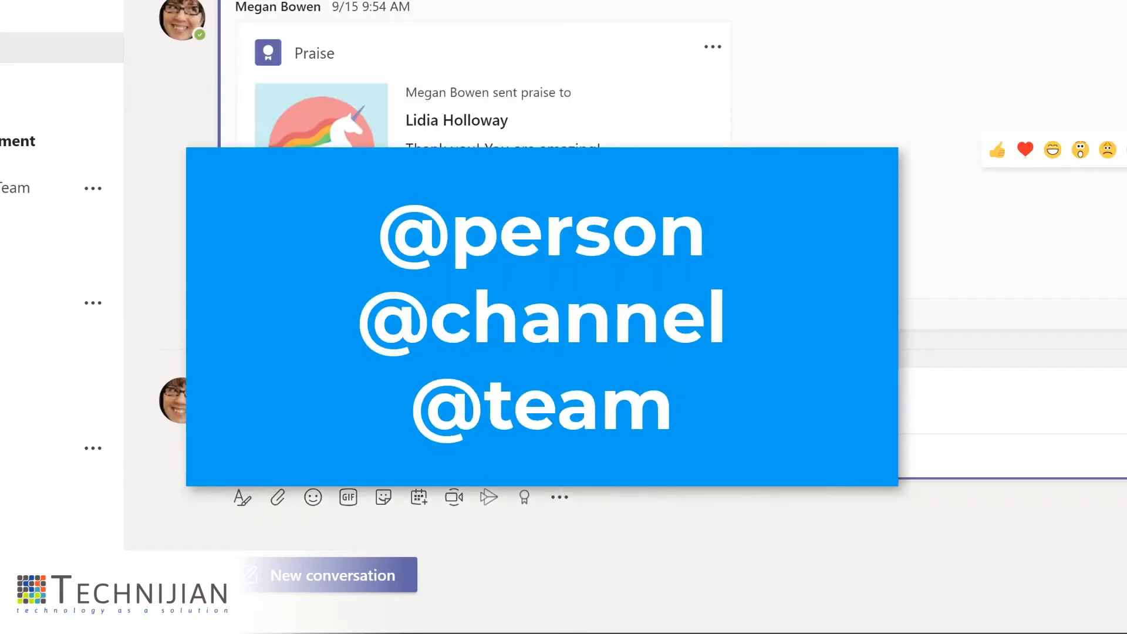
Step: Post a new message mentioning the Design channel, with ", I'm so excited about our team retreat tomorrow!"
click(344, 572)
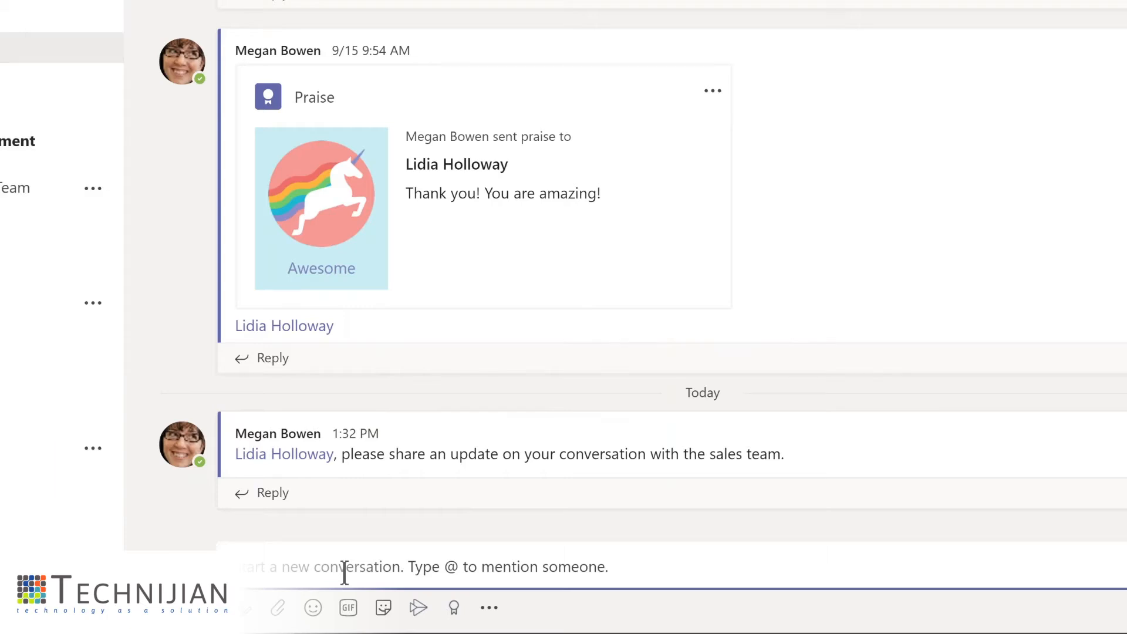
text(@De)
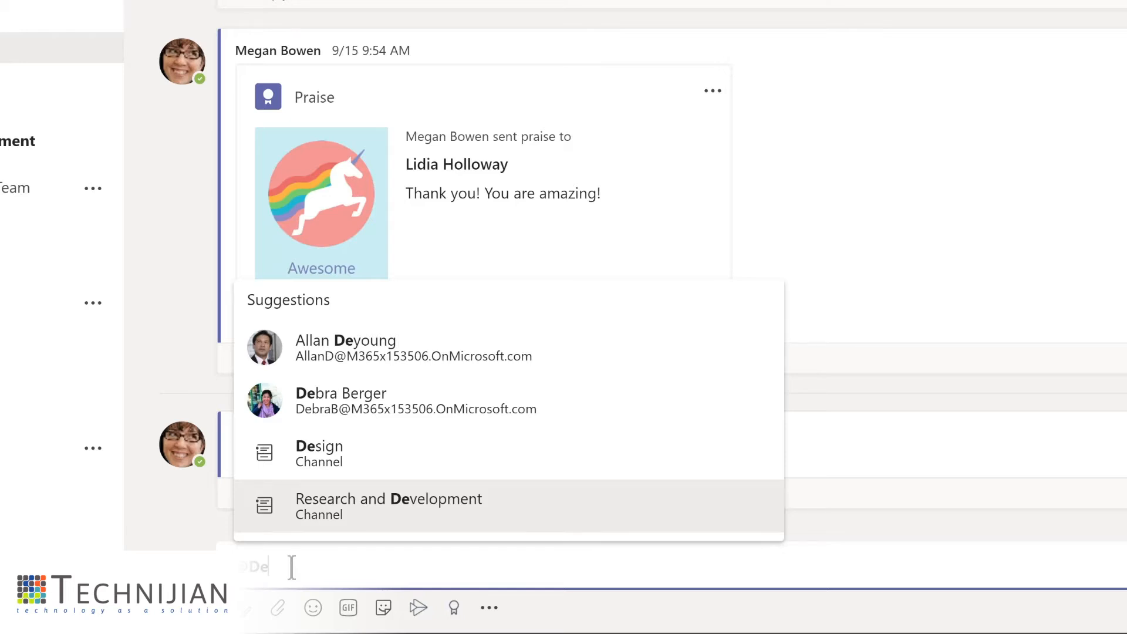
click(320, 454)
text(, I'm so excited about our team retreat tomorrow!)
key(Return)
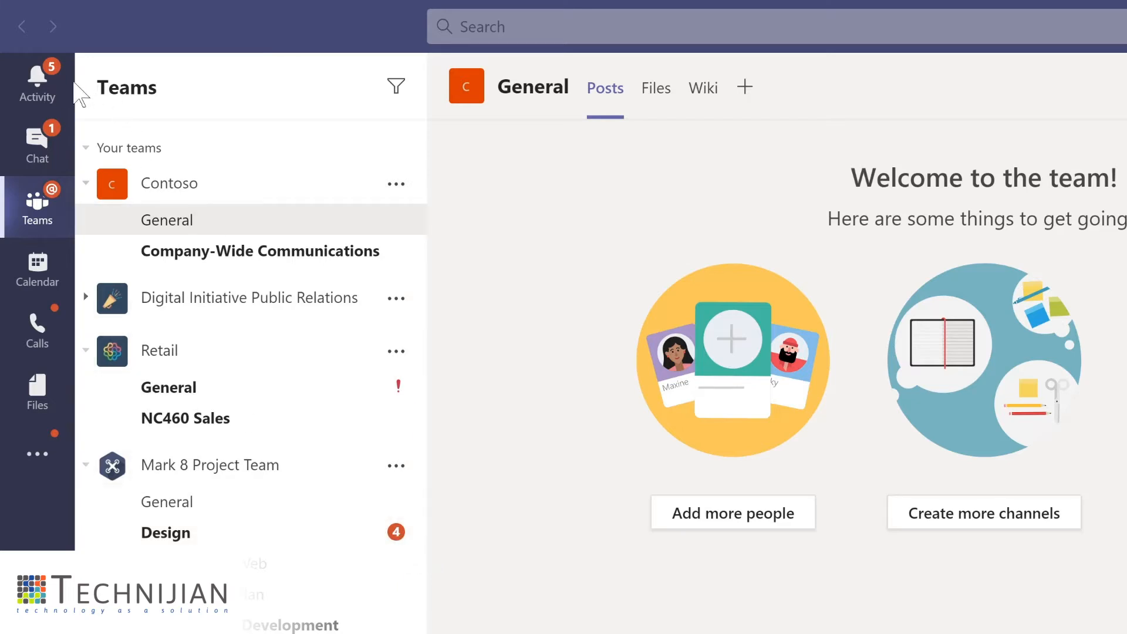
Step: Open the activity feed and examine the personal and channel mention markers on today's Design channel messages
click(37, 82)
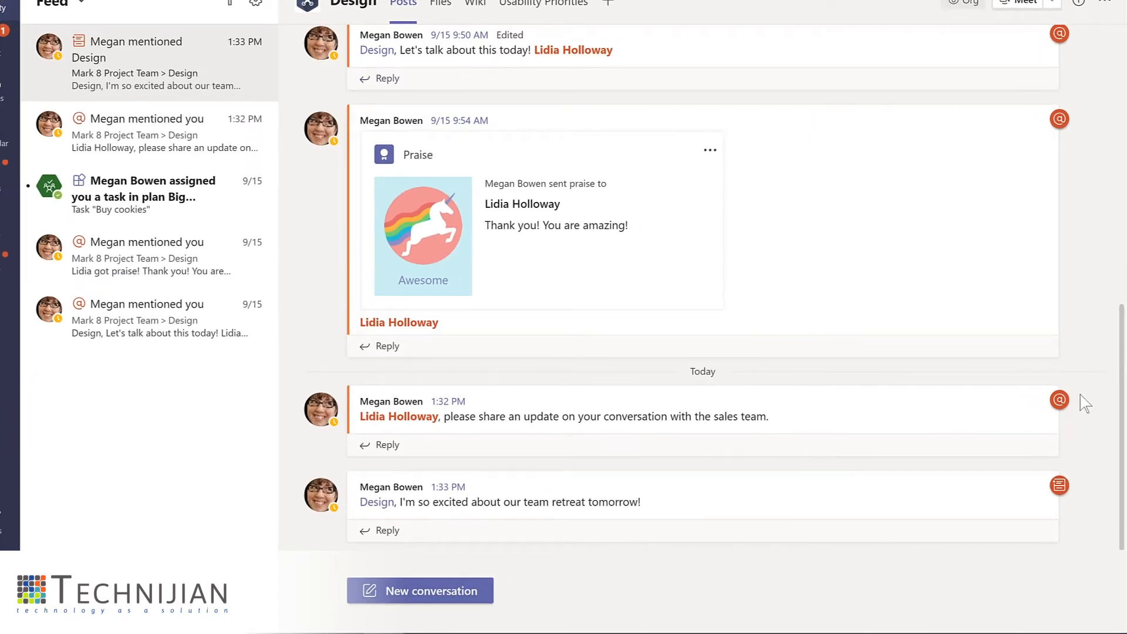
mouse_move(1061, 399)
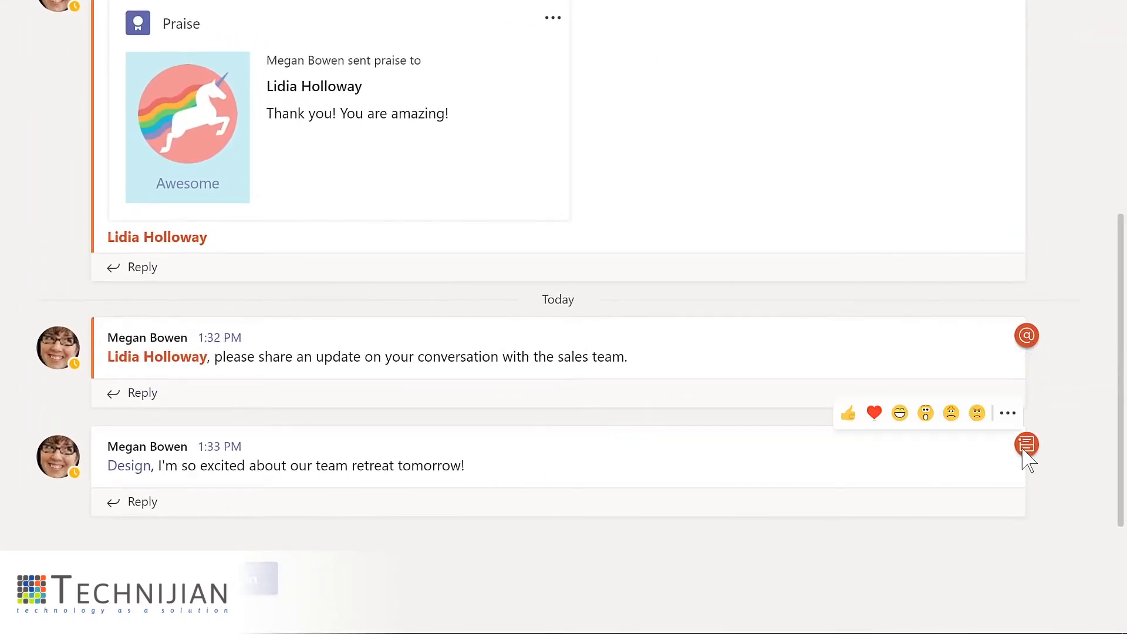
mouse_move(1023, 451)
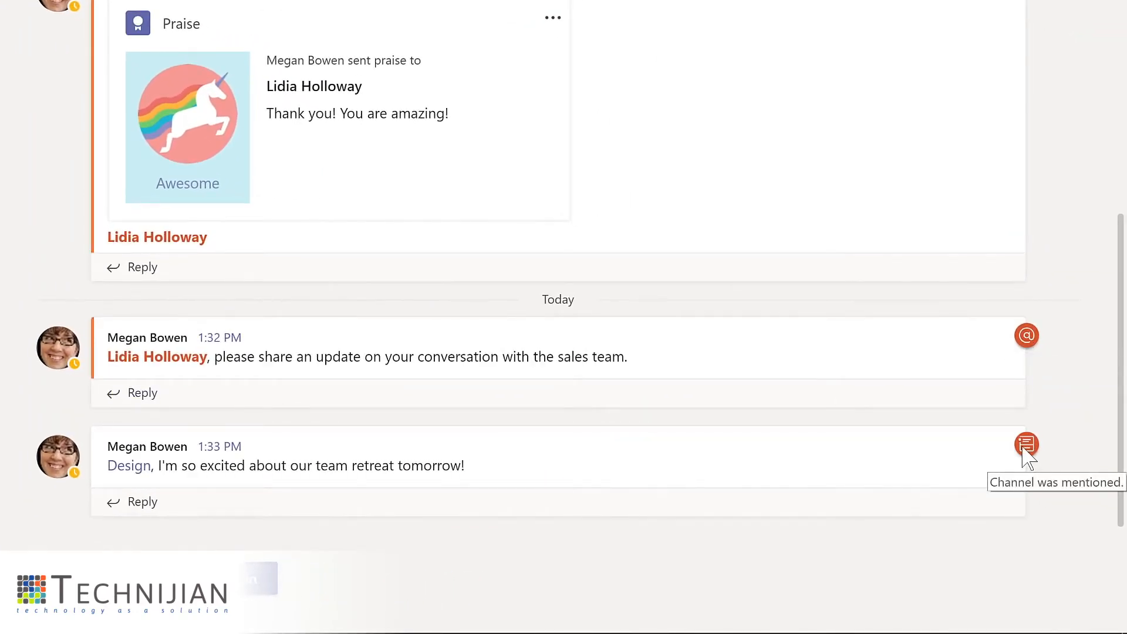
Step: Reply to the team retreat message with "Yay! I'm looking forward to working with the" followed by a mention of the Mark 8 Project Team
click(132, 509)
text(Ya)
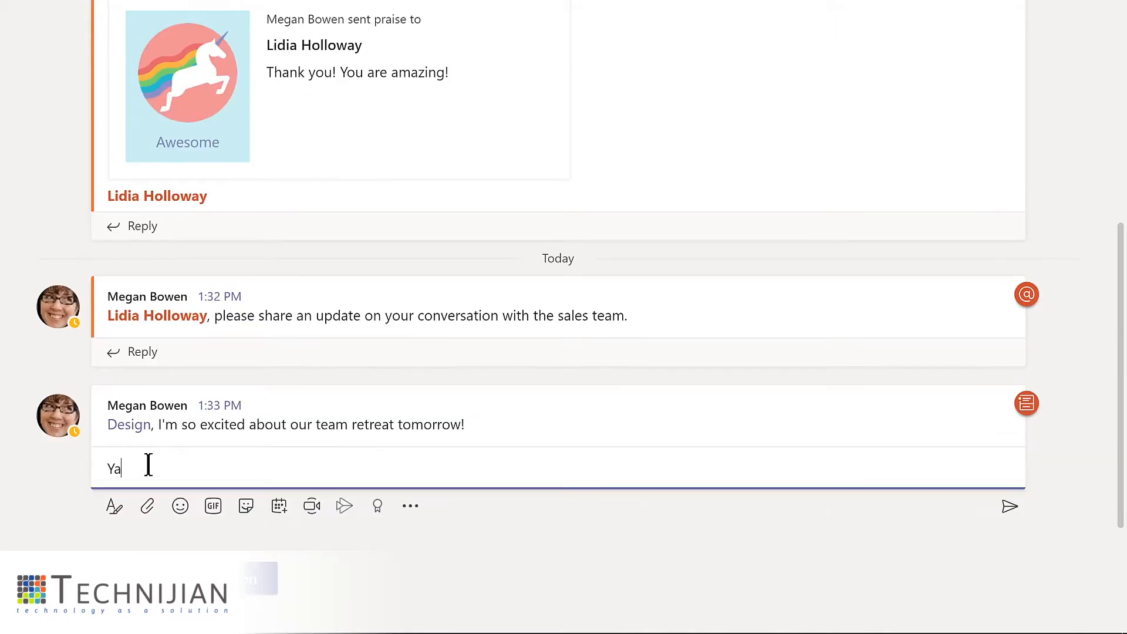
text(y! I'm looking forward to working with the @m)
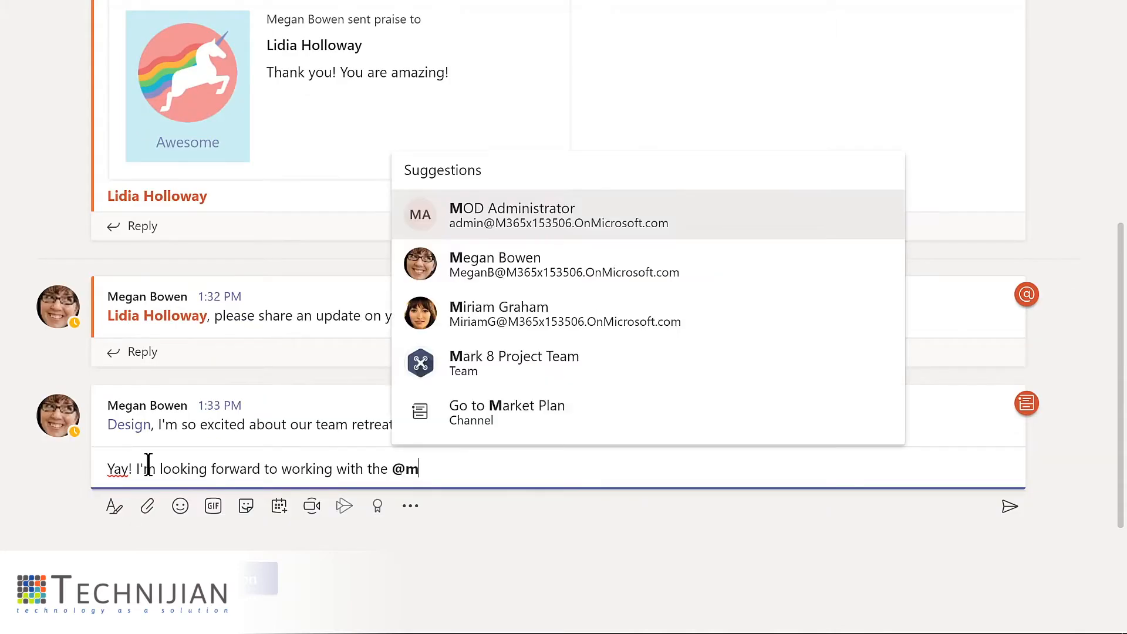
click(514, 364)
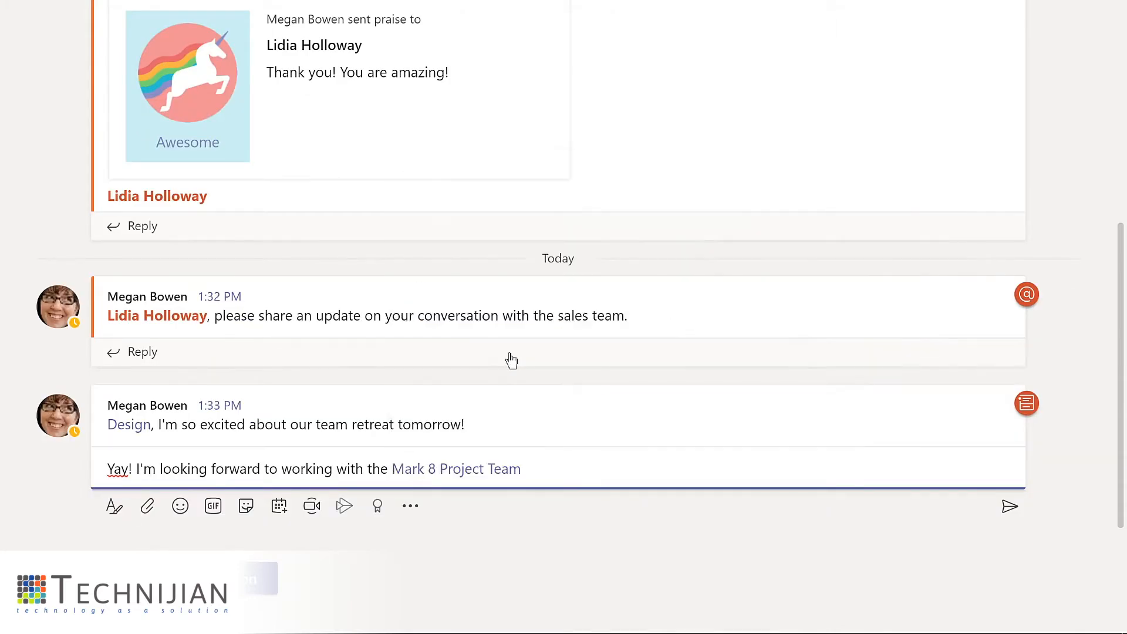
key(Return)
mouse_move(1029, 413)
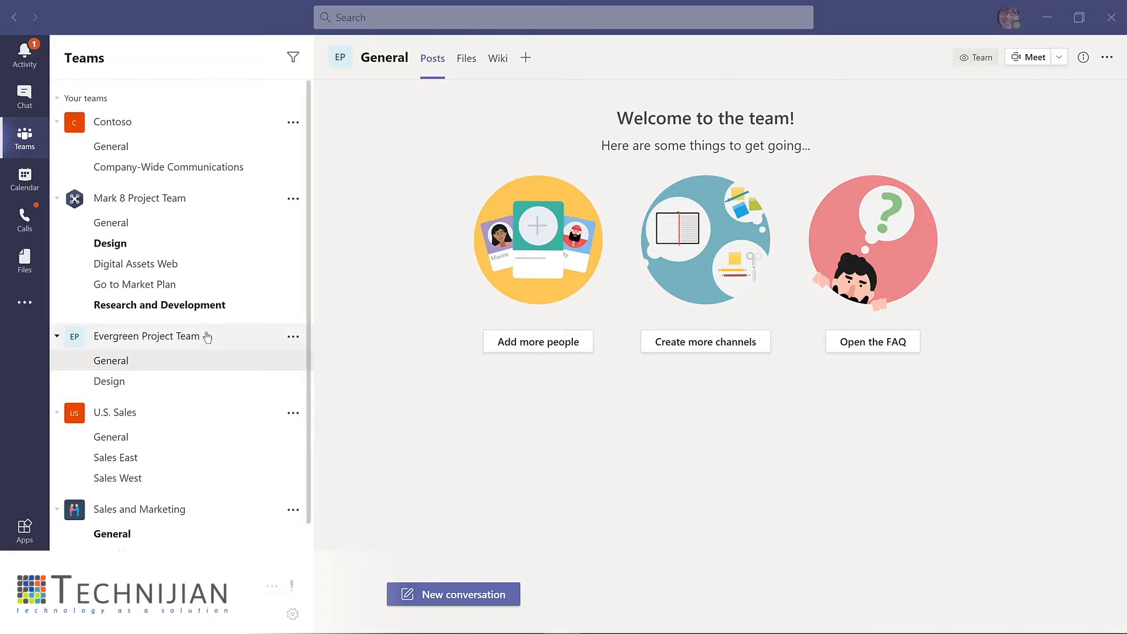
Step: Rename the Evergreen Project Team as "Evergreen LMS Project Team"
click(293, 338)
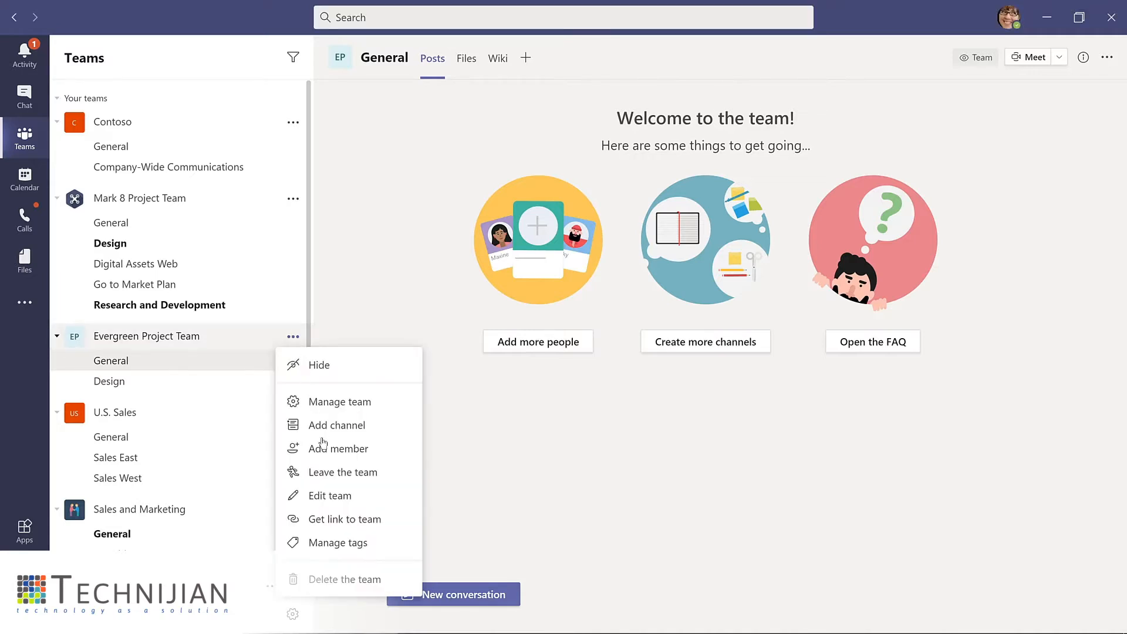
click(320, 499)
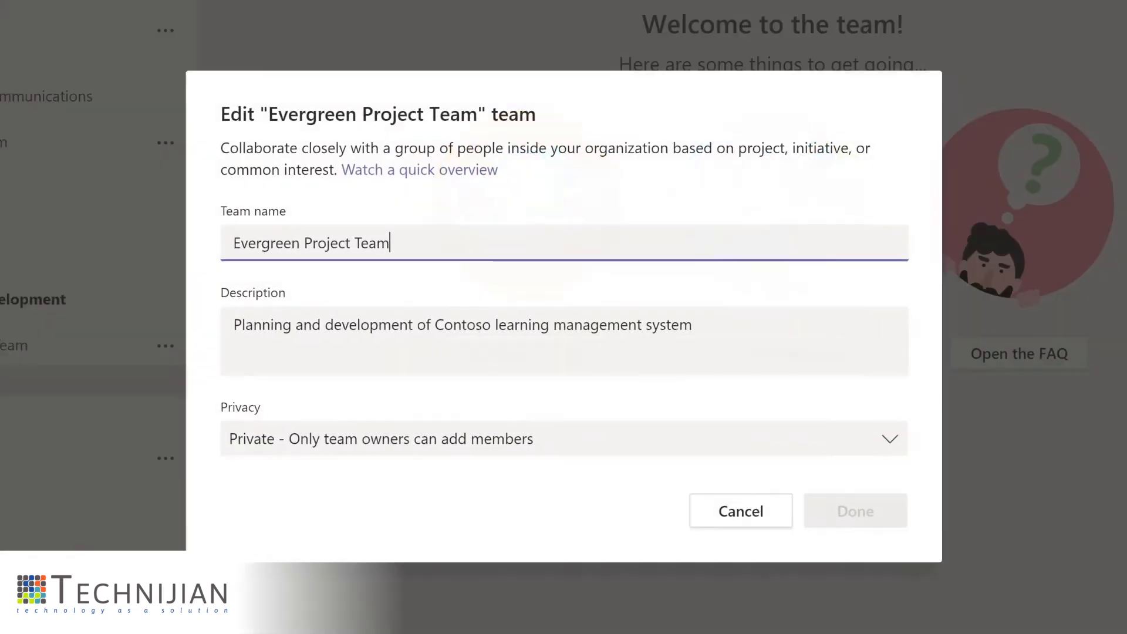
click(404, 267)
text(LMS Project Team)
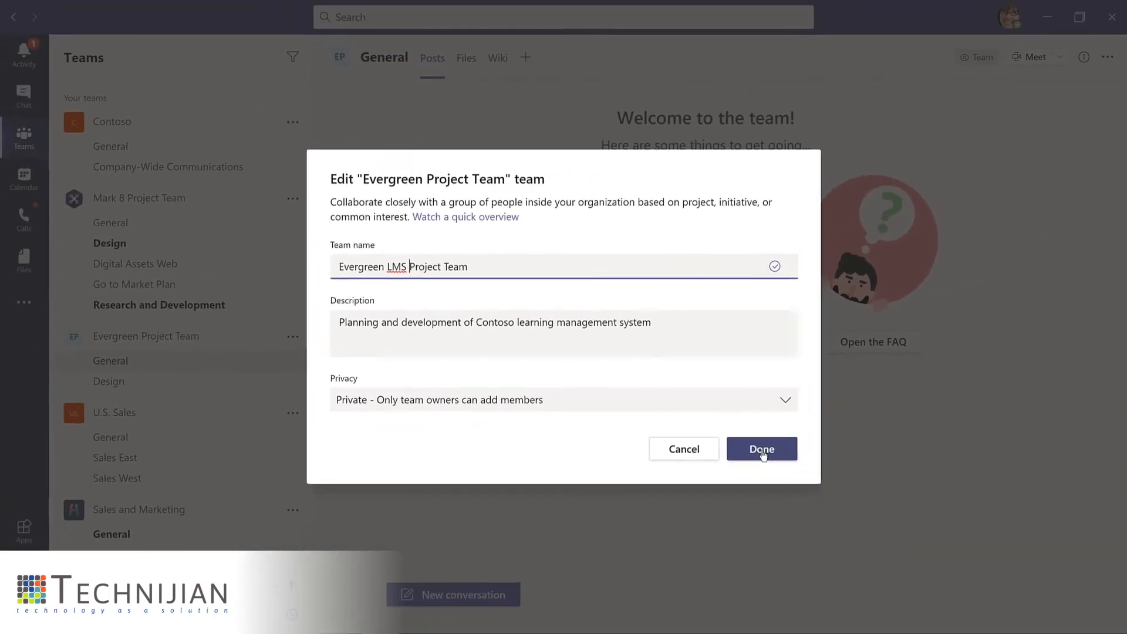
click(820, 493)
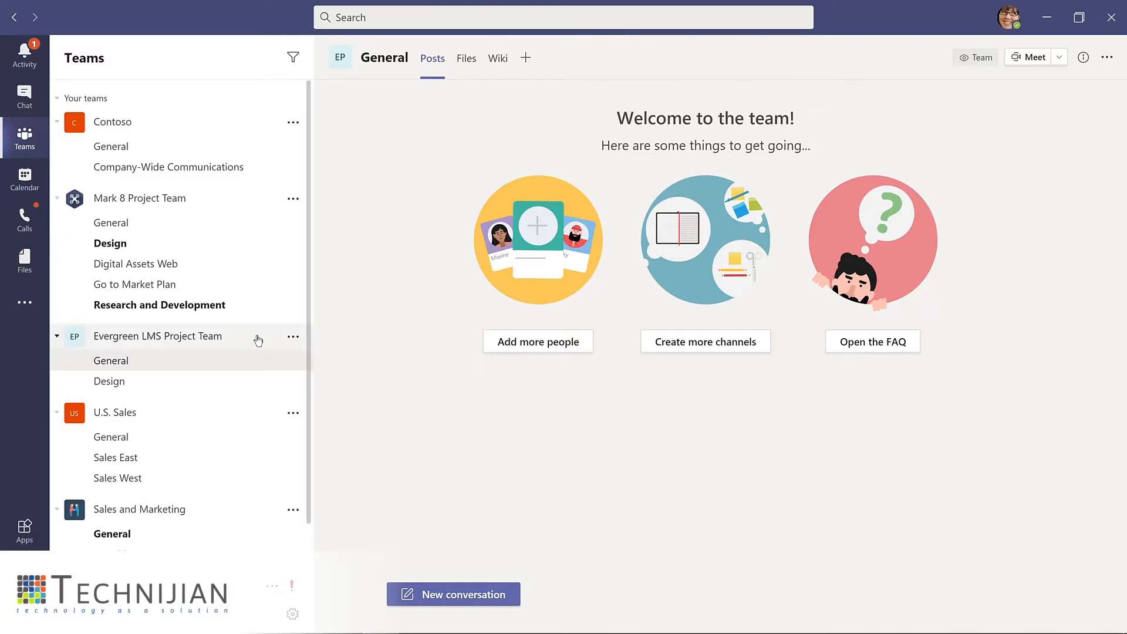
Step: Add the product manager matching "lid" as a new member of the Evergreen LMS Project Team
click(291, 338)
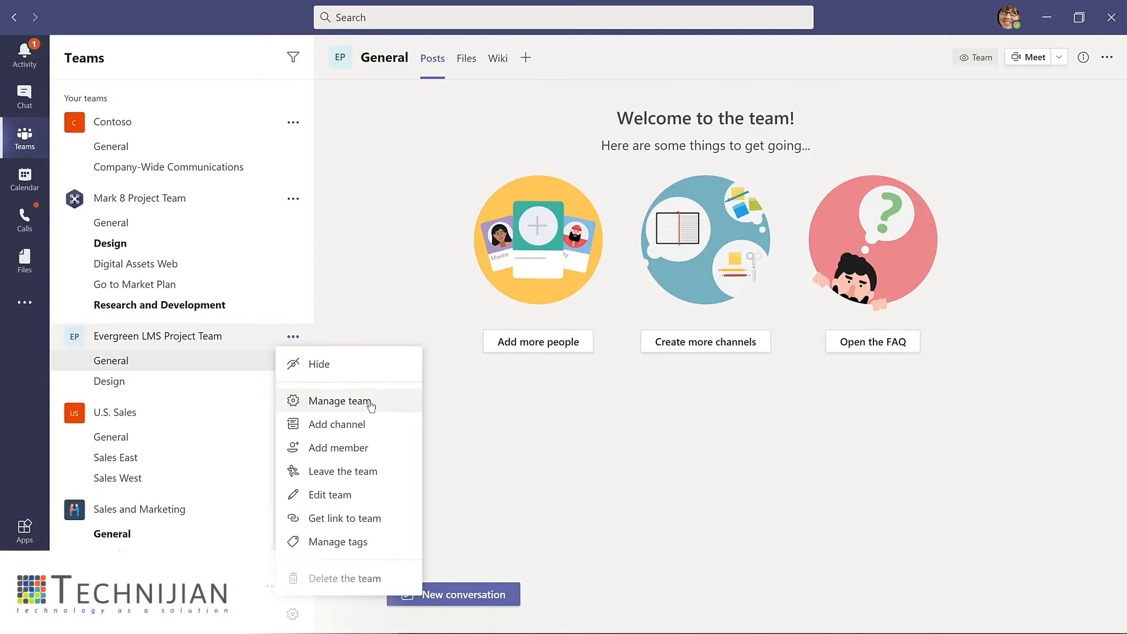
click(371, 404)
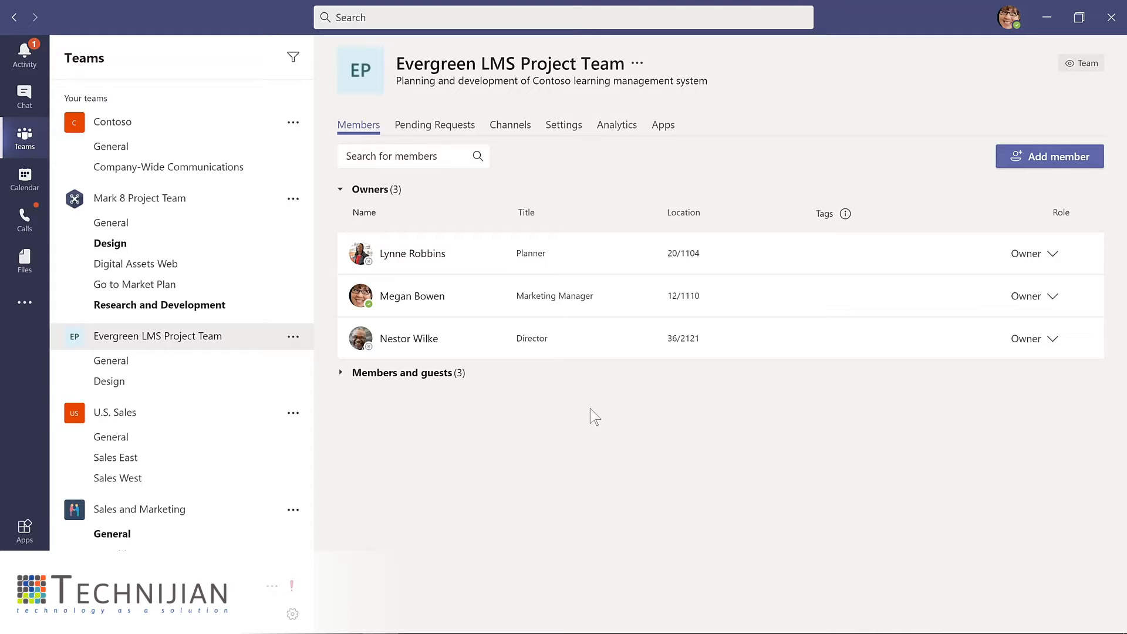
click(1050, 156)
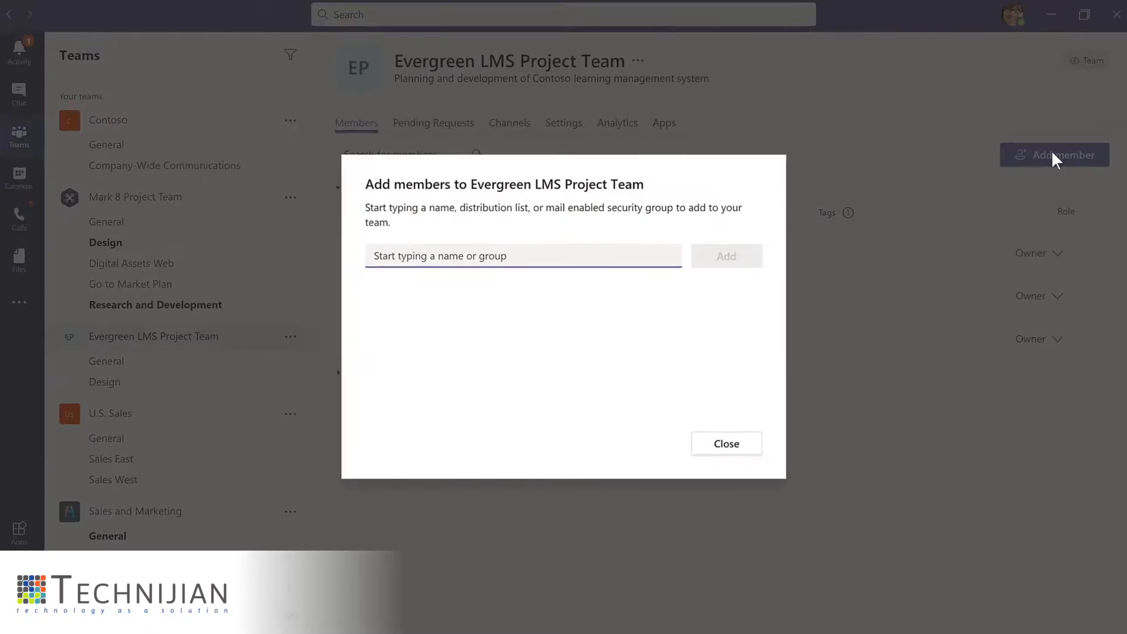
text(l)
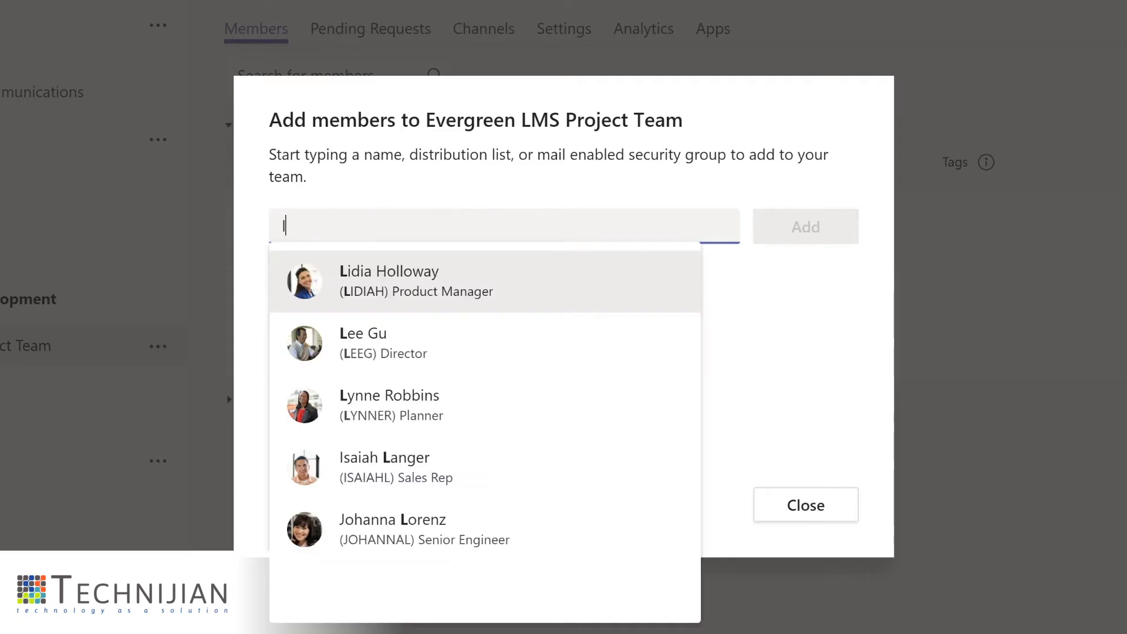
text(id)
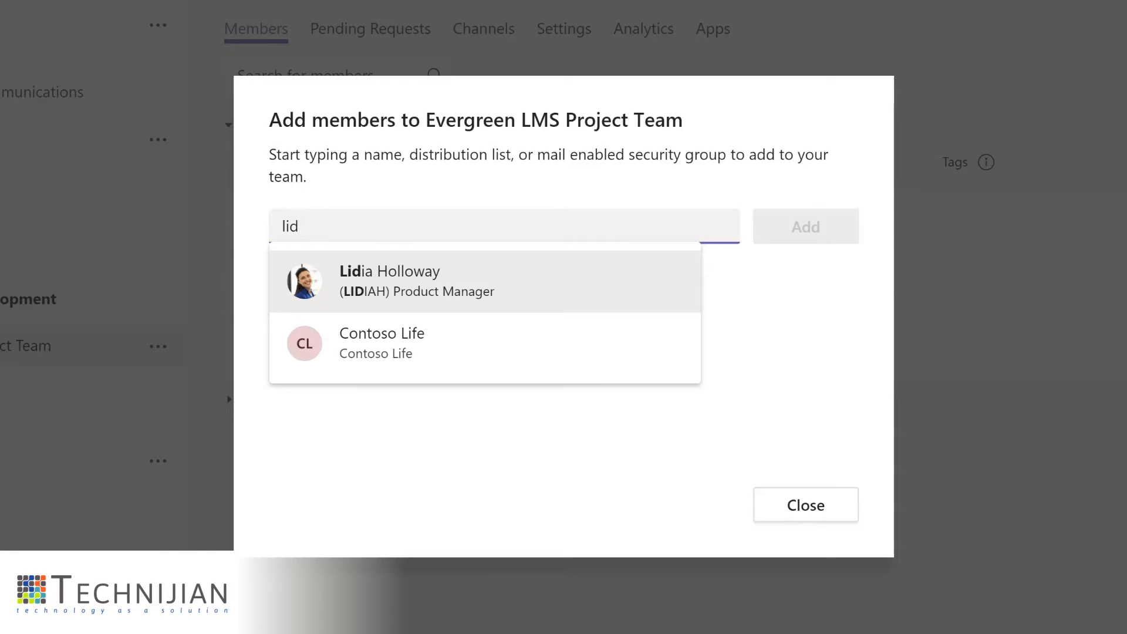
click(413, 281)
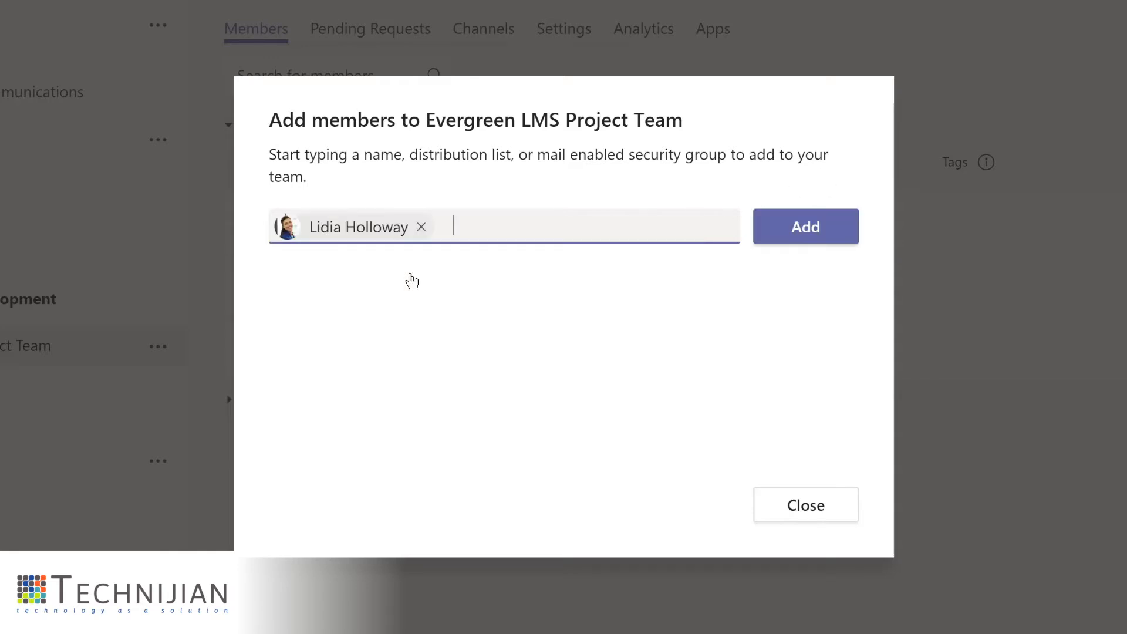
click(794, 230)
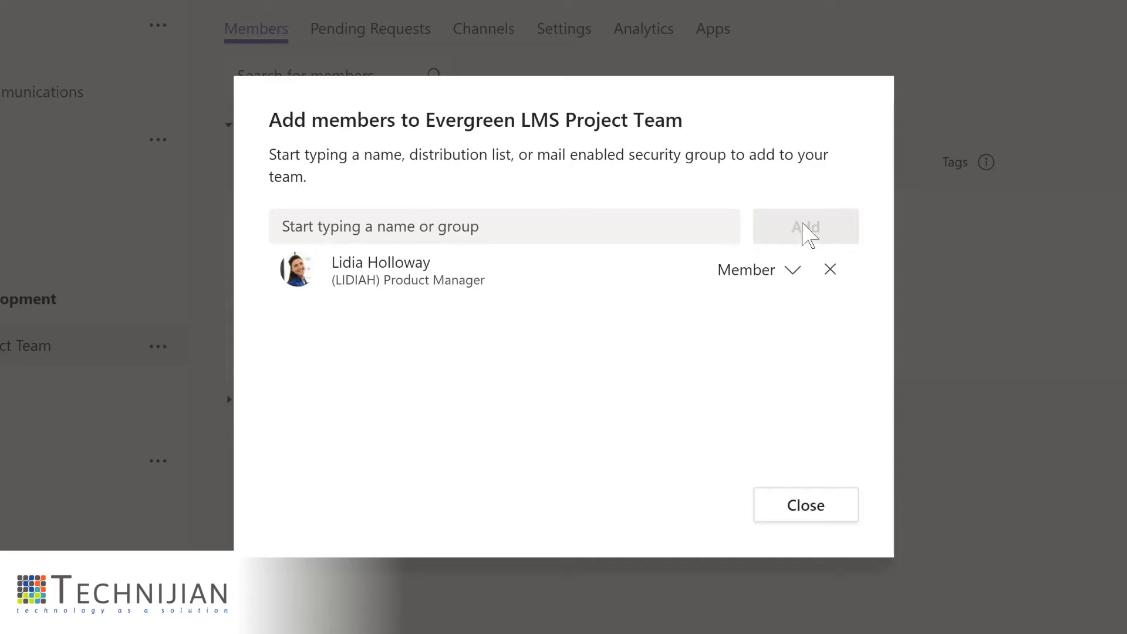
Step: Set the newly added product manager's role to Owner and finish adding members
click(791, 271)
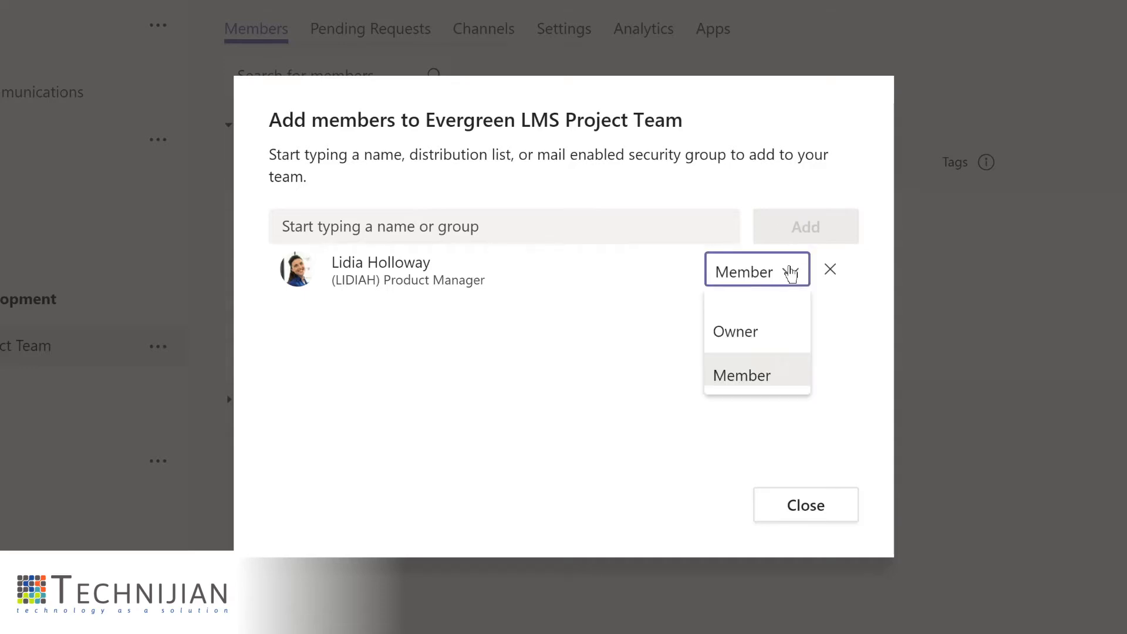
click(747, 329)
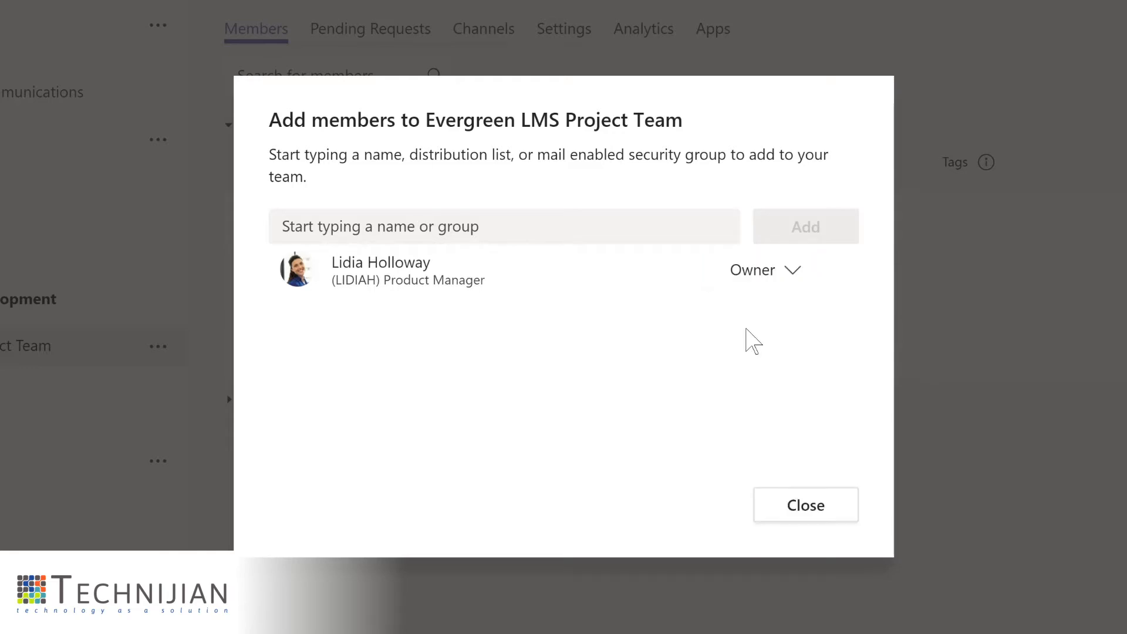
click(805, 507)
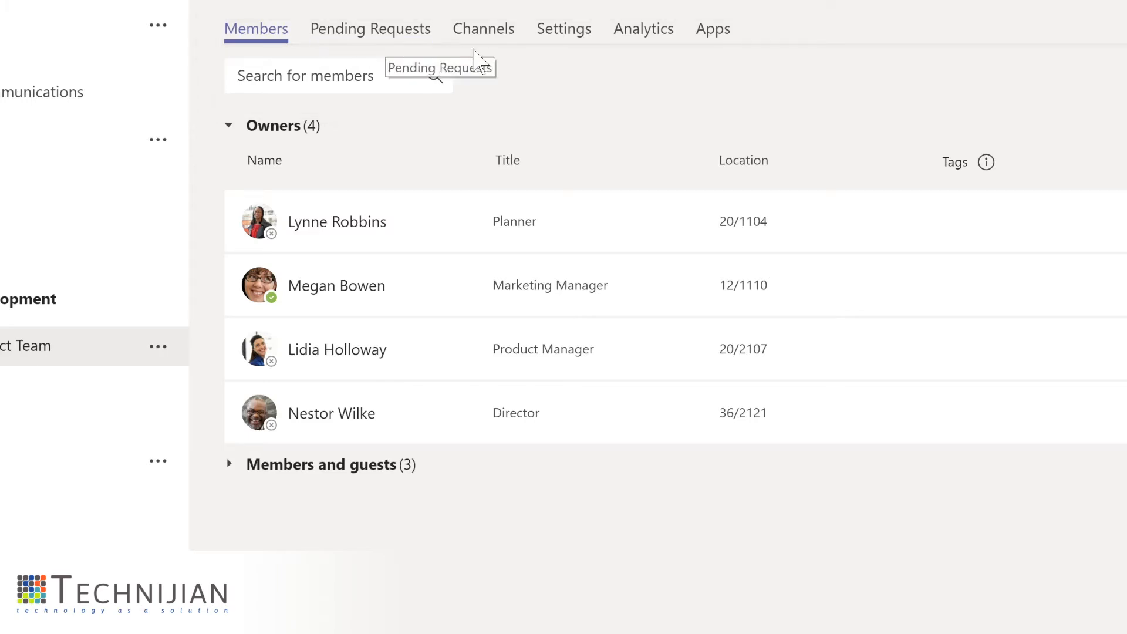
Step: View the team's channel list, then upload and save the round forest image as the team picture in the team settings
click(483, 36)
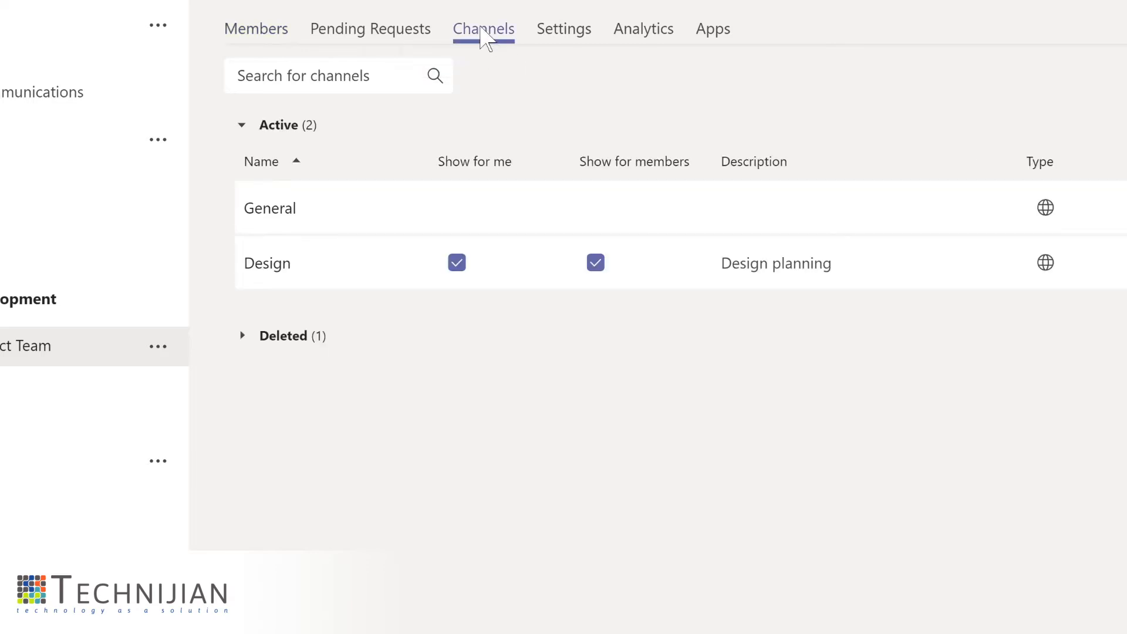
click(558, 34)
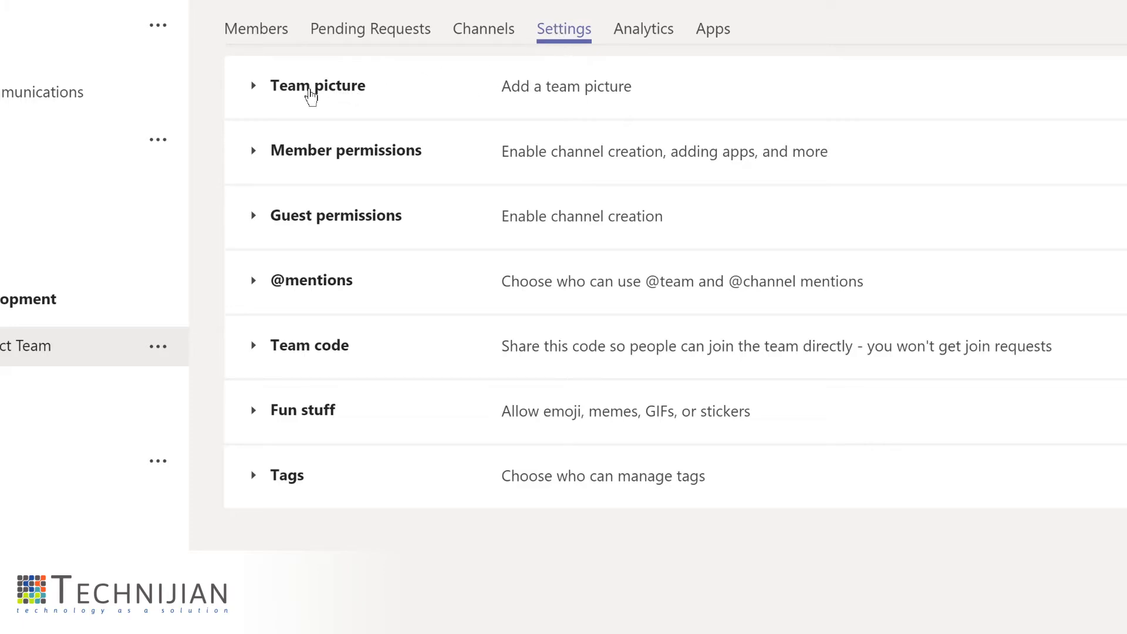
click(311, 95)
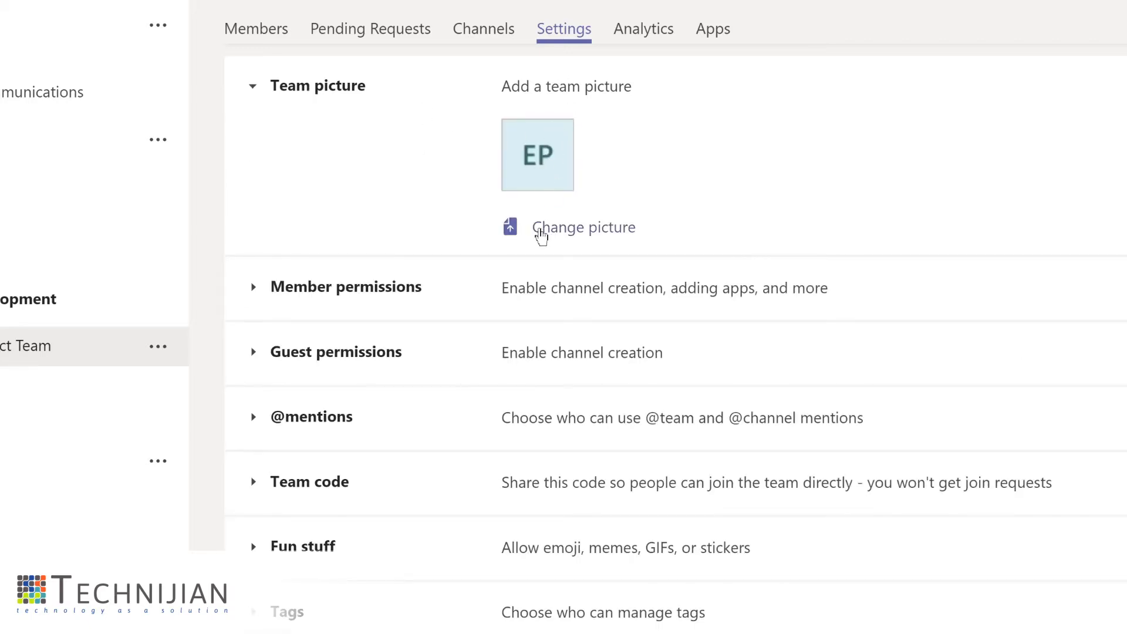
click(541, 235)
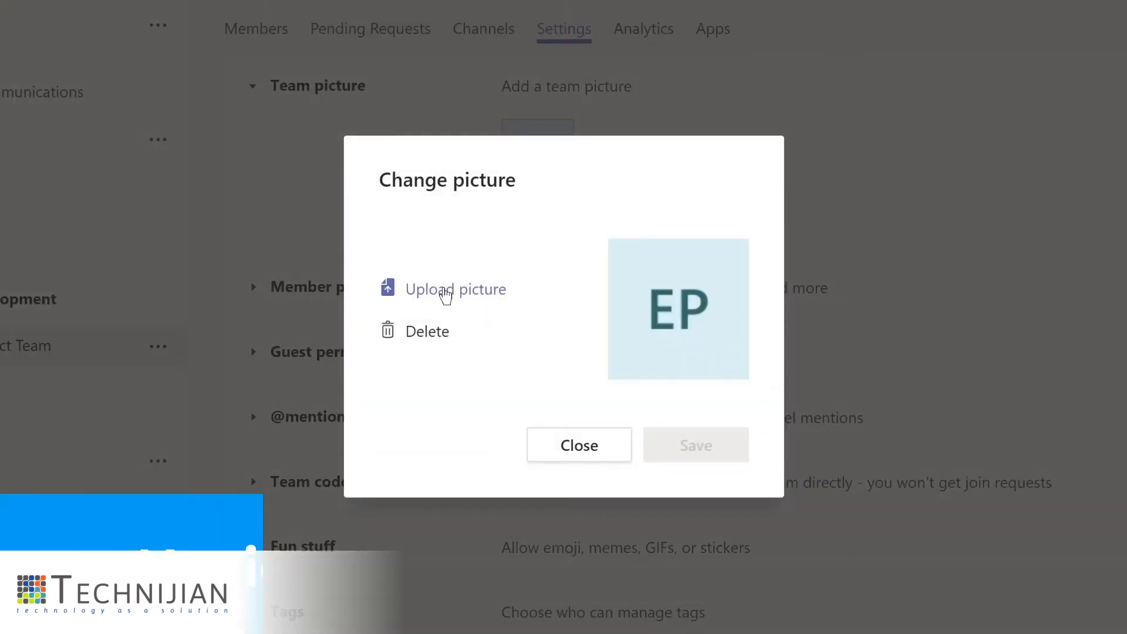
click(446, 294)
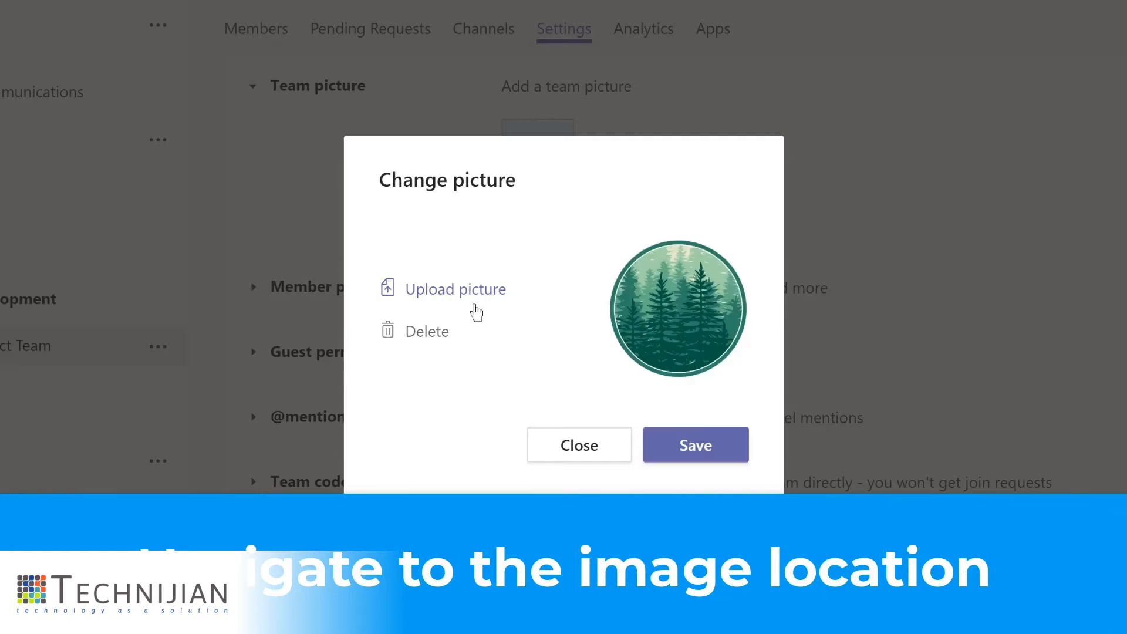
click(696, 447)
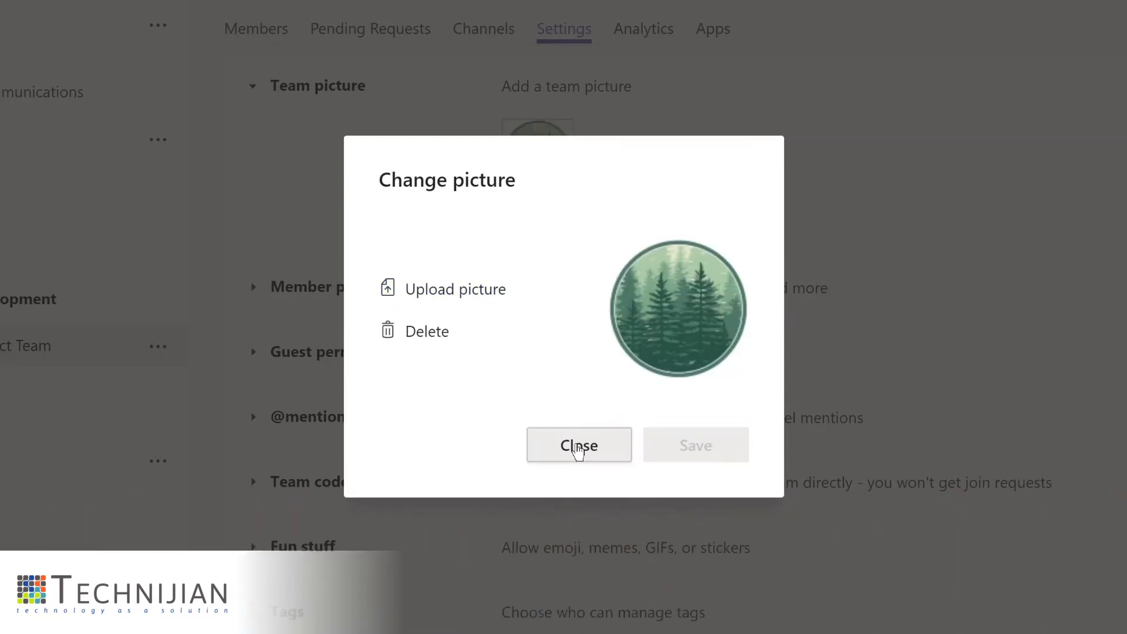
click(576, 447)
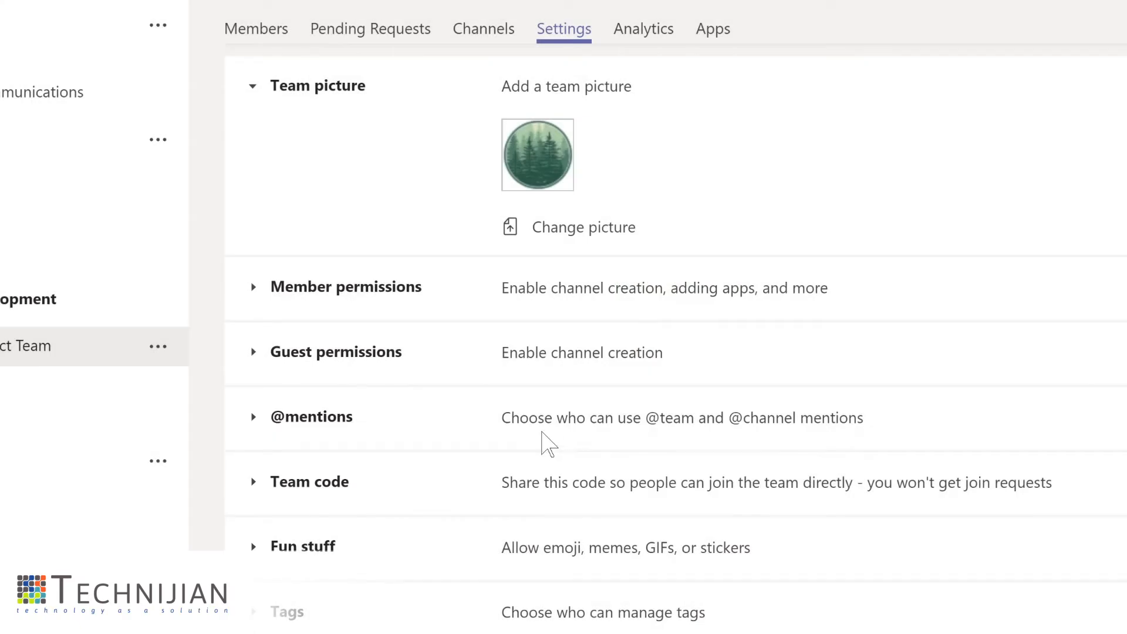
click(301, 421)
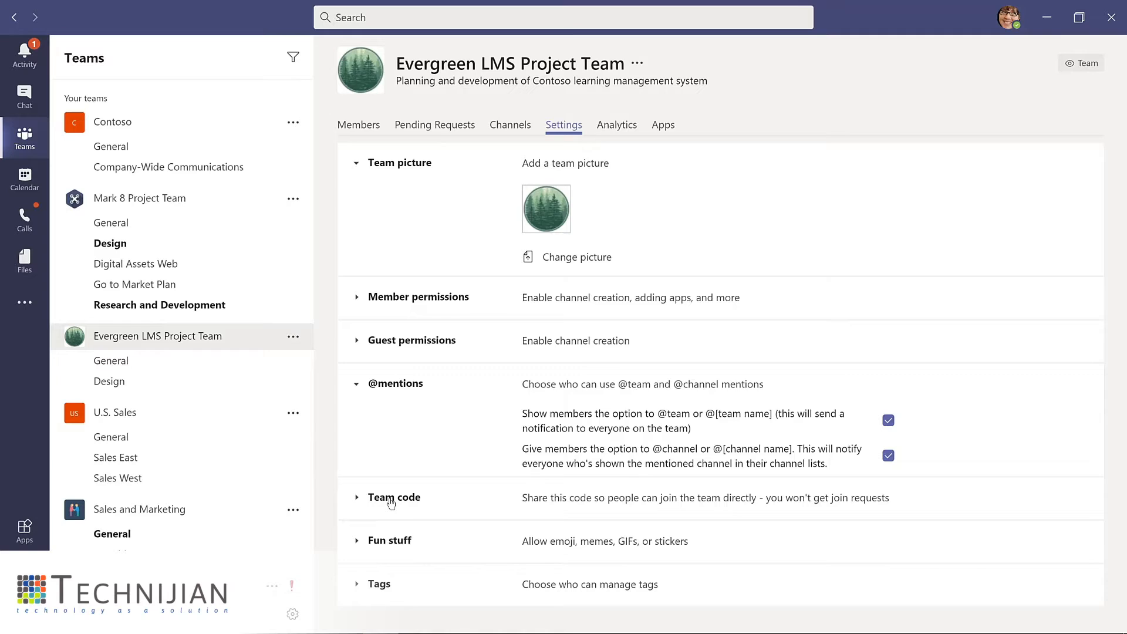
click(399, 541)
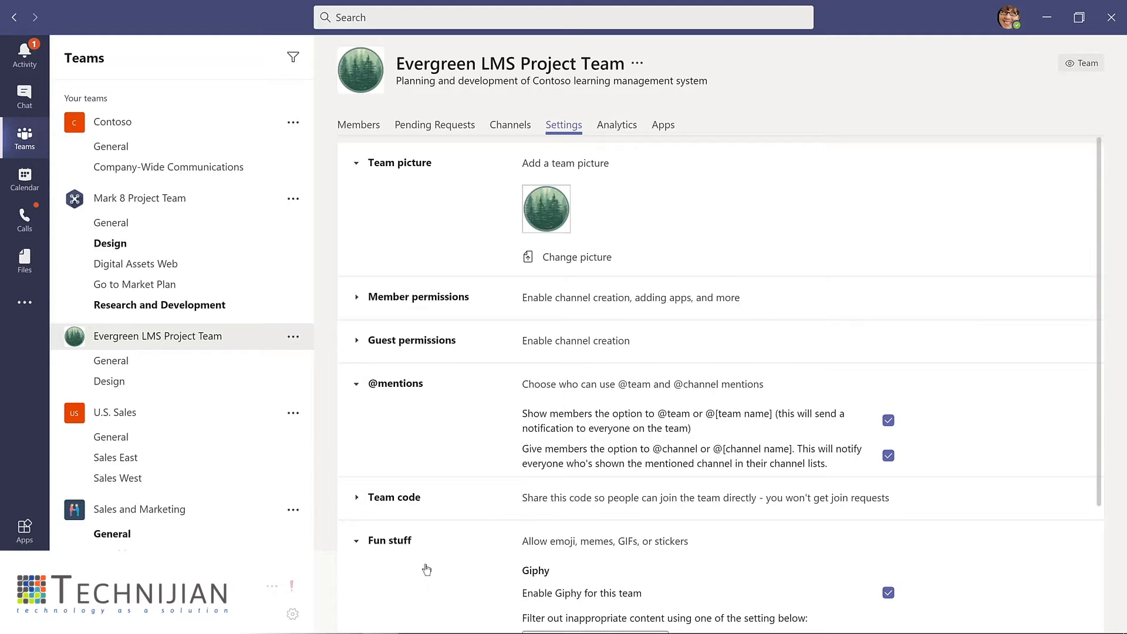
scroll(427, 565, down, 2)
scroll(423, 552, down, 2)
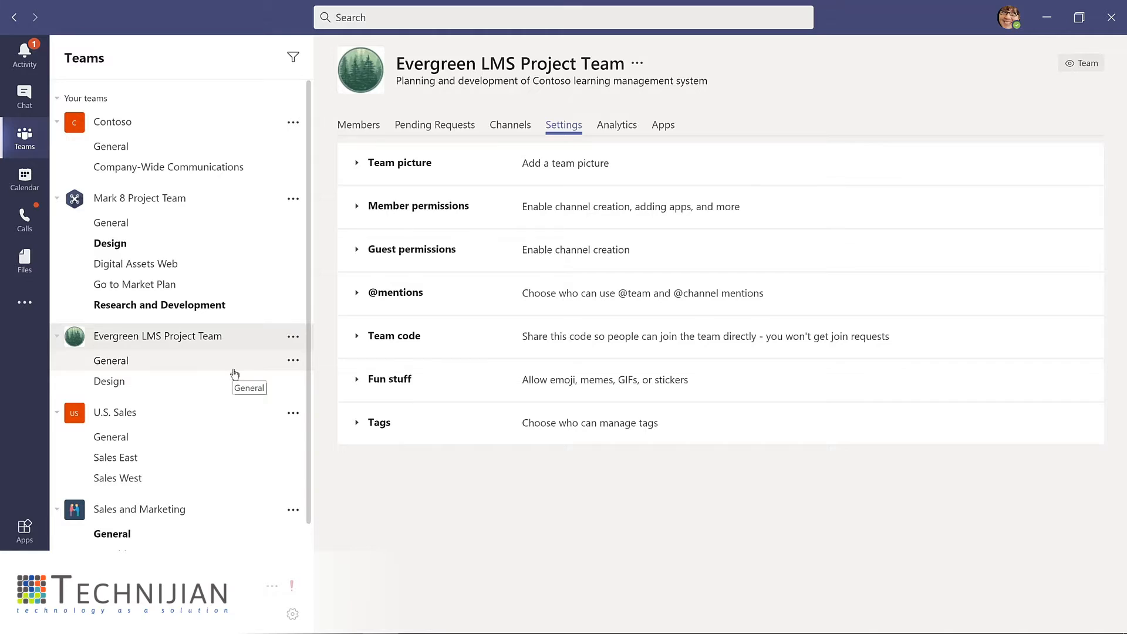
Step: Hide the Retail team from the list of teams
scroll(272, 499, down, 2)
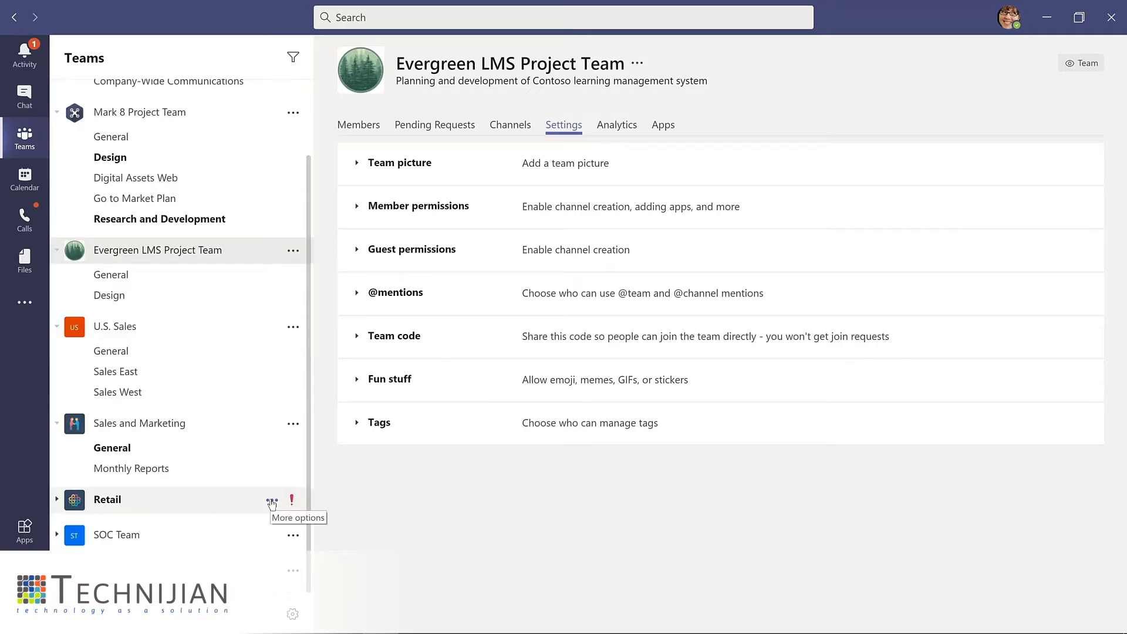
click(272, 502)
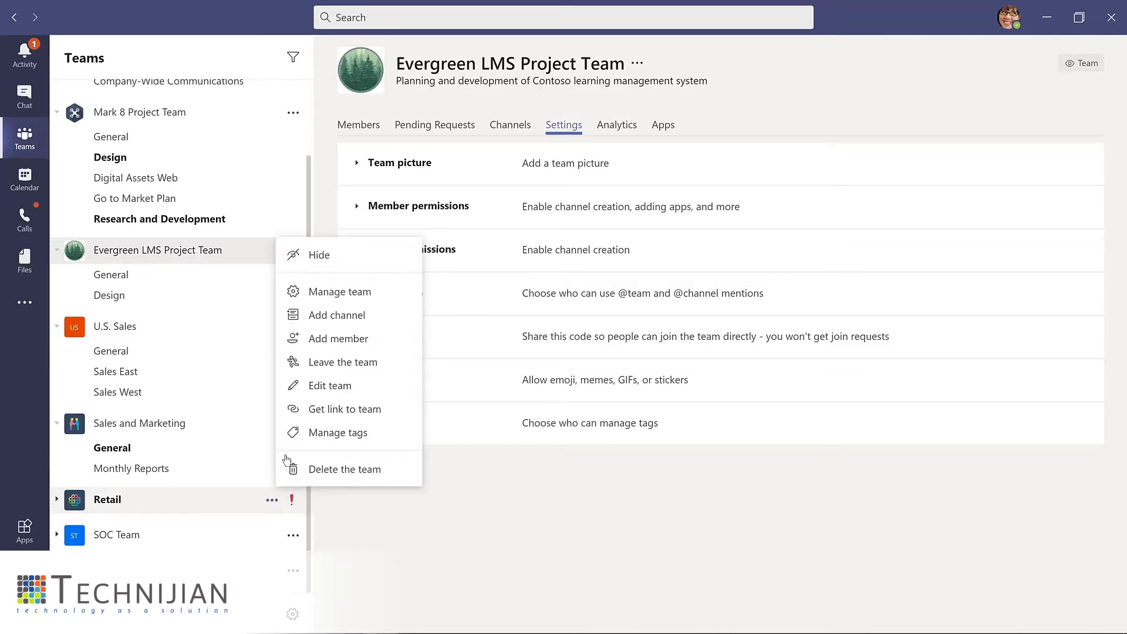
click(318, 256)
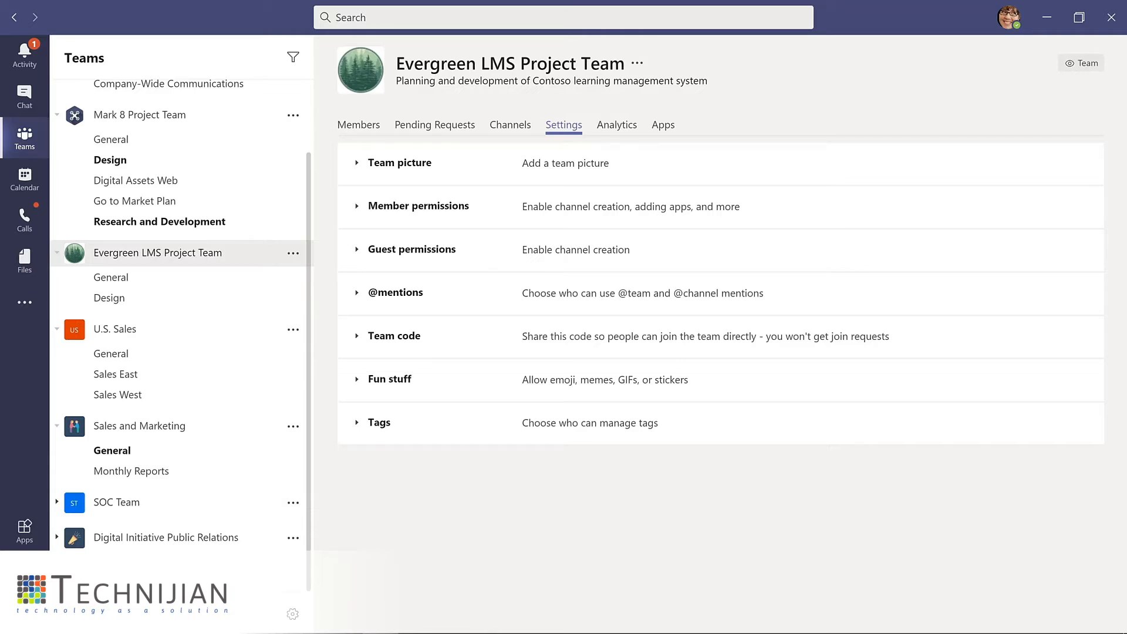
Step: Show the hidden Retail team in the main list of teams again
scroll(182, 326, down, 1)
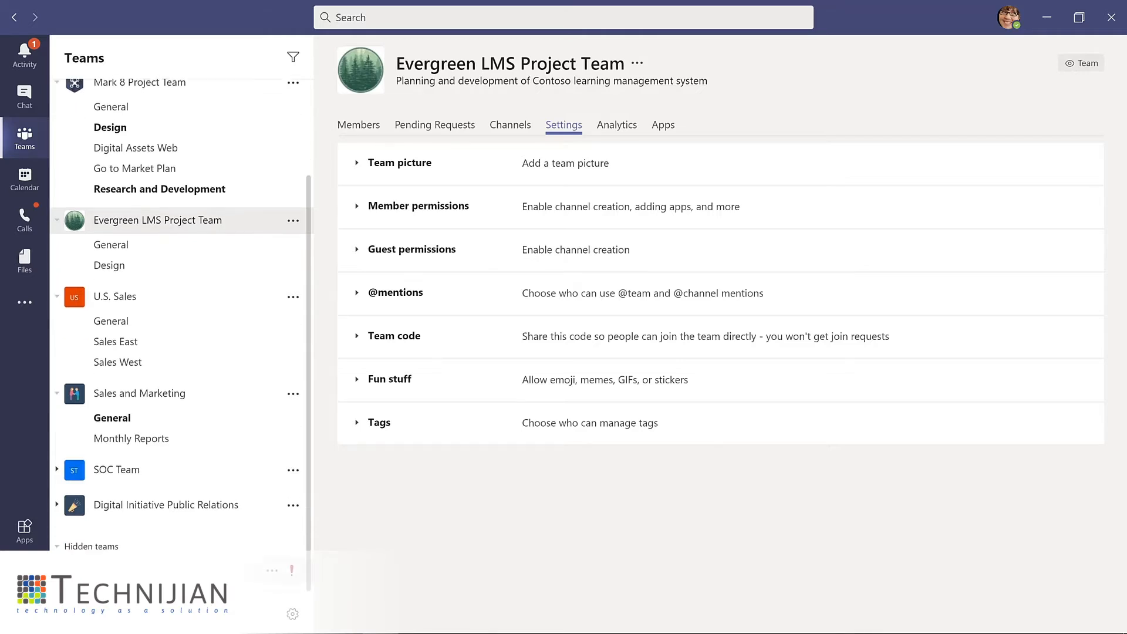
click(273, 573)
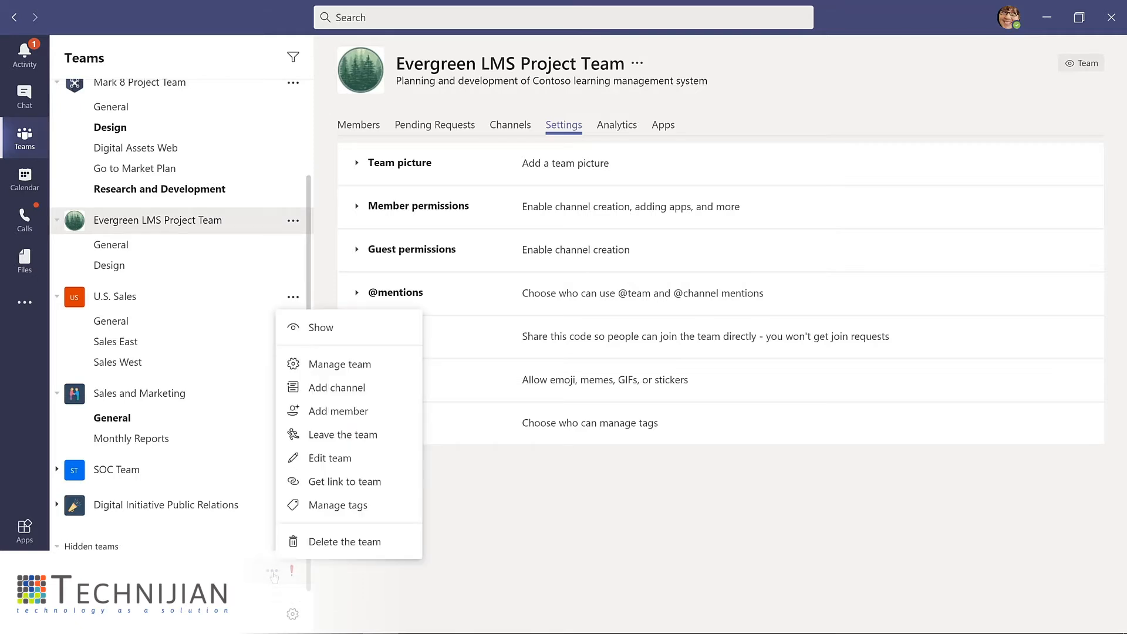
click(320, 329)
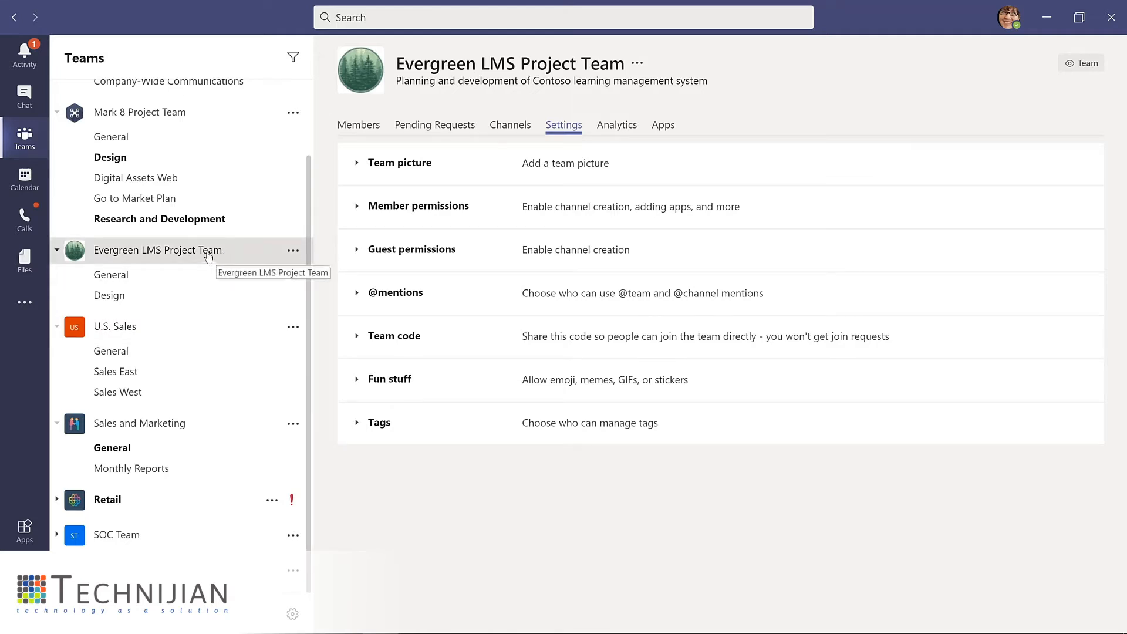
Step: Move the Evergreen LMS Project Team above the Mark 8 Project Team in the teams list
drag(209, 257, 200, 138)
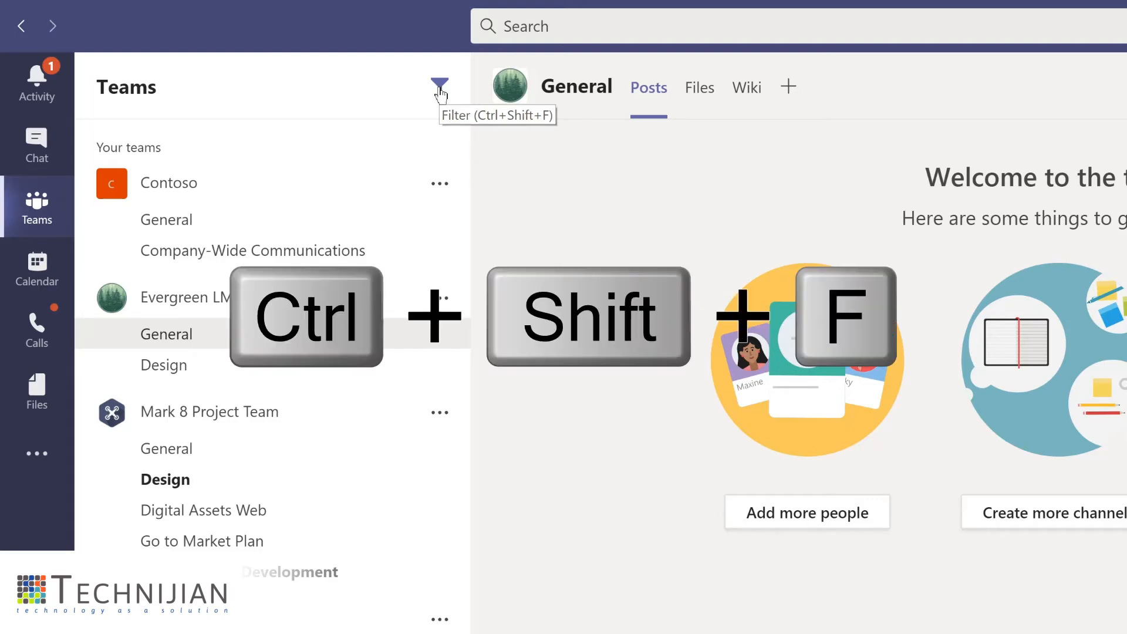
Step: Filter the teams list by "marketing", then replace the filter text with "project"
key(ctrl+shift+f)
text(m)
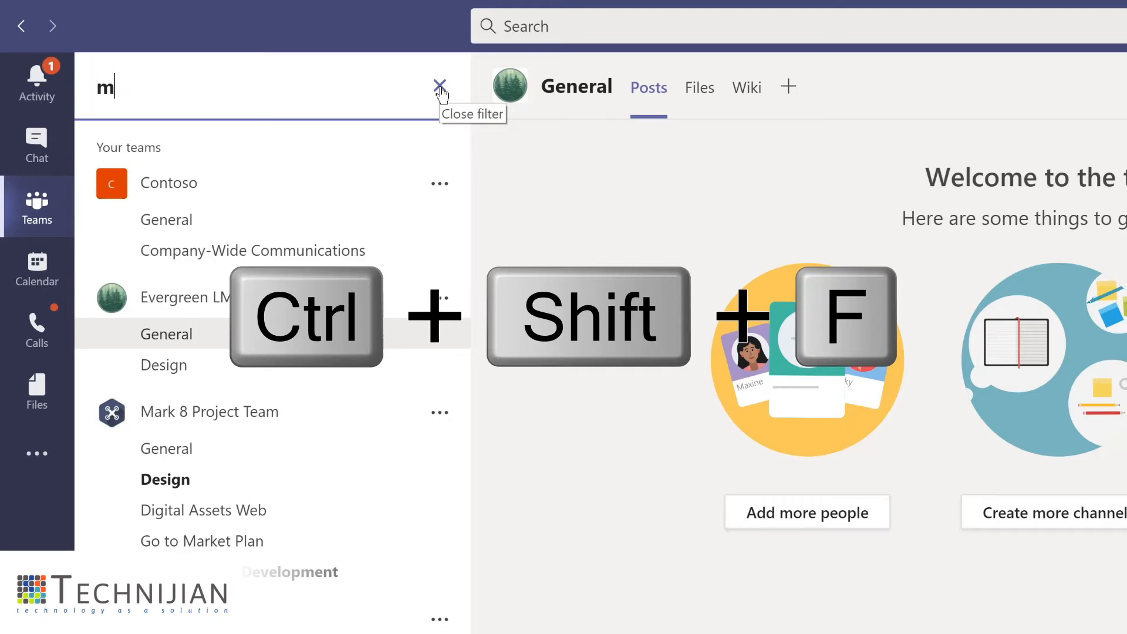
text(arketing)
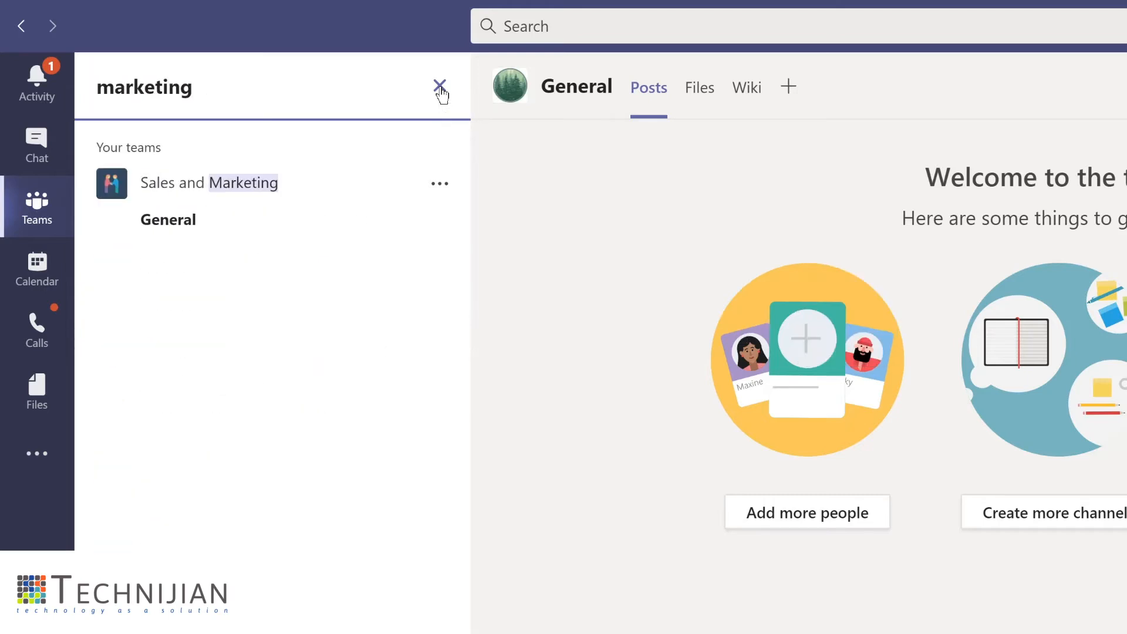
key(ctrl+a)
text(proj)
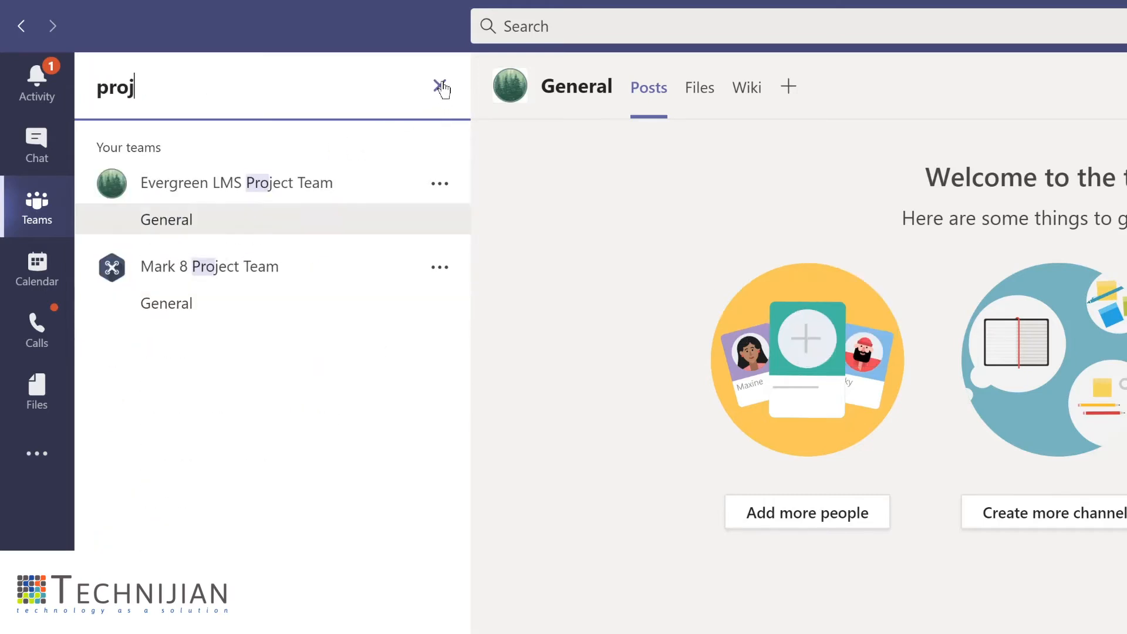
text(ect)
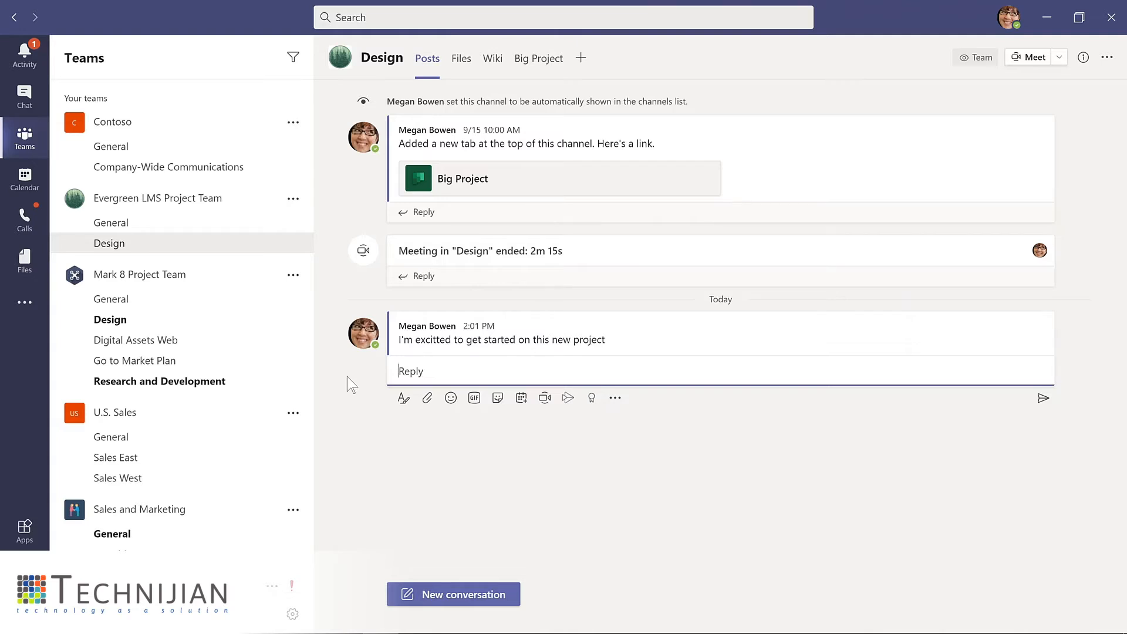
Step: Open the posted message about the new project for editing and correct "excitted" to "excited"
mouse_move(462, 343)
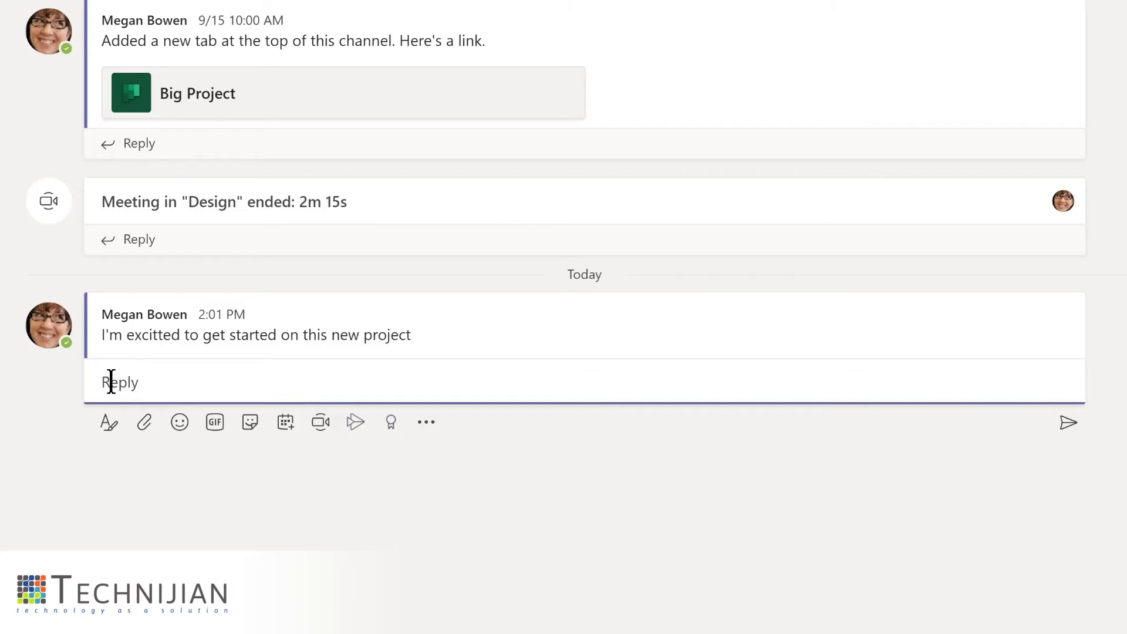
mouse_move(372, 328)
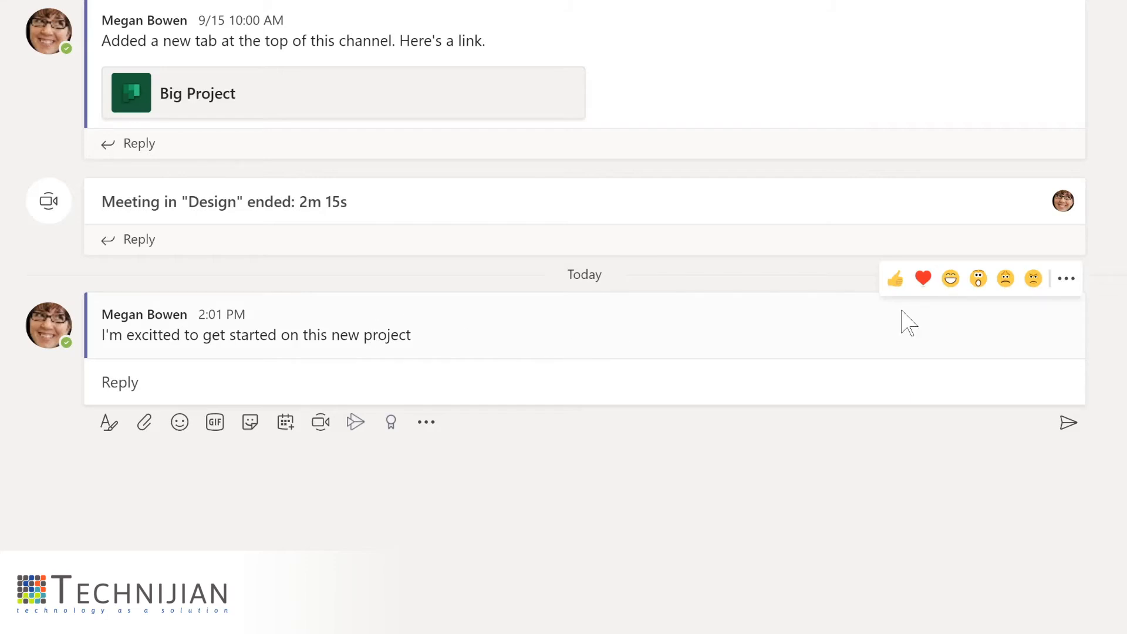
click(1067, 281)
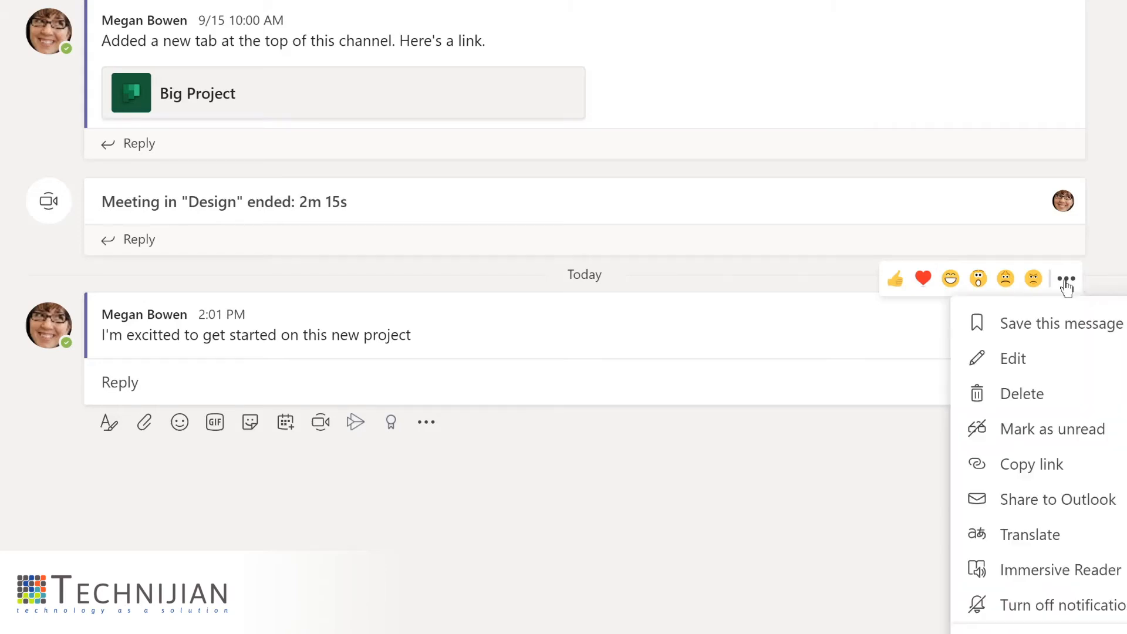
click(1046, 359)
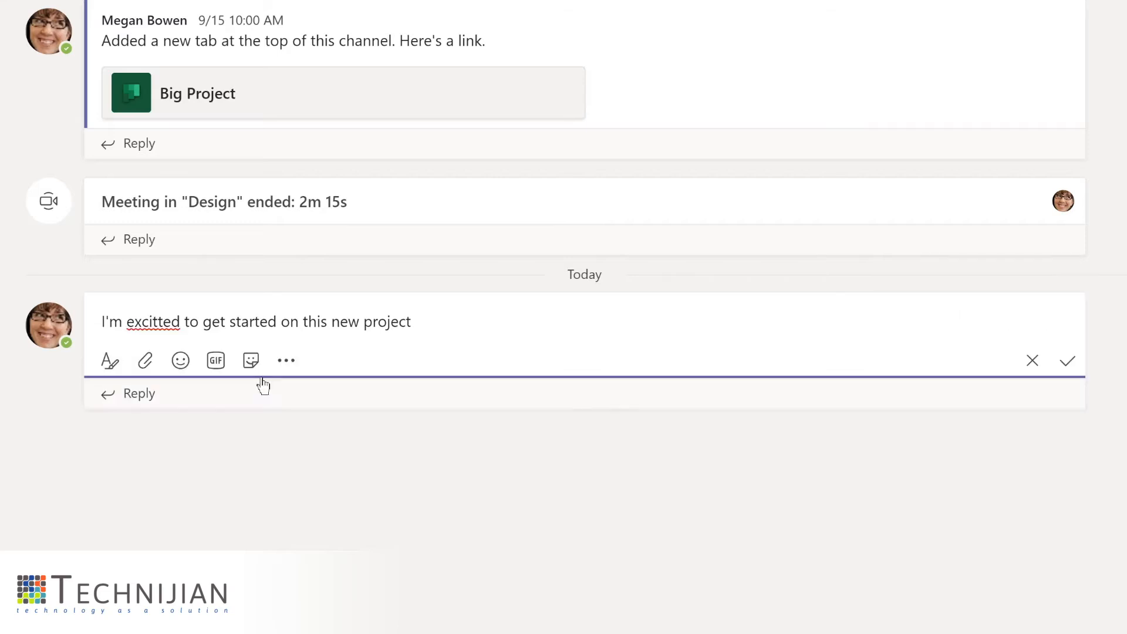
click(155, 322)
key(Delete)
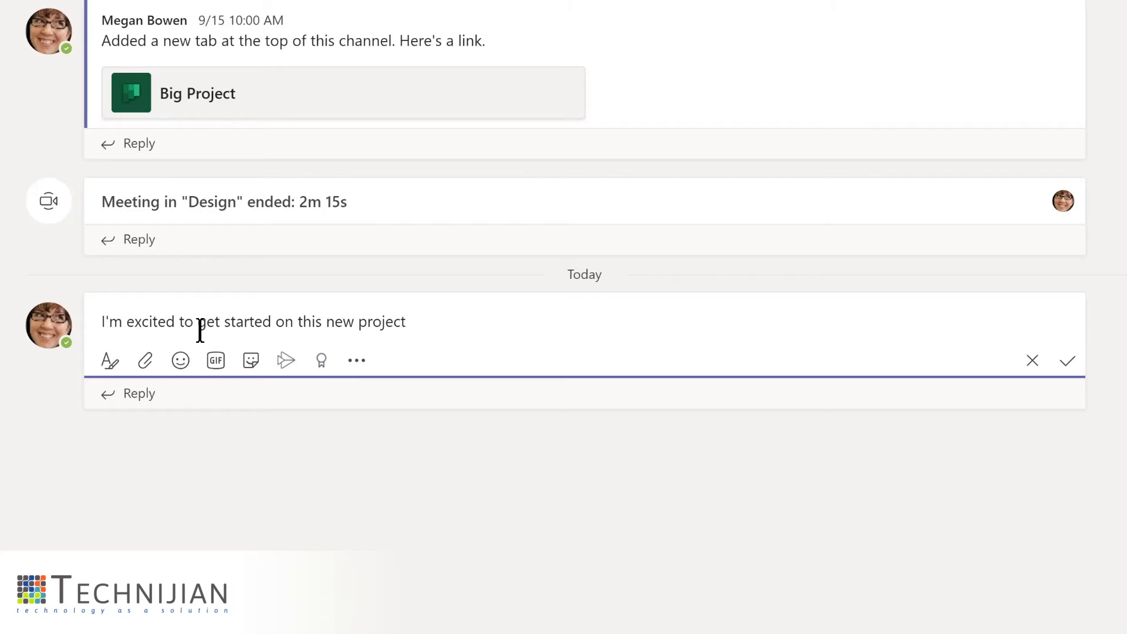
Step: Insert a mention of the Design channel followed by a comma at the start of the message
text(@)
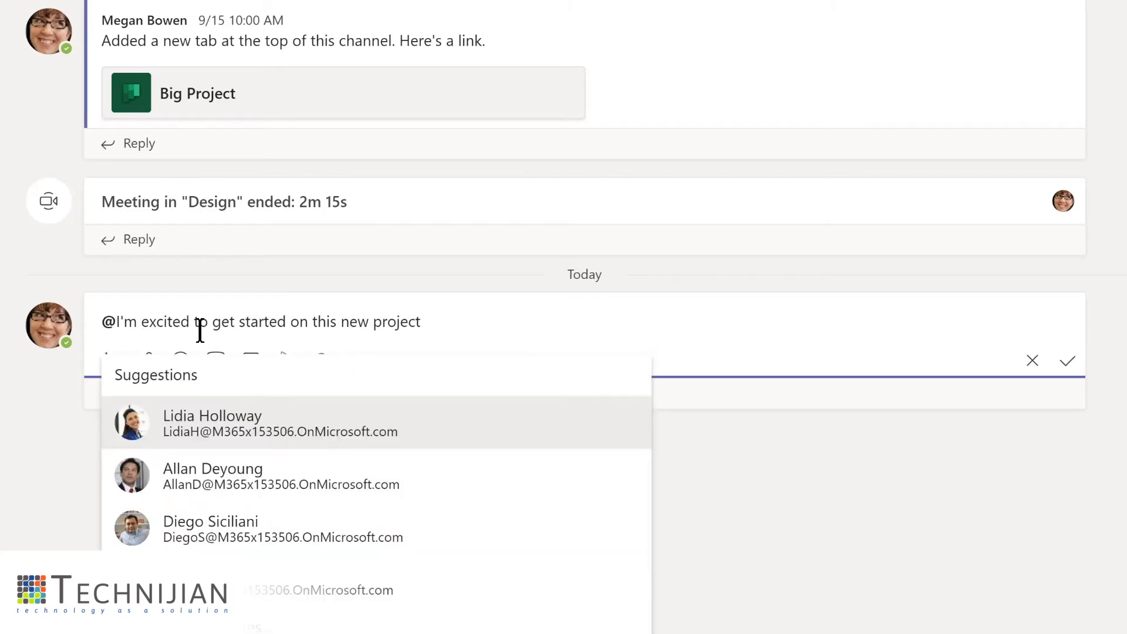
text(de)
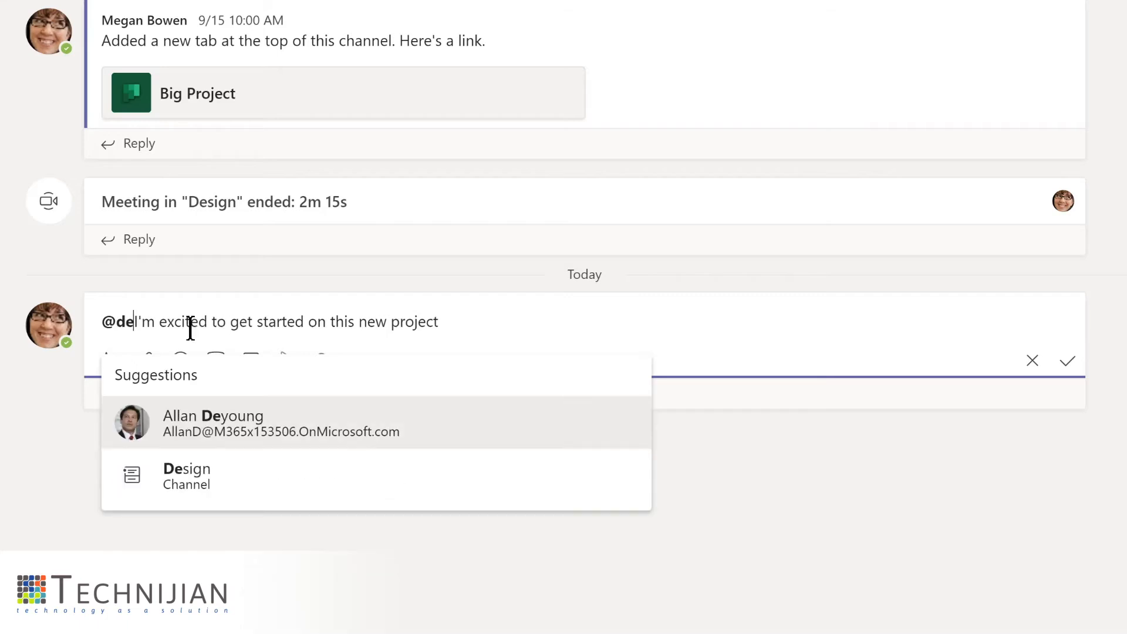
click(178, 479)
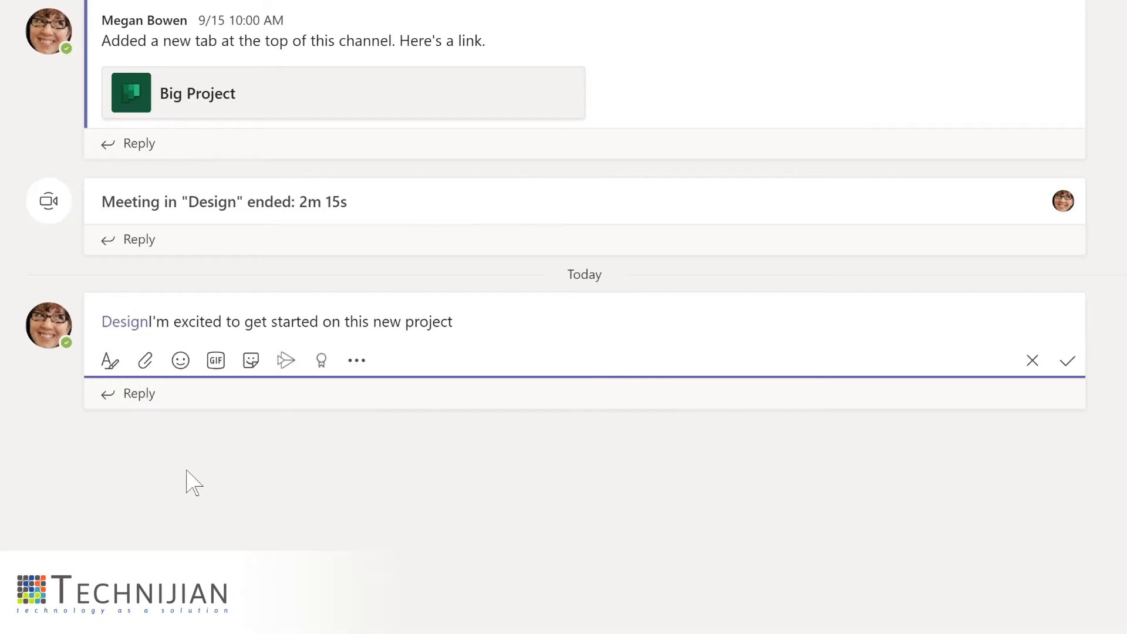
text(,)
Step: Add "LMS" before "project" and an exclamation mark at the end of the message, and save the edit
click(411, 323)
text(LMS)
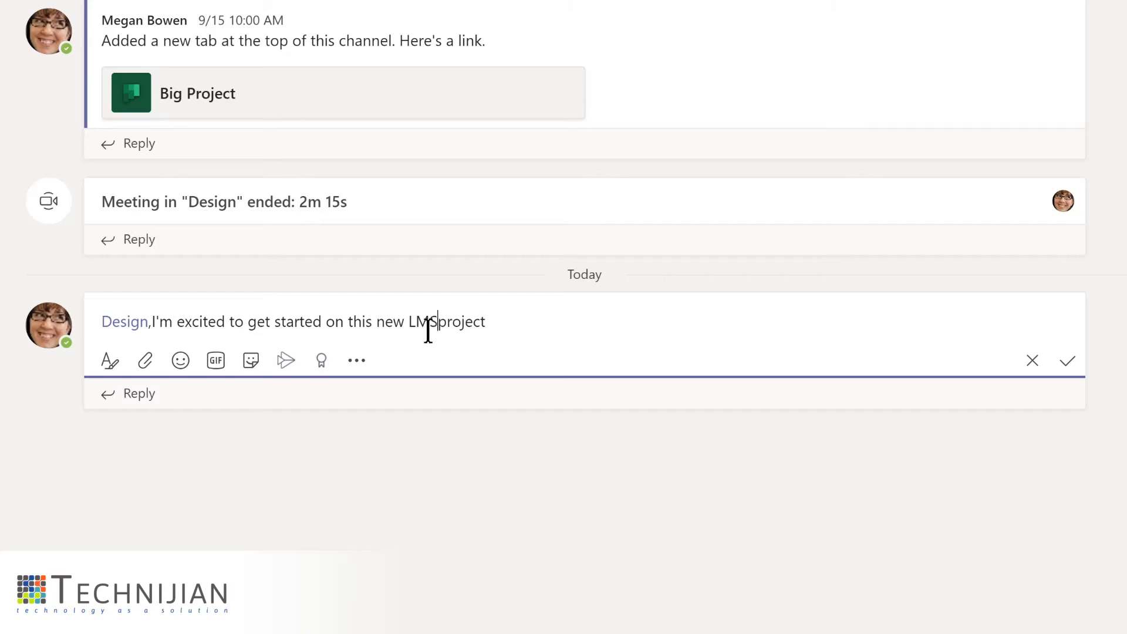
key(End)
text(!)
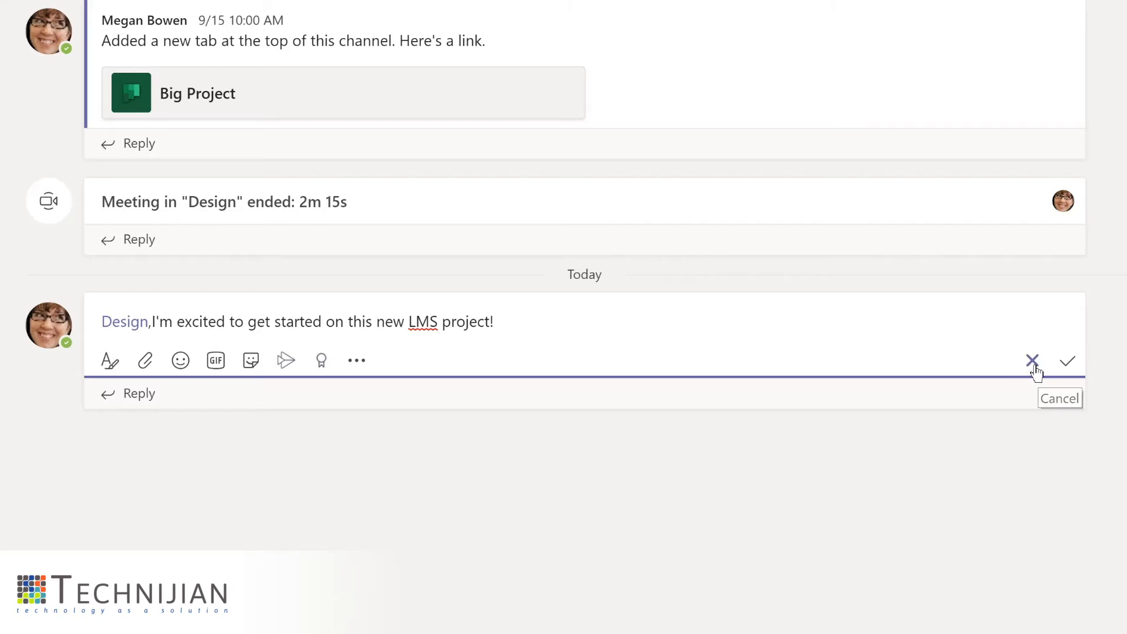
click(1068, 362)
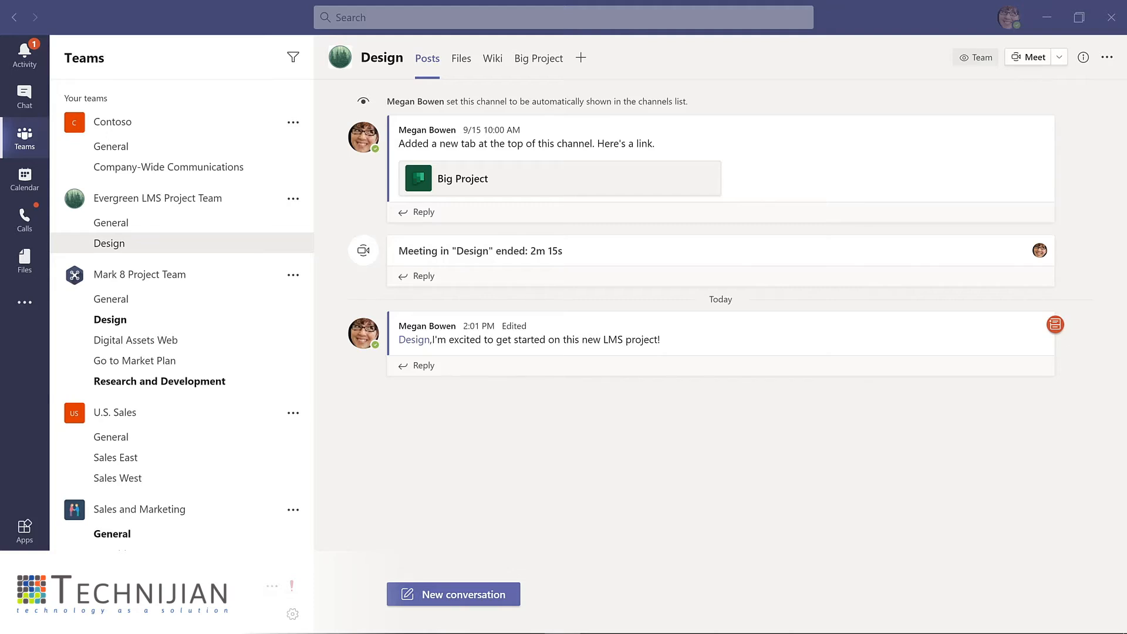
Step: Create a private channel named "Budget and Financials" in the Evergreen LMS Project Team
click(293, 201)
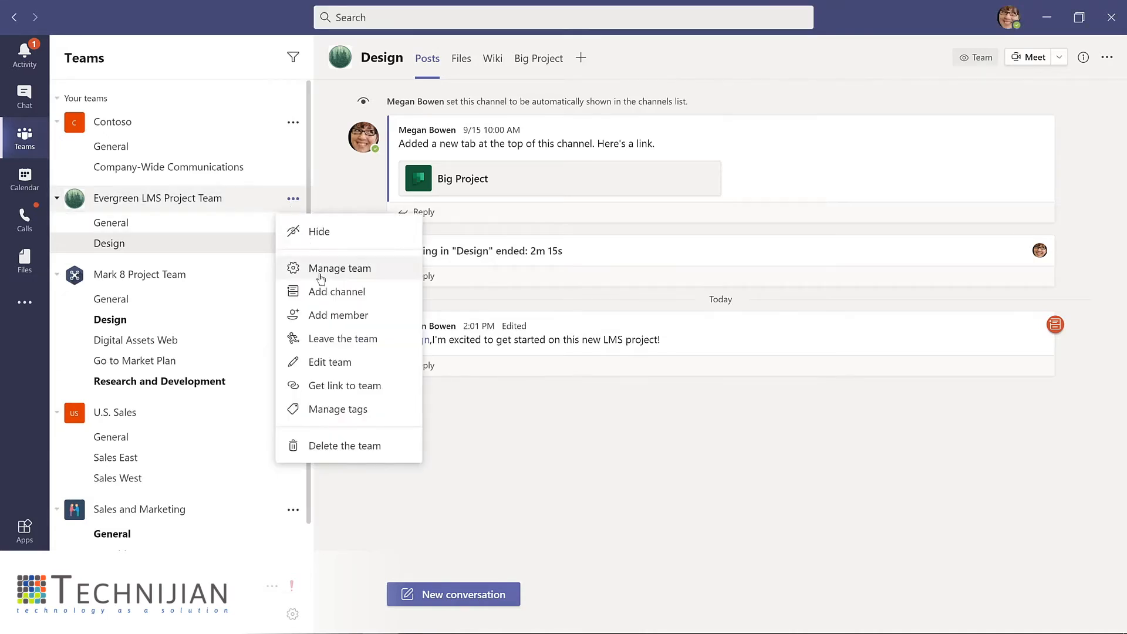
click(327, 292)
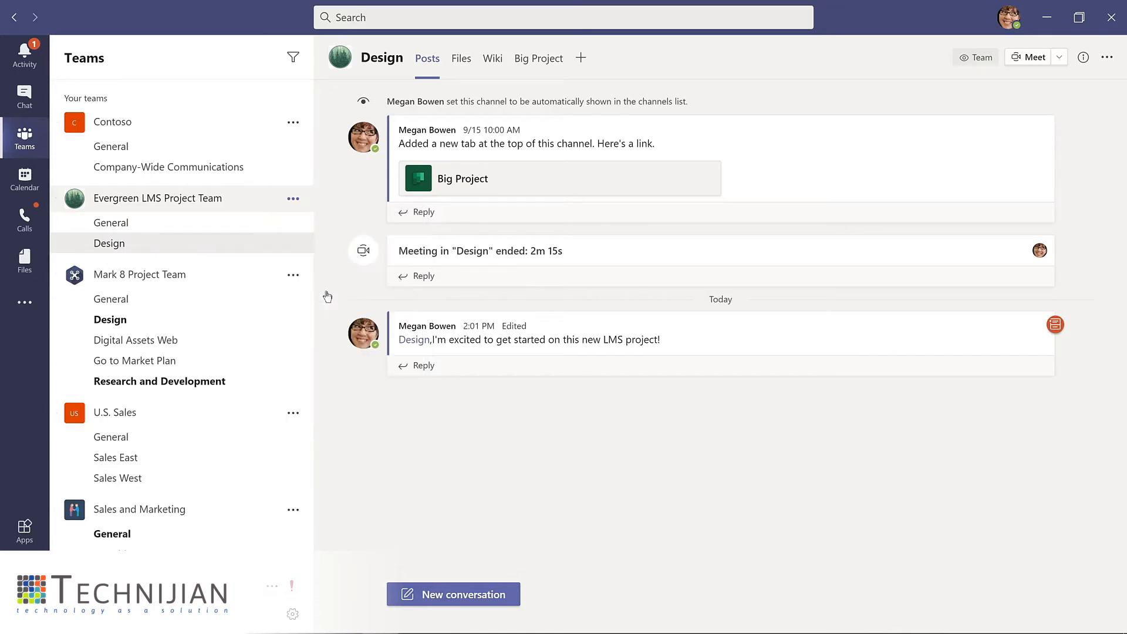
text(Budget and Financials)
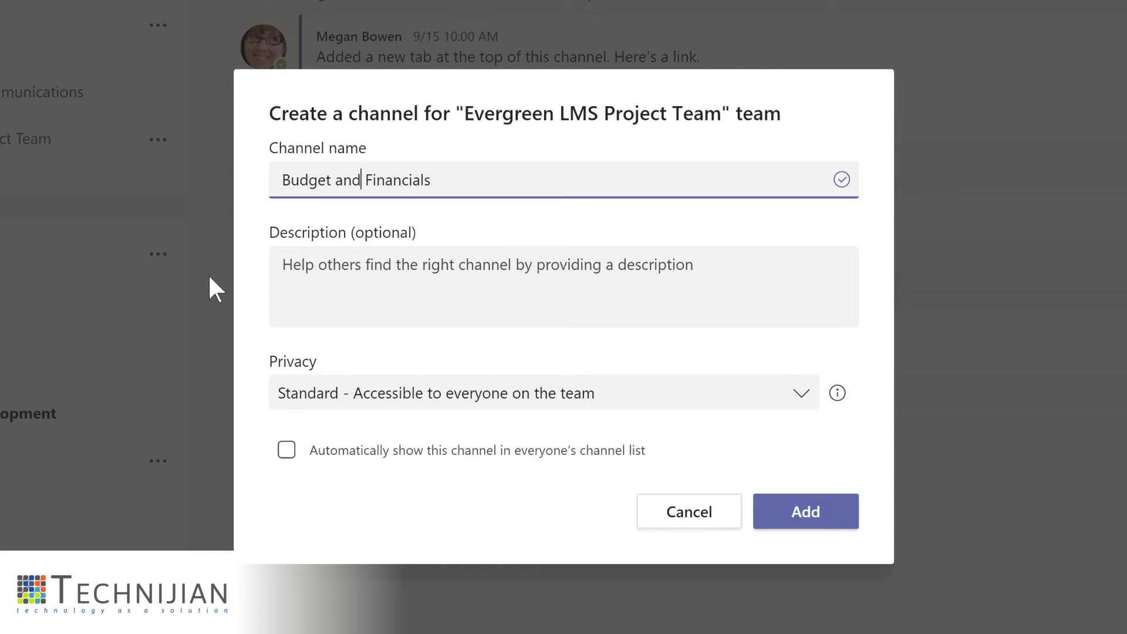
click(802, 396)
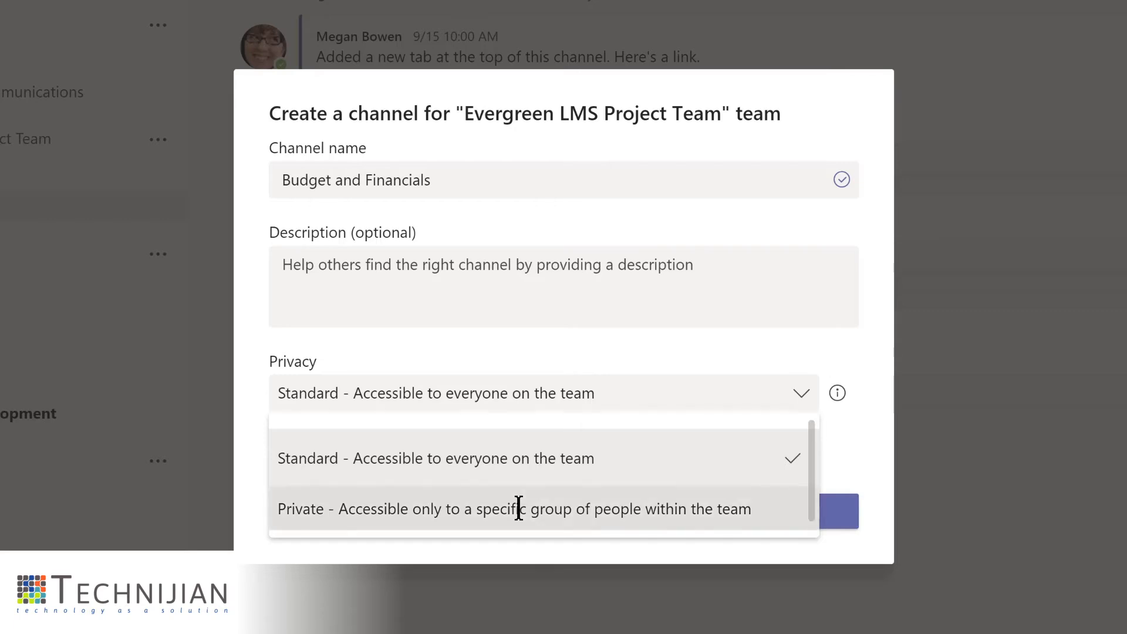
click(519, 508)
click(790, 521)
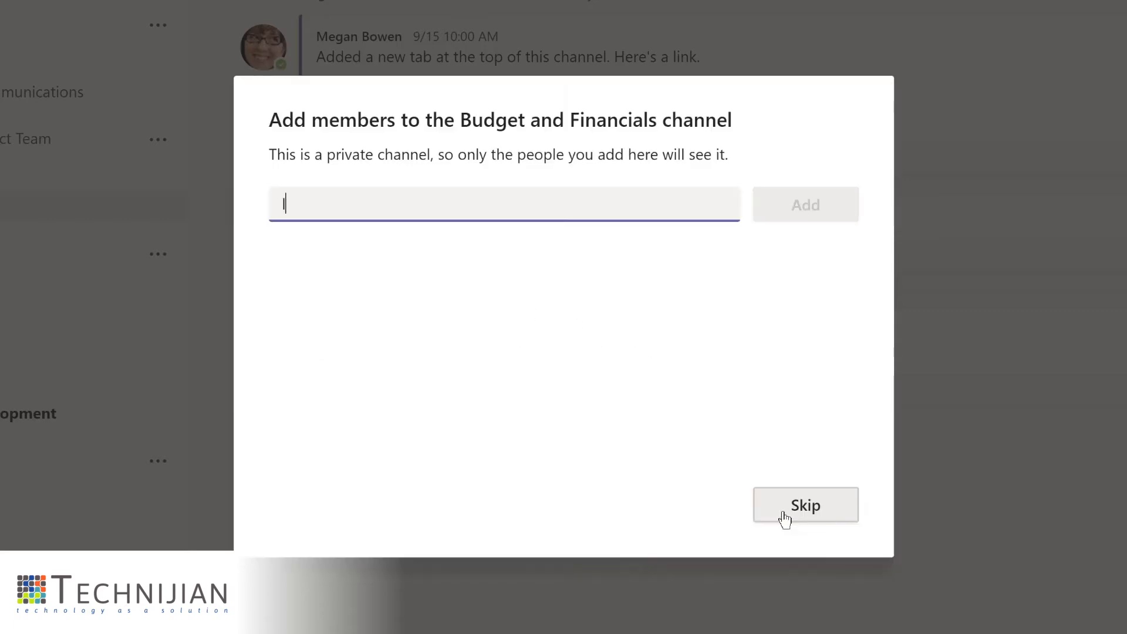
Step: Add the director and the product manager to the Budget and Financials channel and make both of them owners
text(lidia)
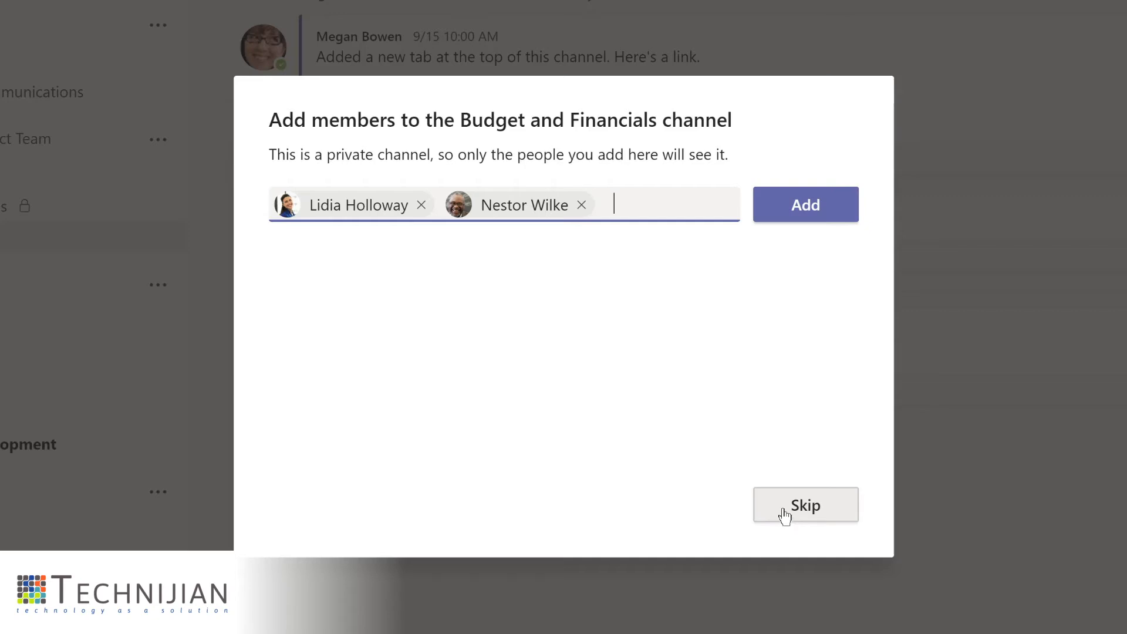
click(790, 208)
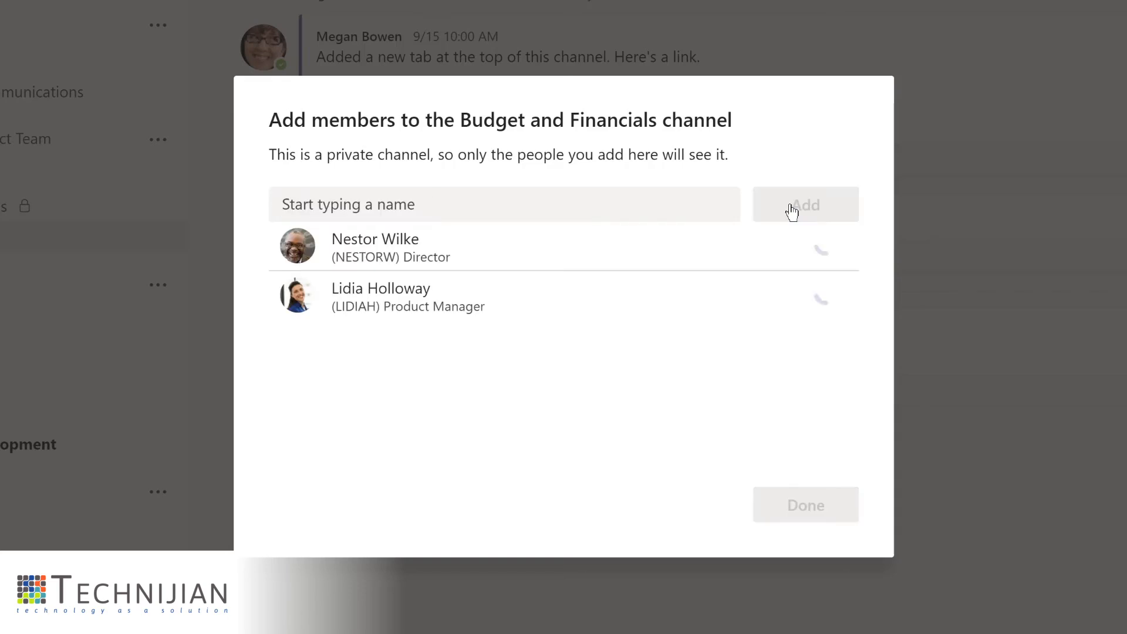
click(793, 252)
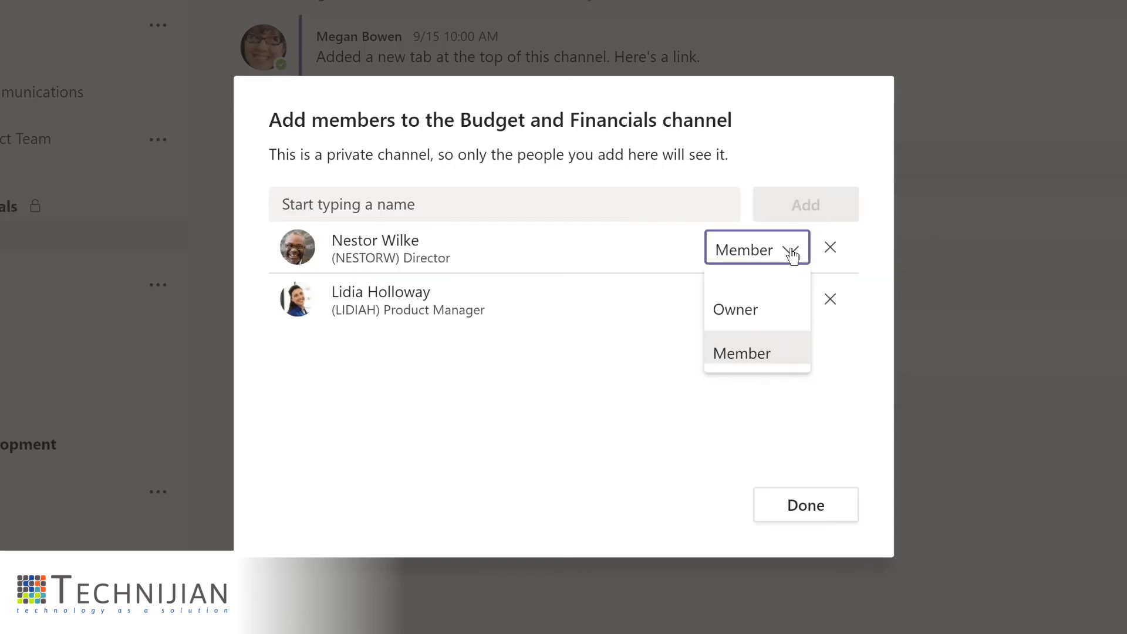
click(764, 309)
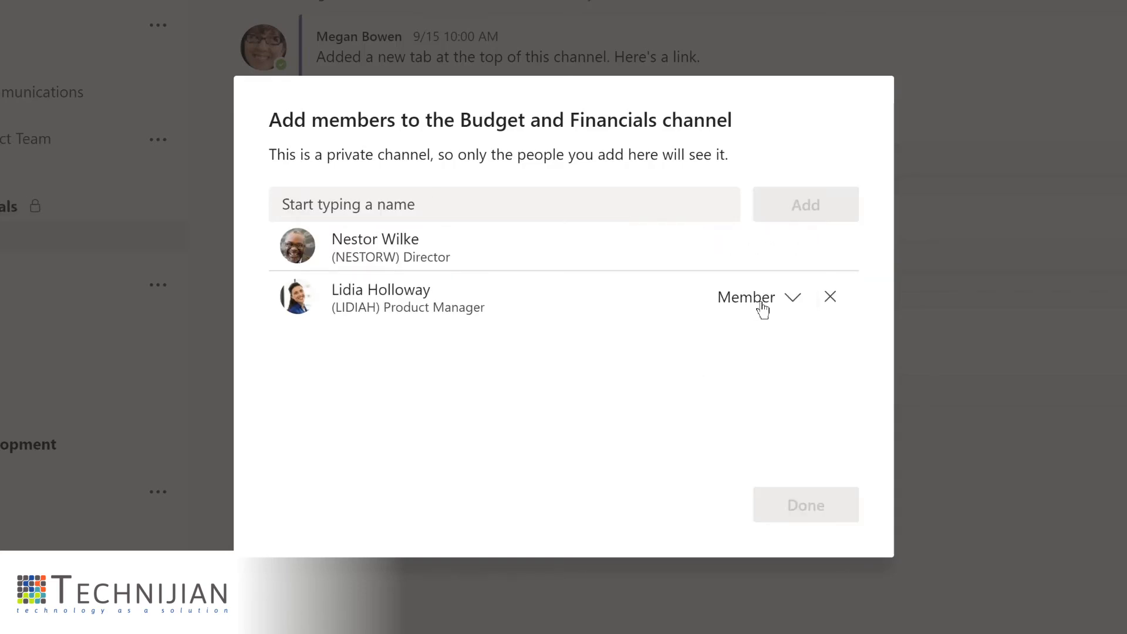
click(792, 304)
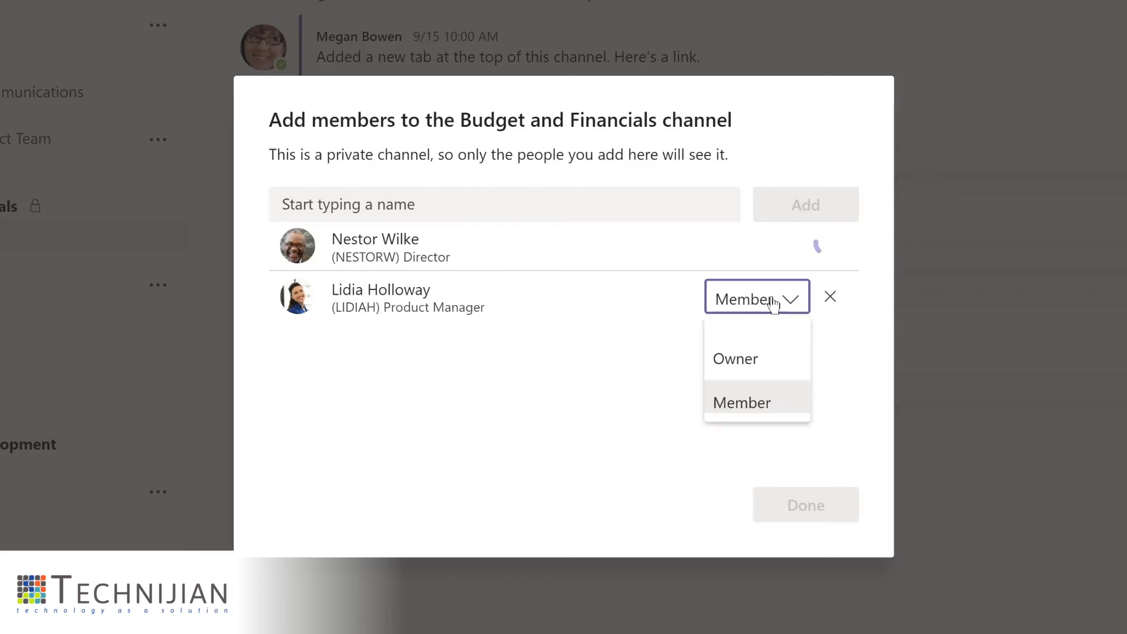
click(738, 358)
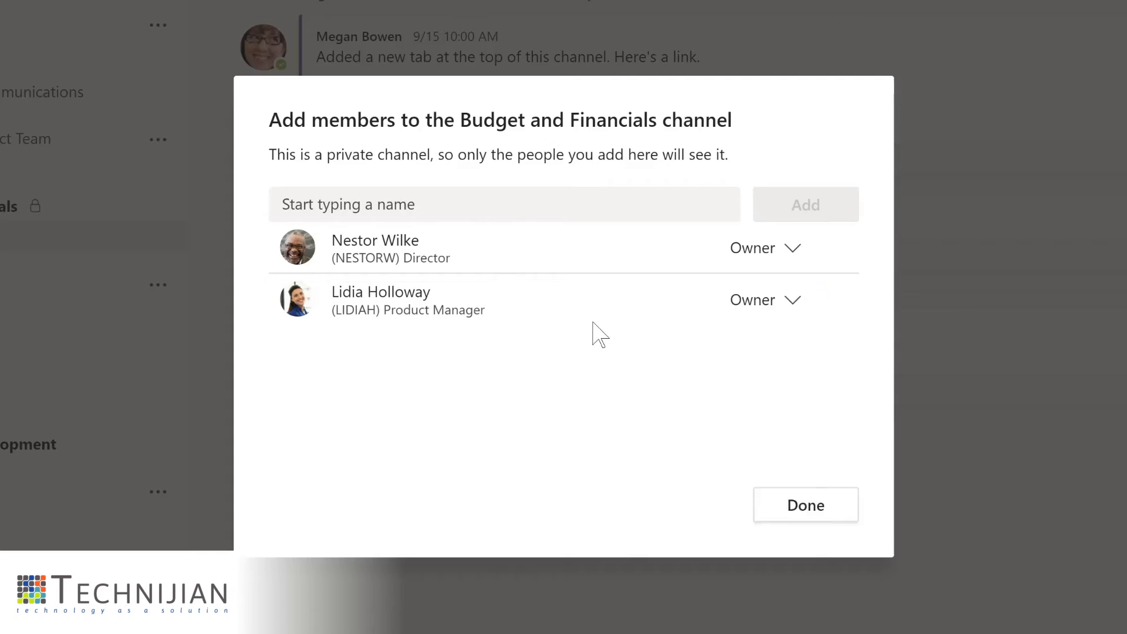
click(793, 502)
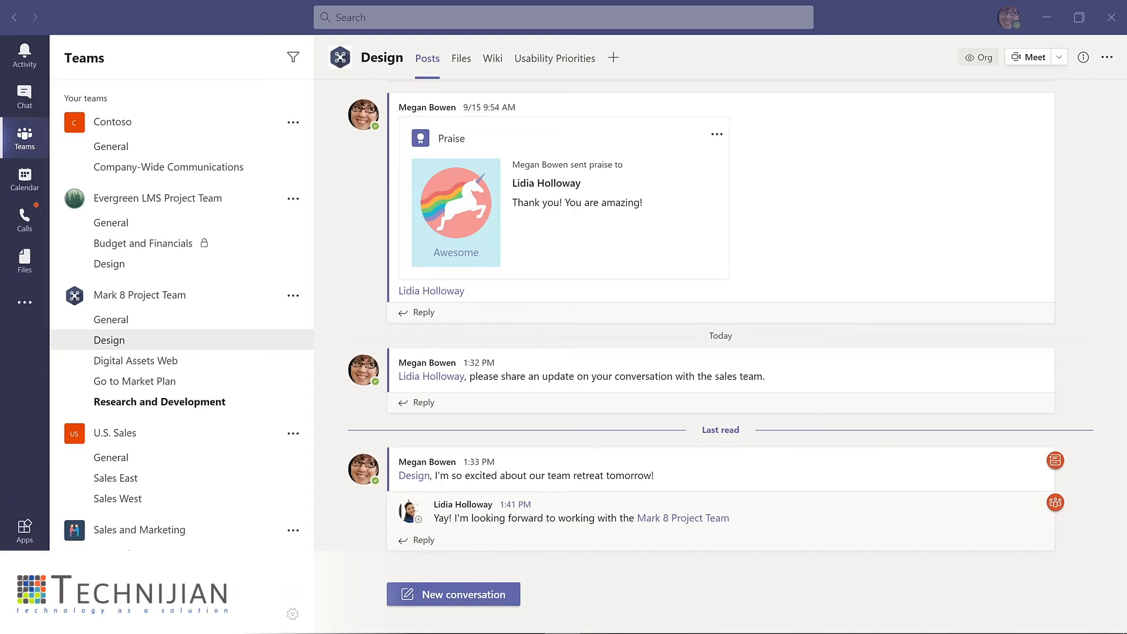
Step: Make the file Contoso Marketing Principles-2021.pptx a tab in the Mark 8 Project Team's Design channel
click(461, 59)
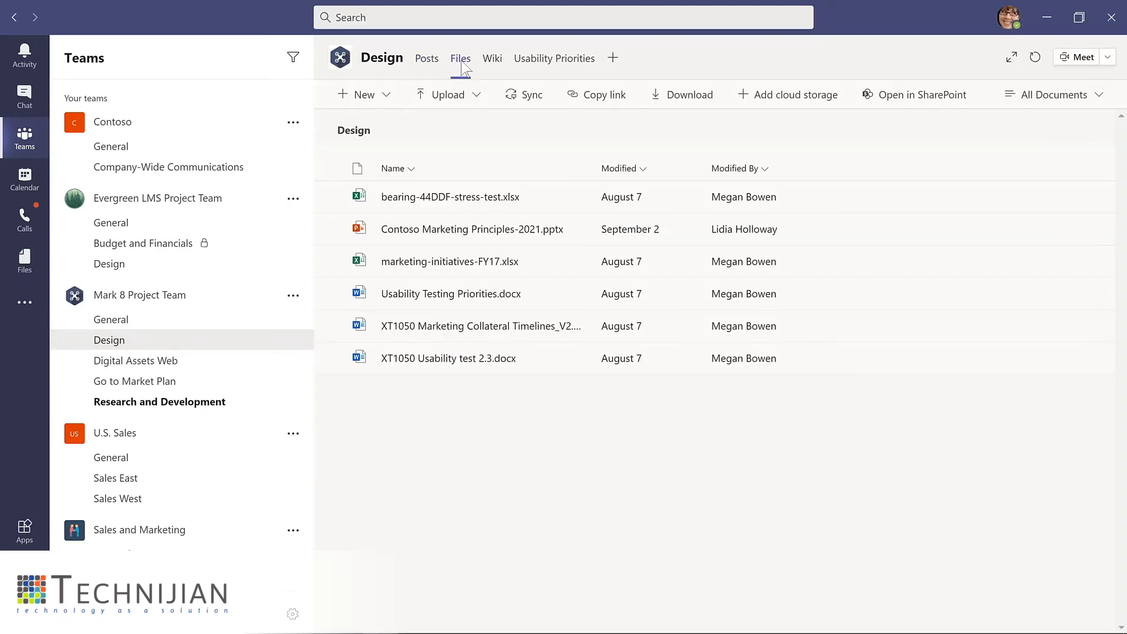
mouse_move(573, 229)
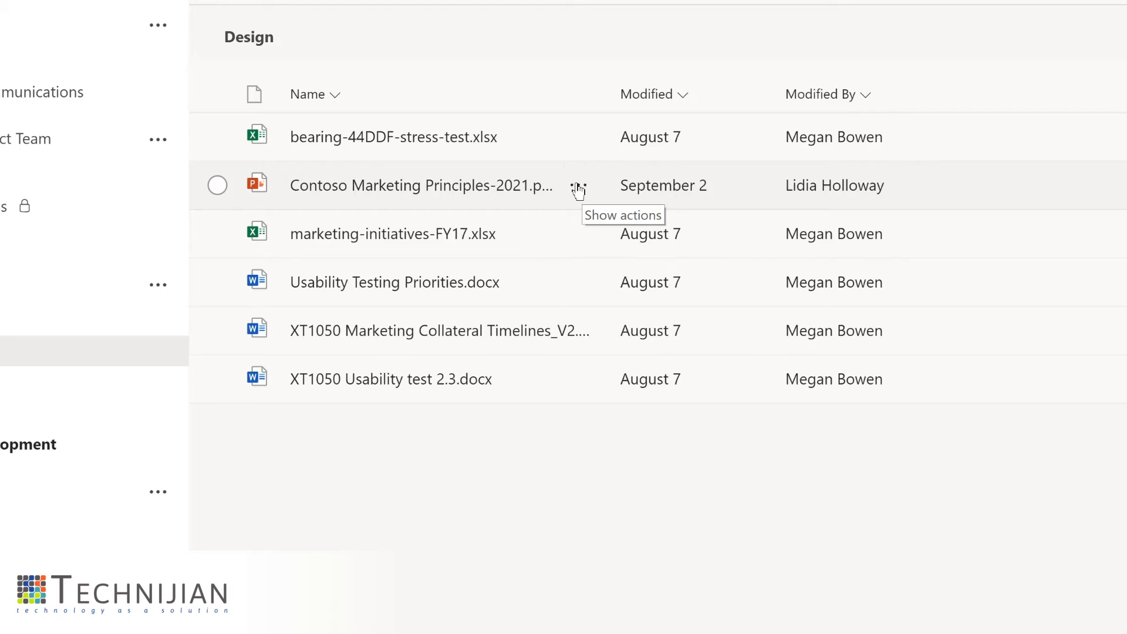
click(578, 187)
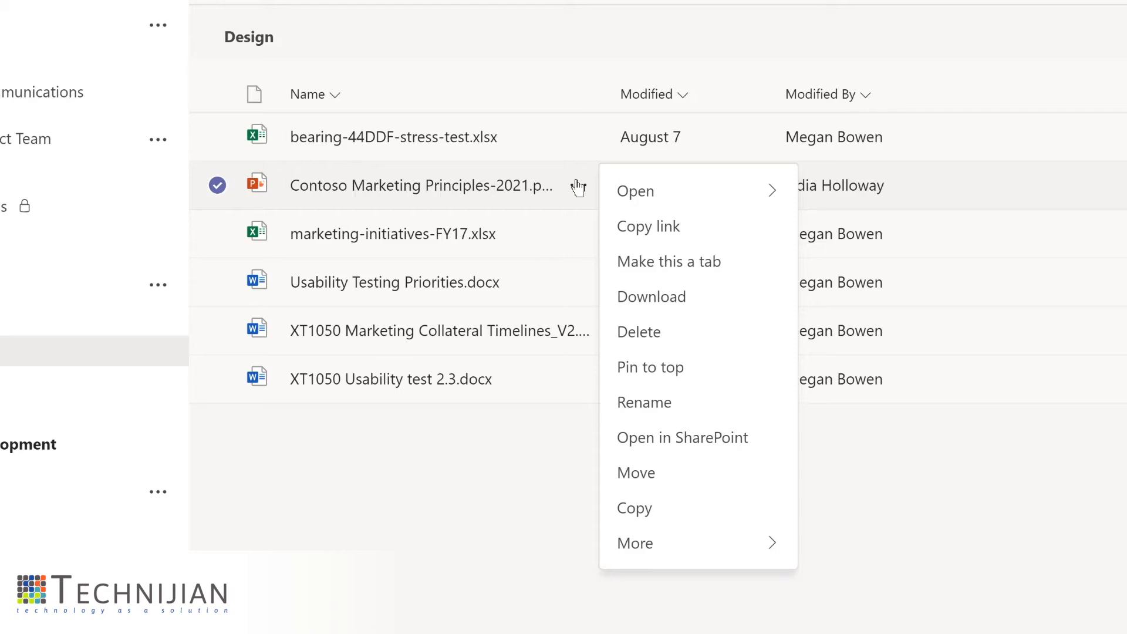
click(666, 267)
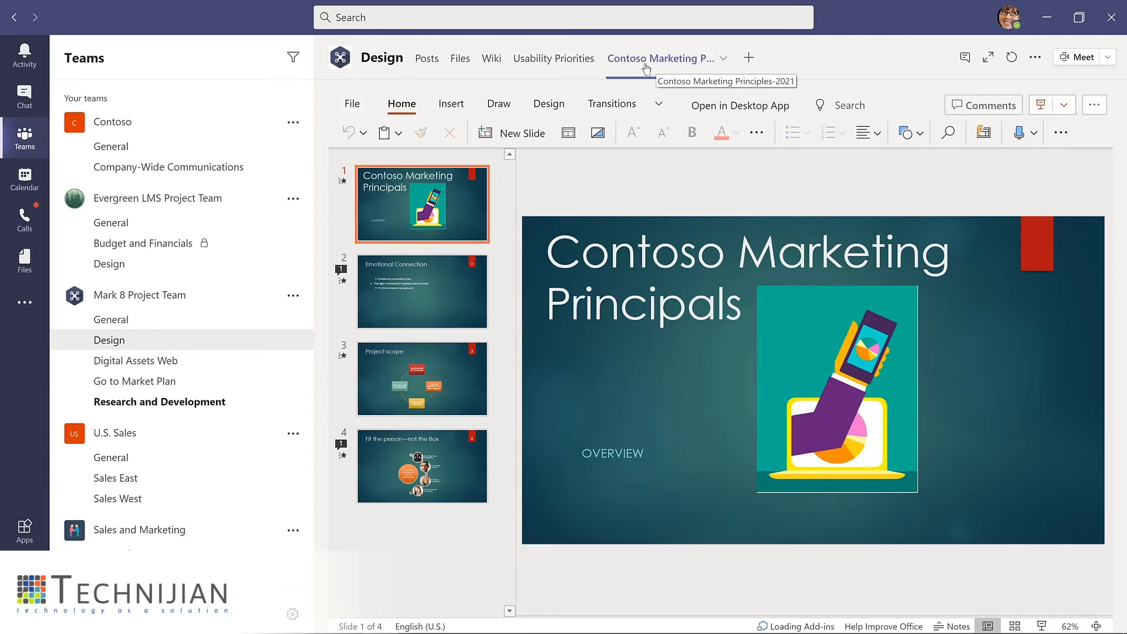
Step: View the Usability Priorities document and remove the Contoso Marketing Principles-2021 tab from the Design channel
click(536, 59)
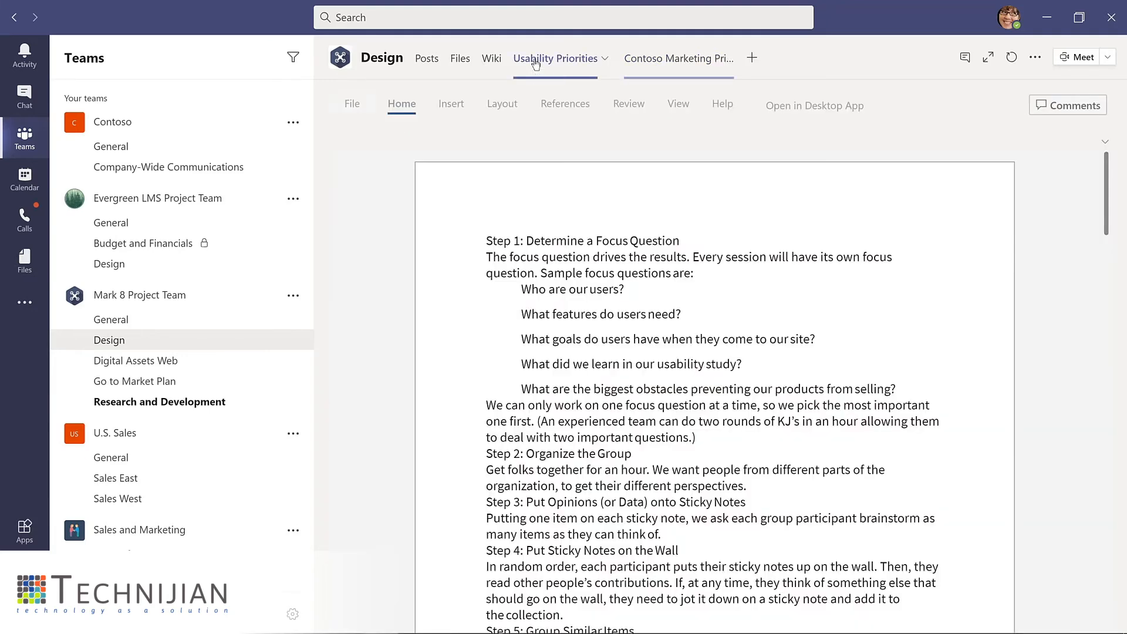
click(704, 67)
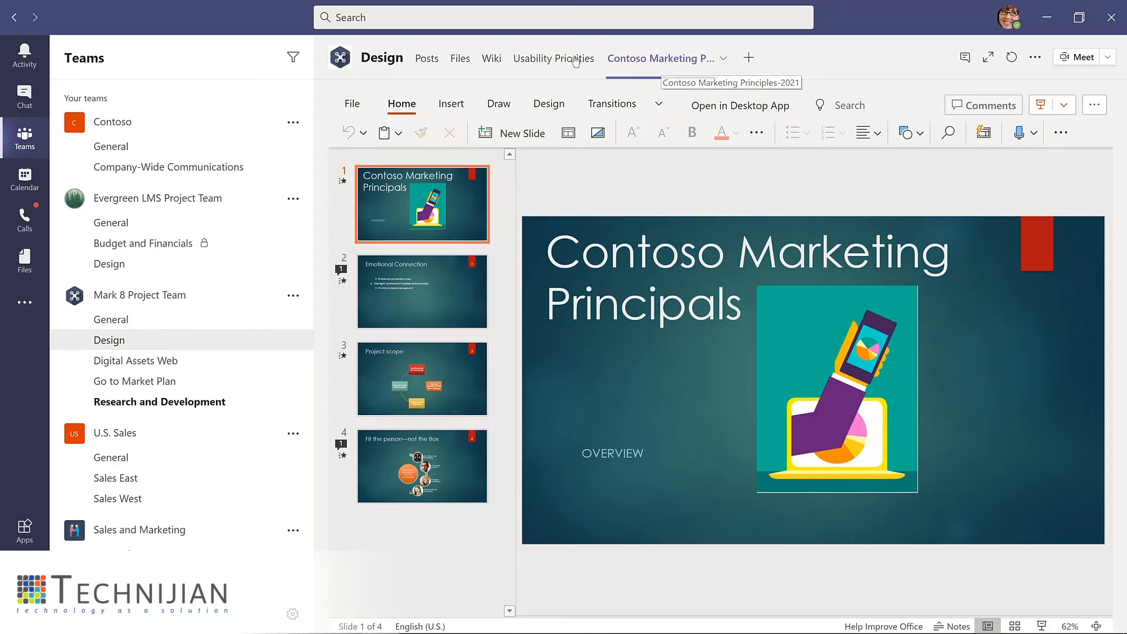
click(724, 61)
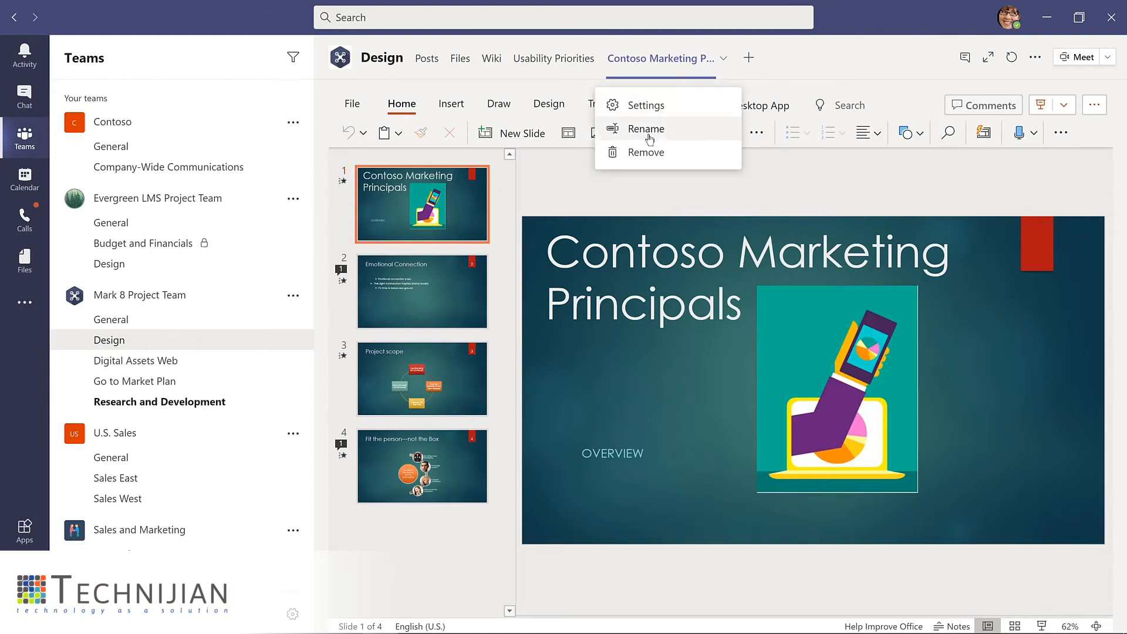
click(648, 154)
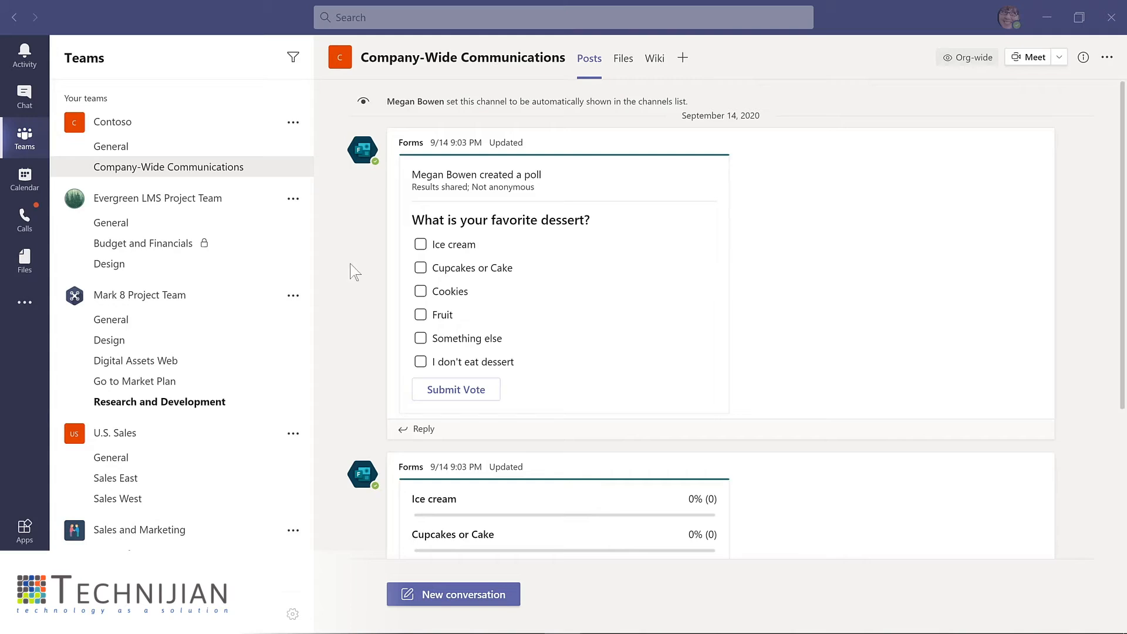
Step: Submit a vote for Ice cream, Cupcakes or Cake, and Cookies in the favorite dessert poll in Company-Wide Communications
scroll(355, 272, down, 3)
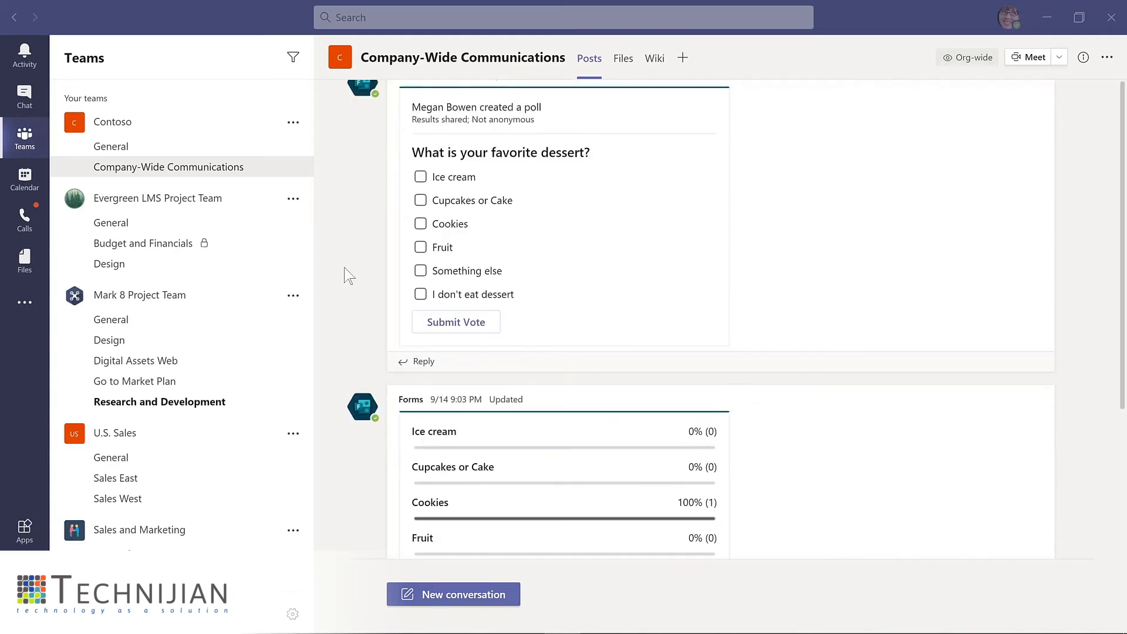
scroll(348, 273, down, 2)
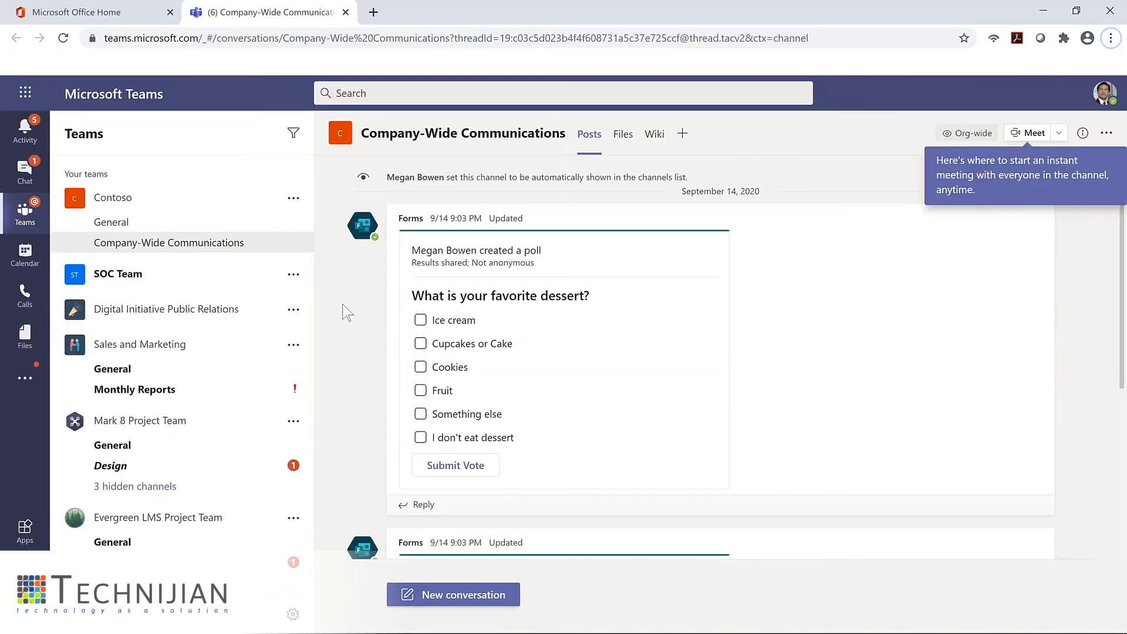
click(421, 344)
click(423, 323)
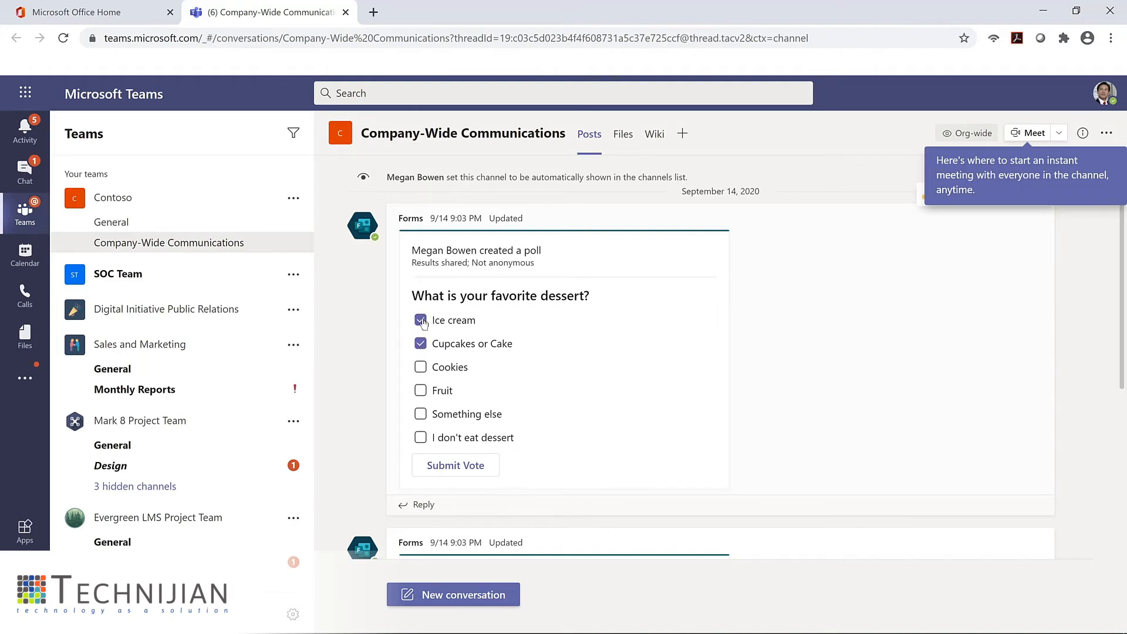
click(423, 367)
click(459, 467)
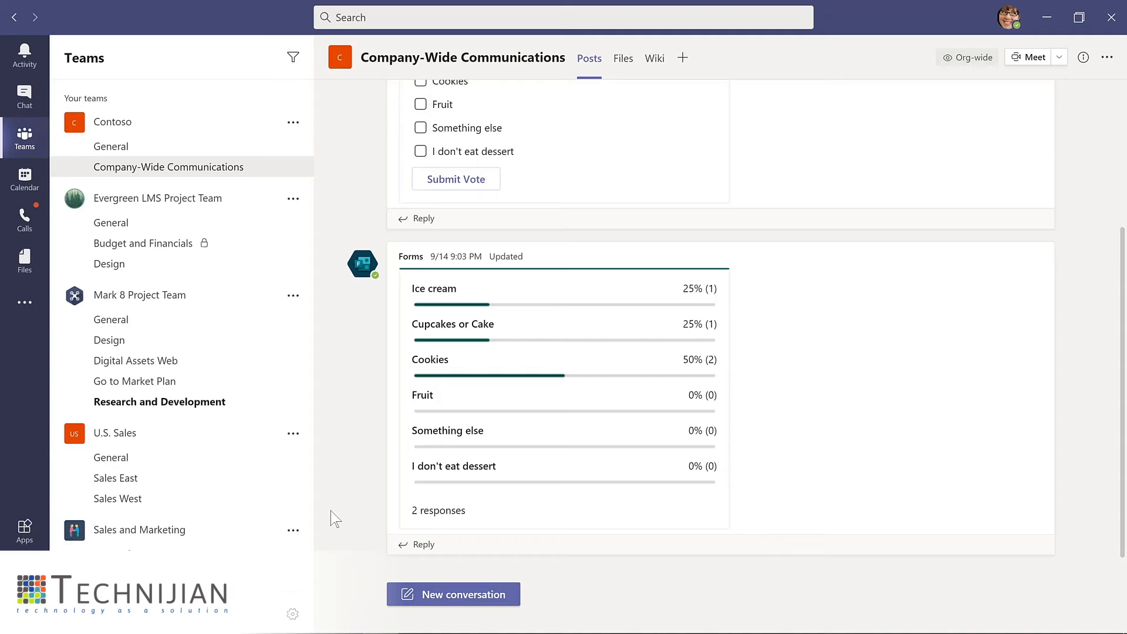
Step: Start a new Forms poll in Company-Wide Communications with the question "How much do you like Microsoft Teams?"
click(458, 595)
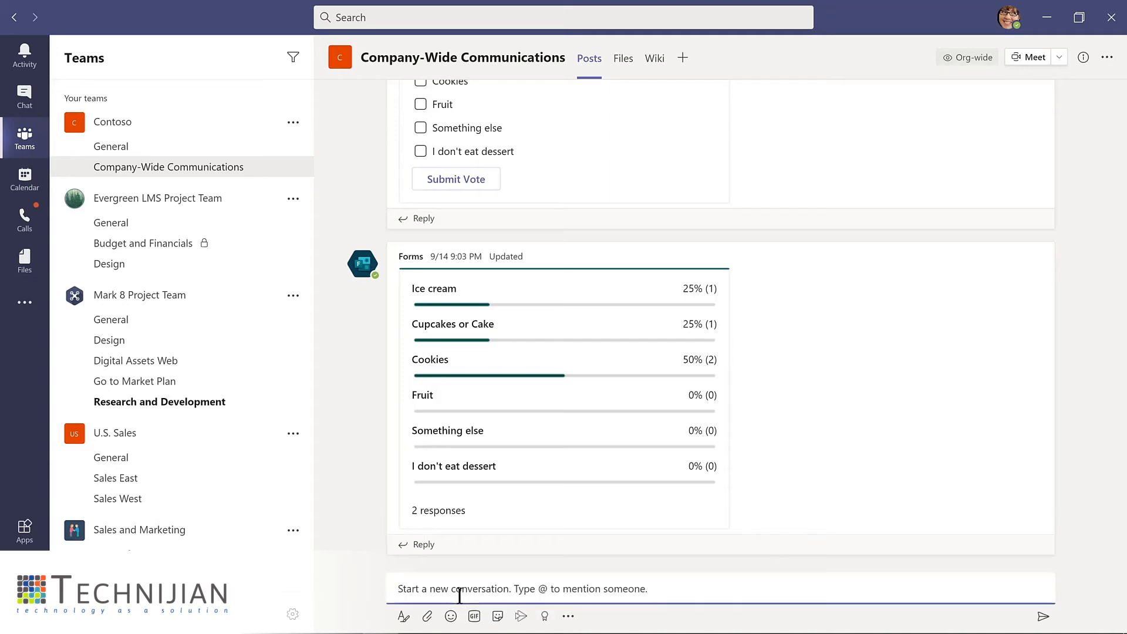
click(568, 617)
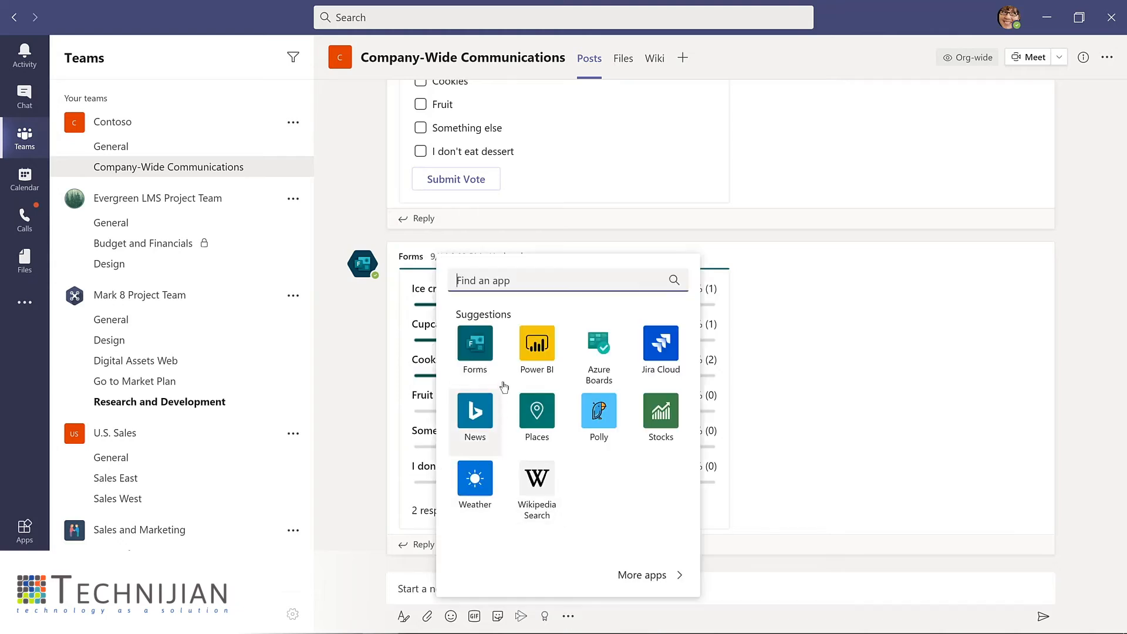
click(477, 346)
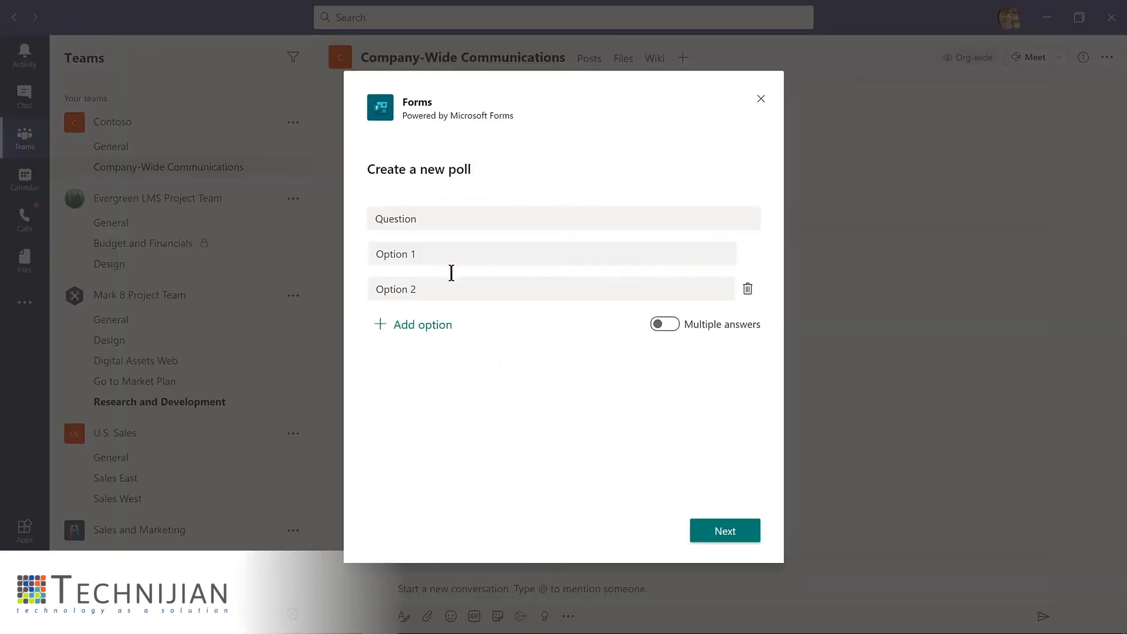
click(431, 219)
text(Ho)
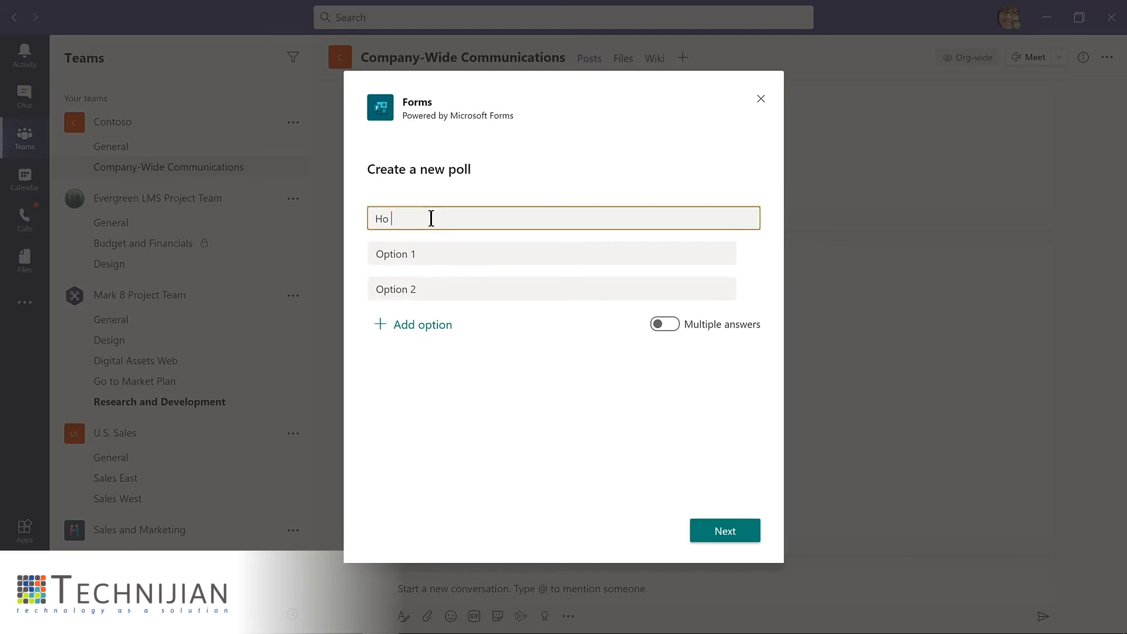
text(w much do you like Microsoft Teams?)
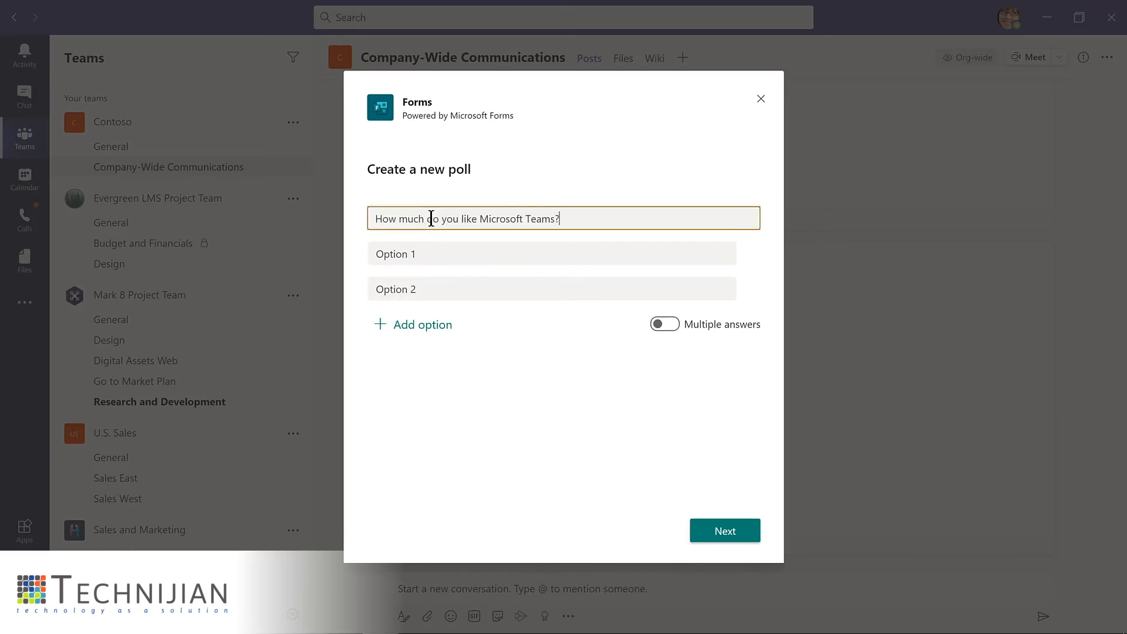
Step: Set the poll's two options to "Teams is amazing!" and "Such a big time saver!" and send it to the channel
key(Tab)
text(Teams is amazing!)
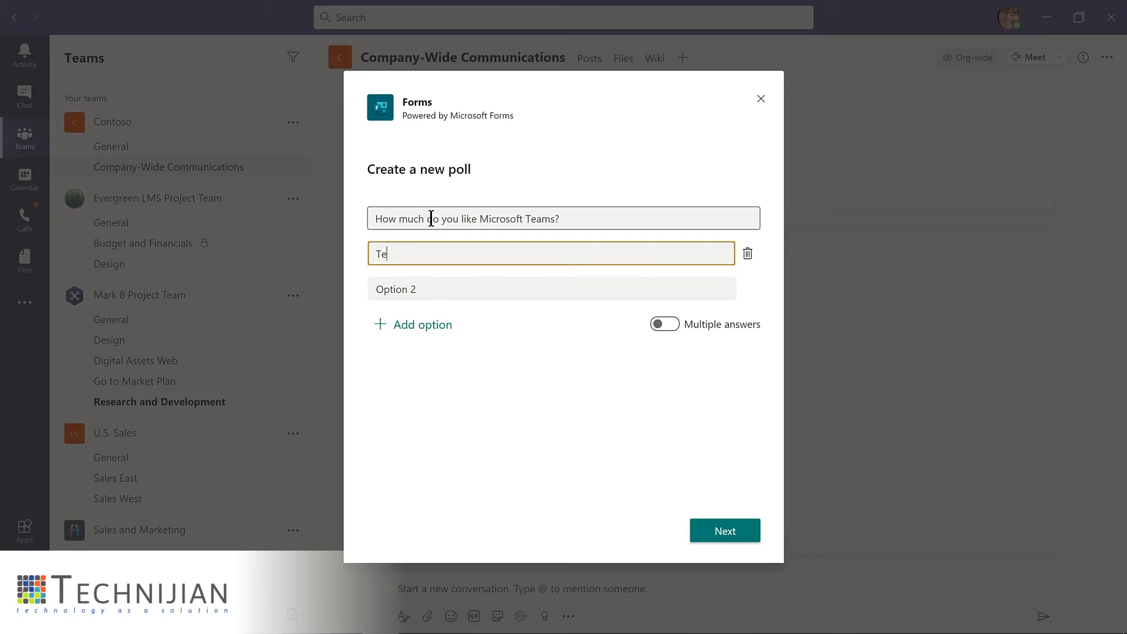
key(Tab)
key(Tab)
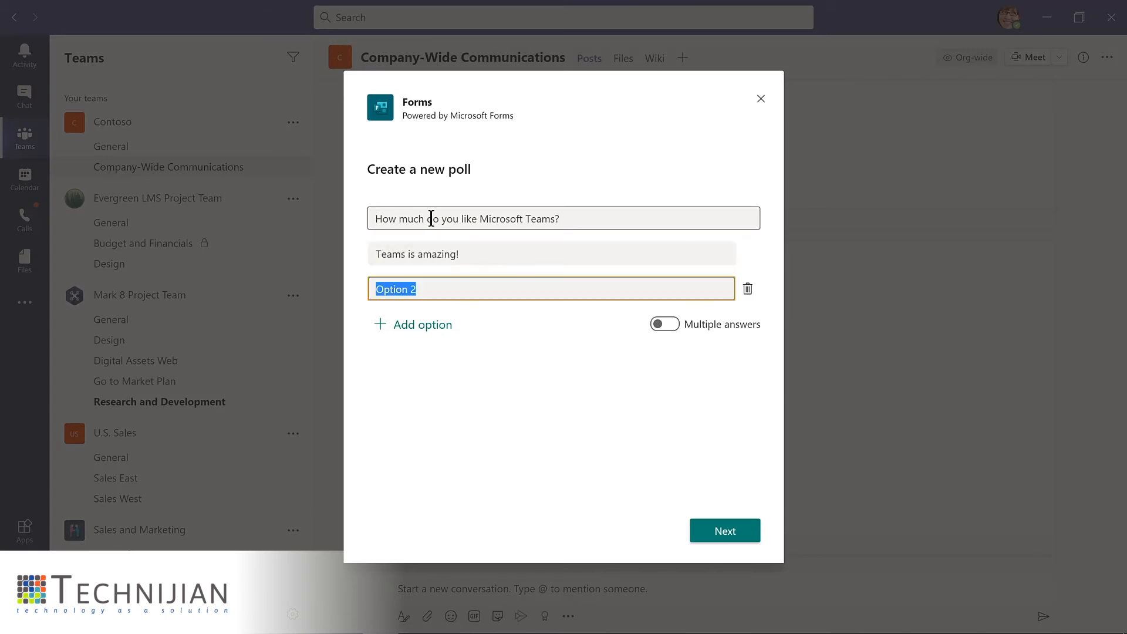
text(Such a big time saver!)
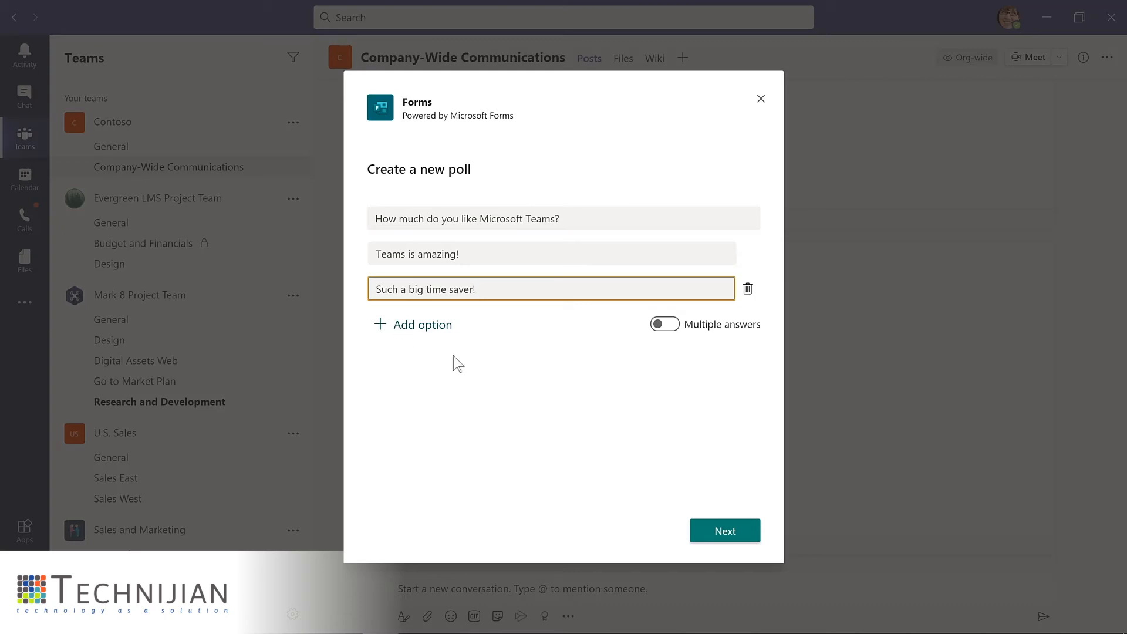
click(704, 530)
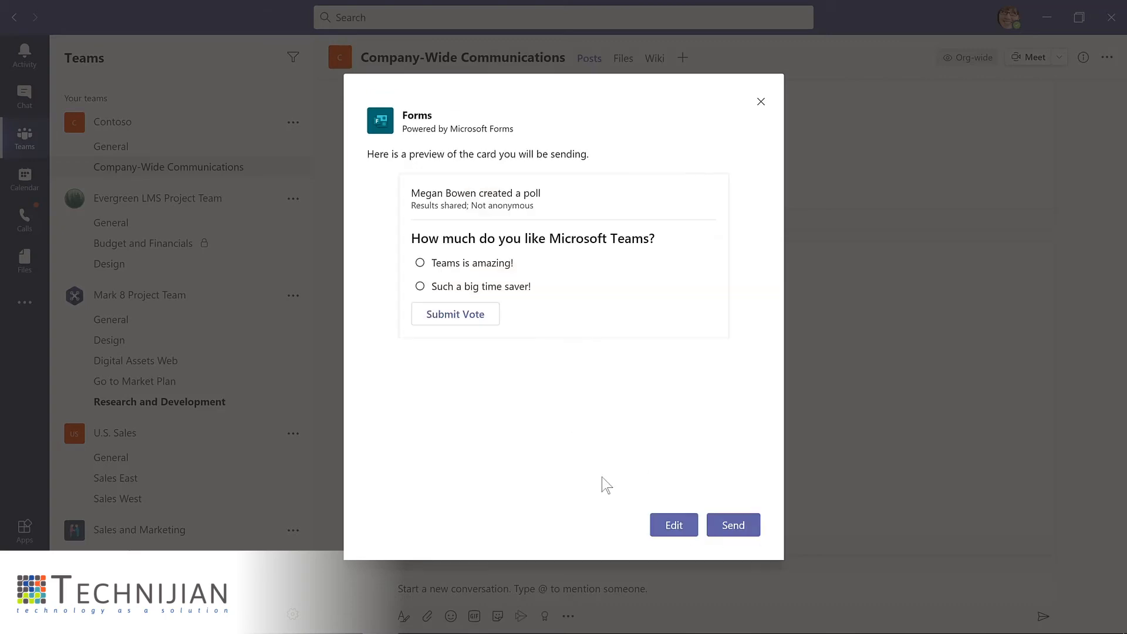
click(735, 531)
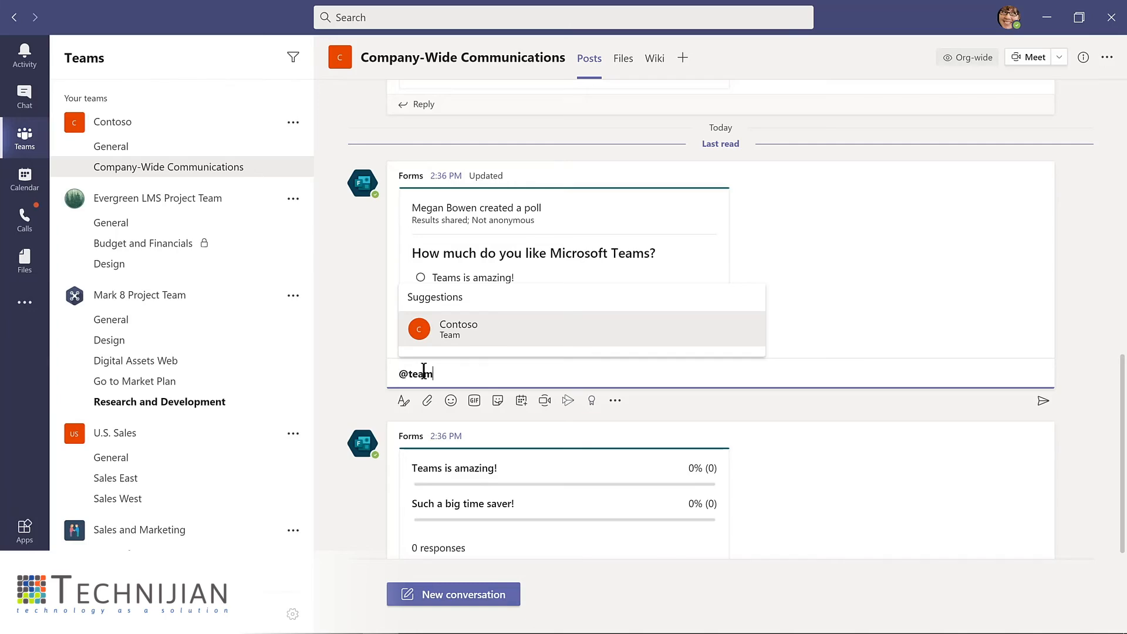
Step: Reply to the Microsoft Teams poll by mentioning the Contoso team with "Please complete this poll by Friday!"
key(Return)
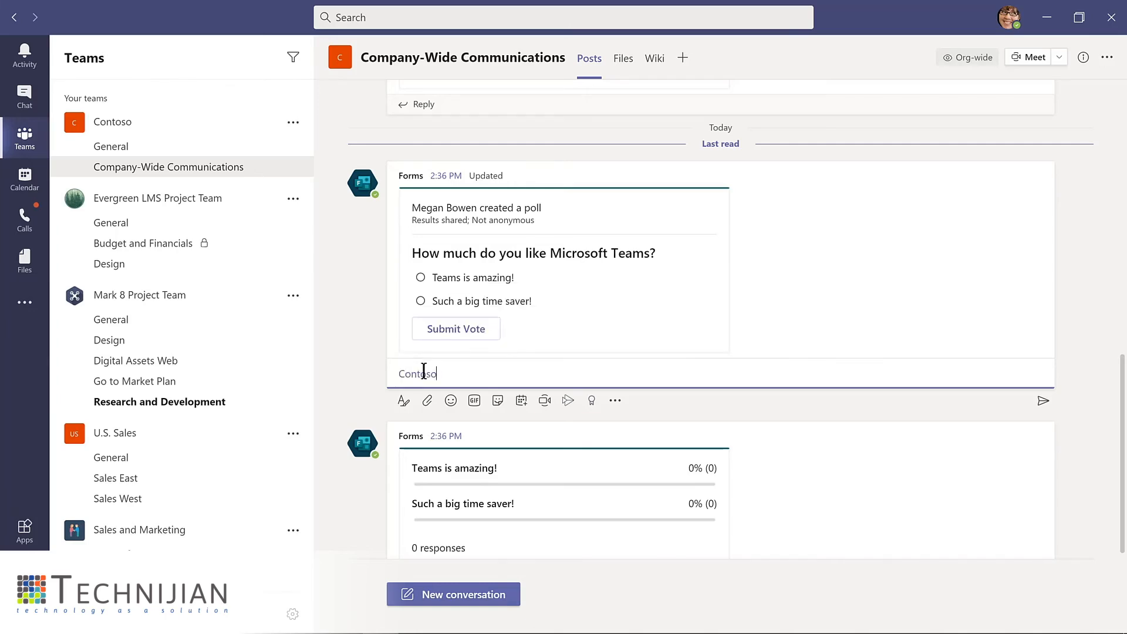
text(Please complete this poll by Friday!)
key(Return)
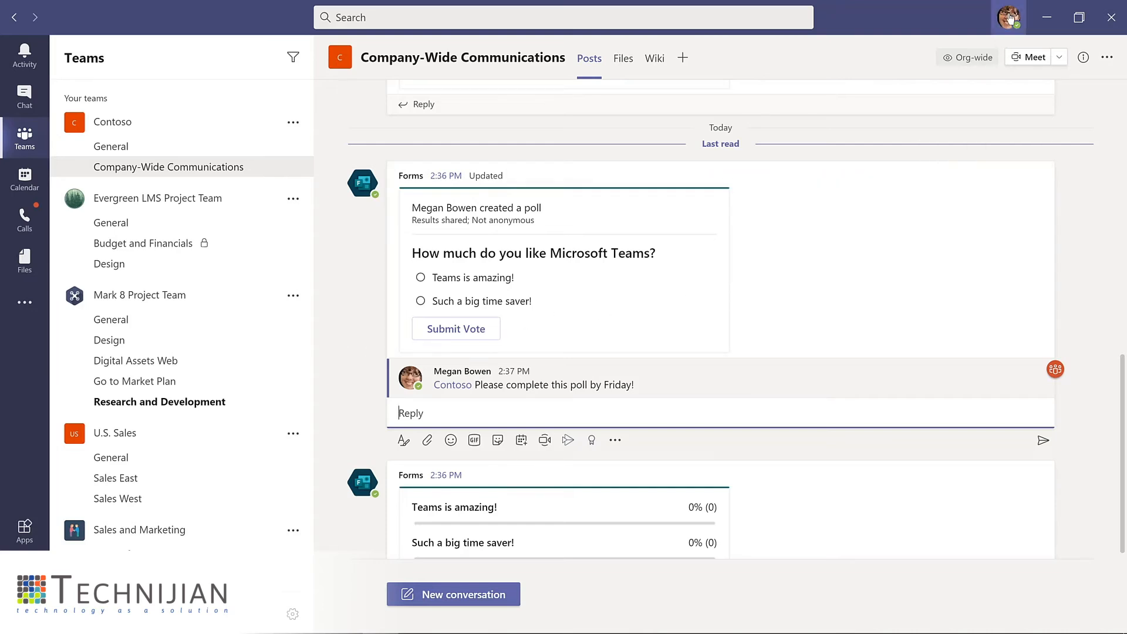
Step: Change the application theme to Dark in the settings and close them
click(1009, 19)
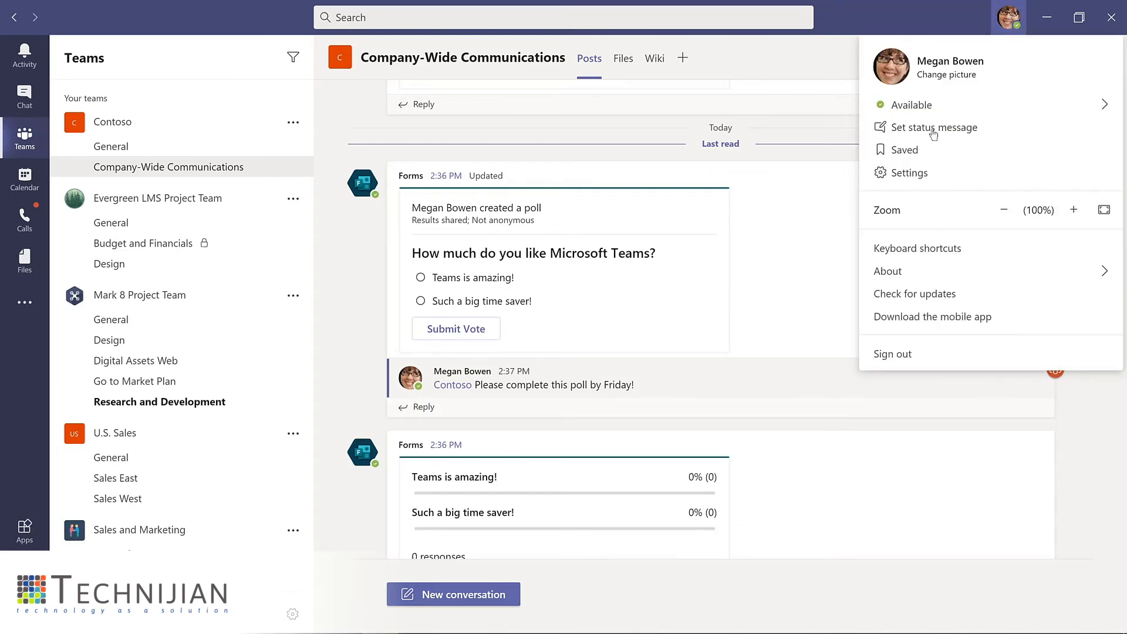
click(910, 173)
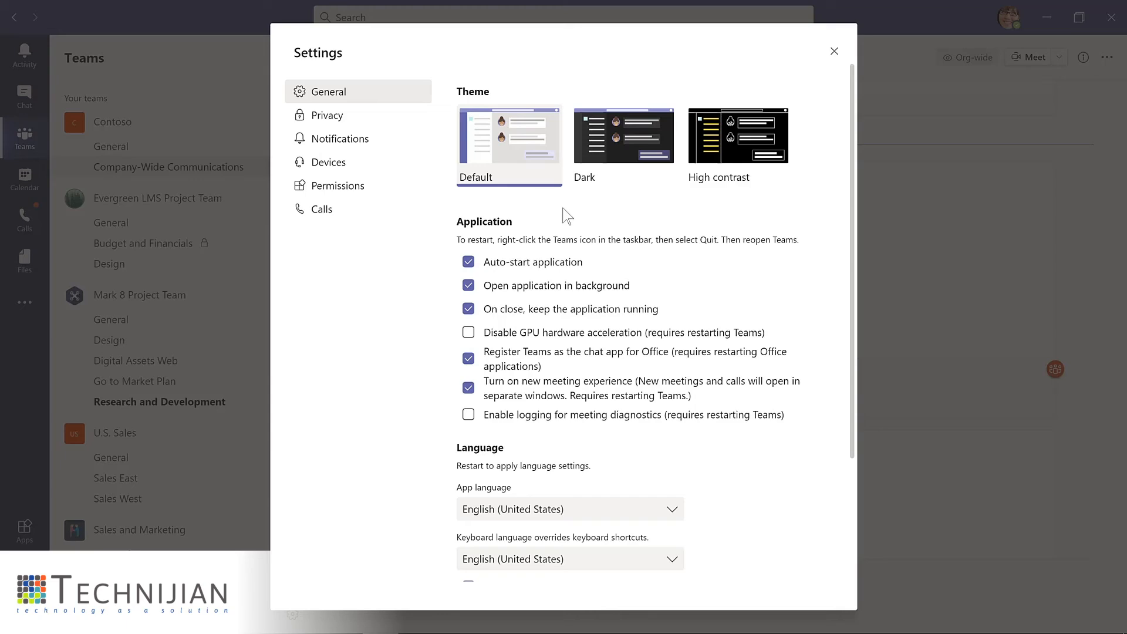
click(624, 138)
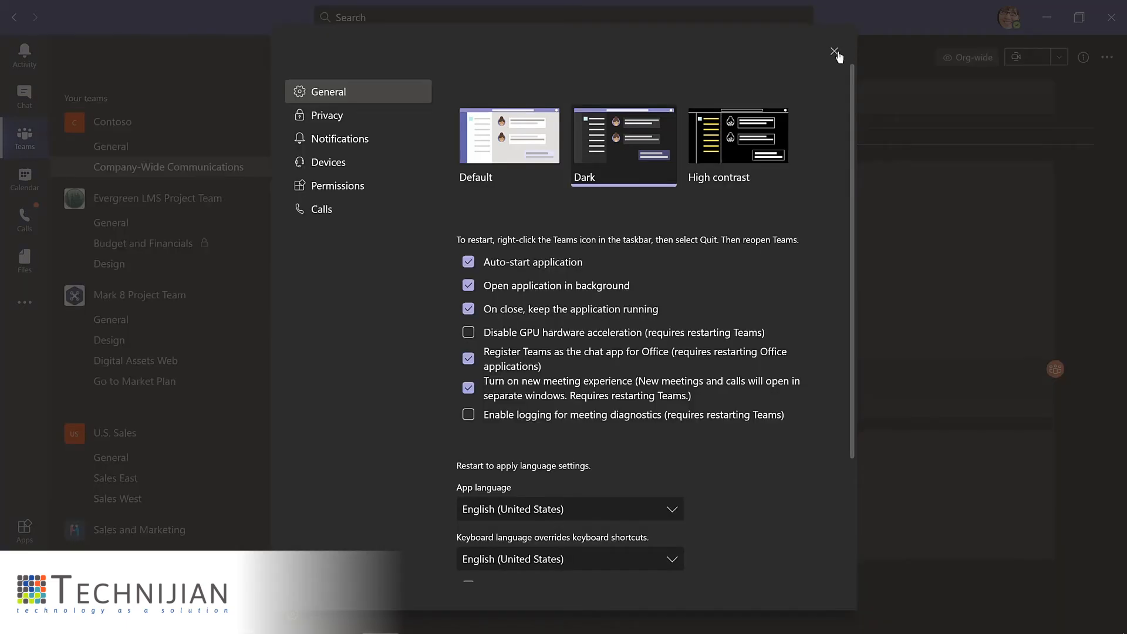
click(834, 51)
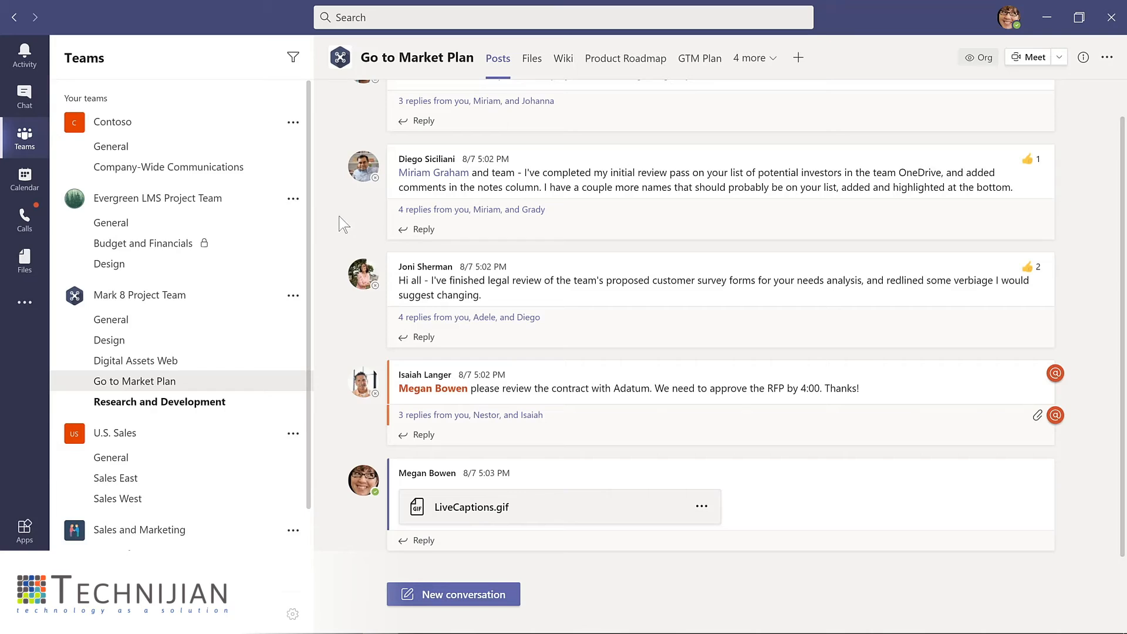
Step: Save the potential investors message and the legal review message in the Mark 8 Project Team's Go to Market Plan channel
mouse_move(712, 171)
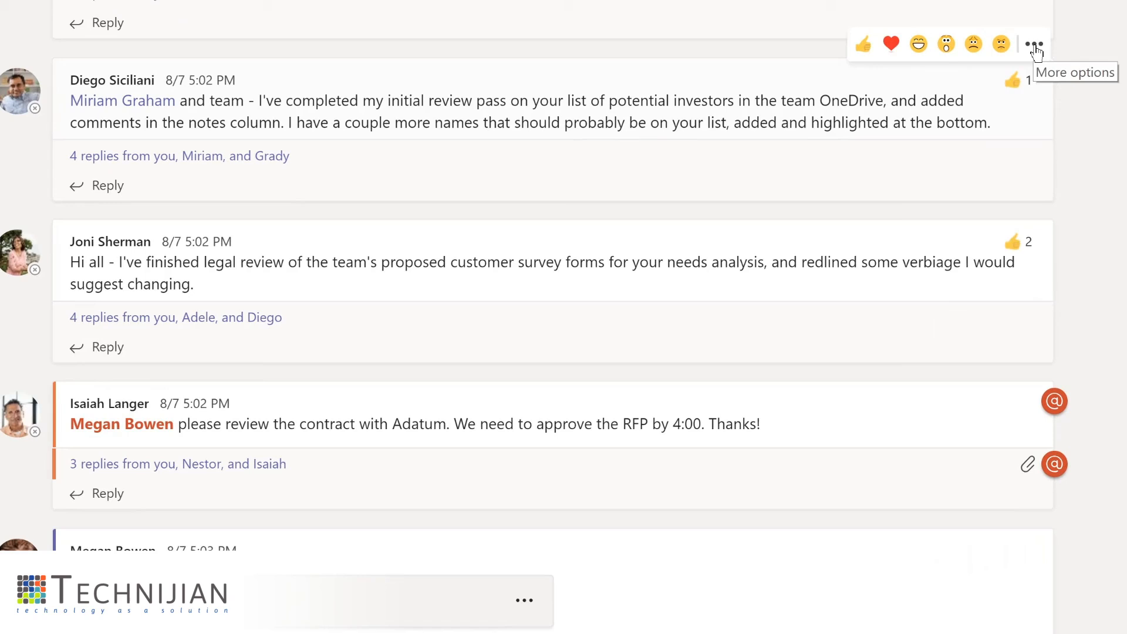
click(1043, 137)
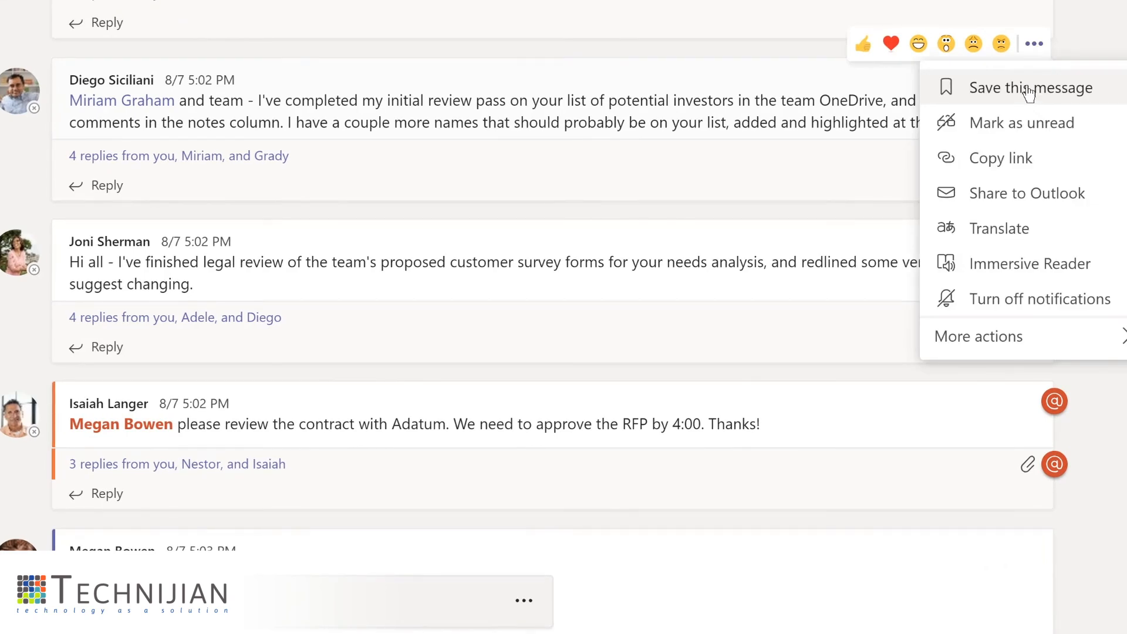
click(1028, 93)
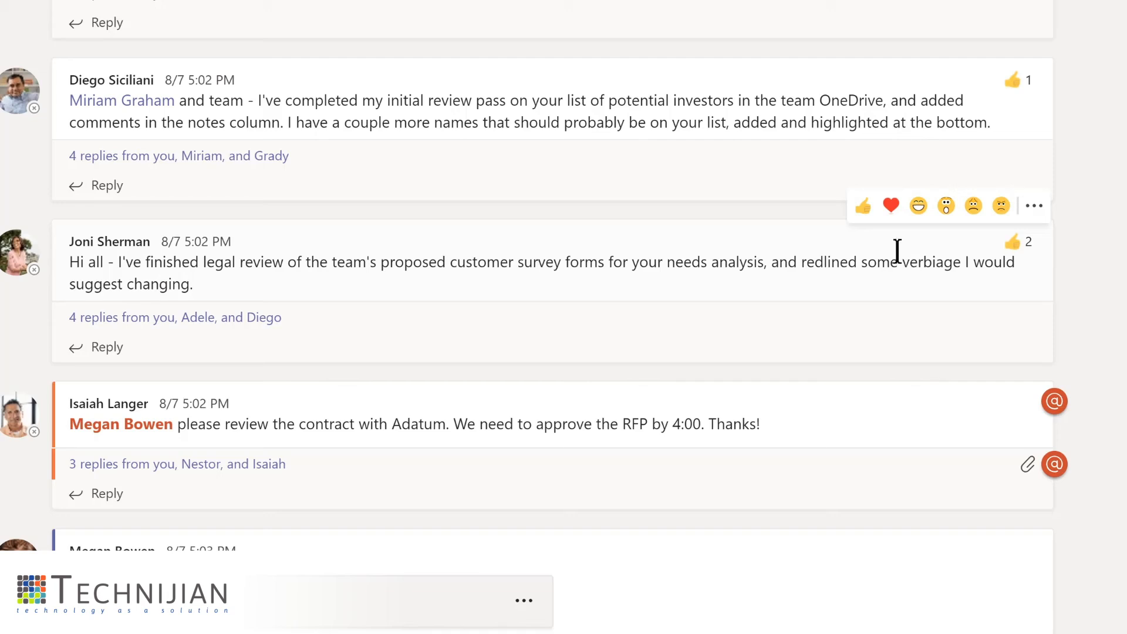
click(1034, 208)
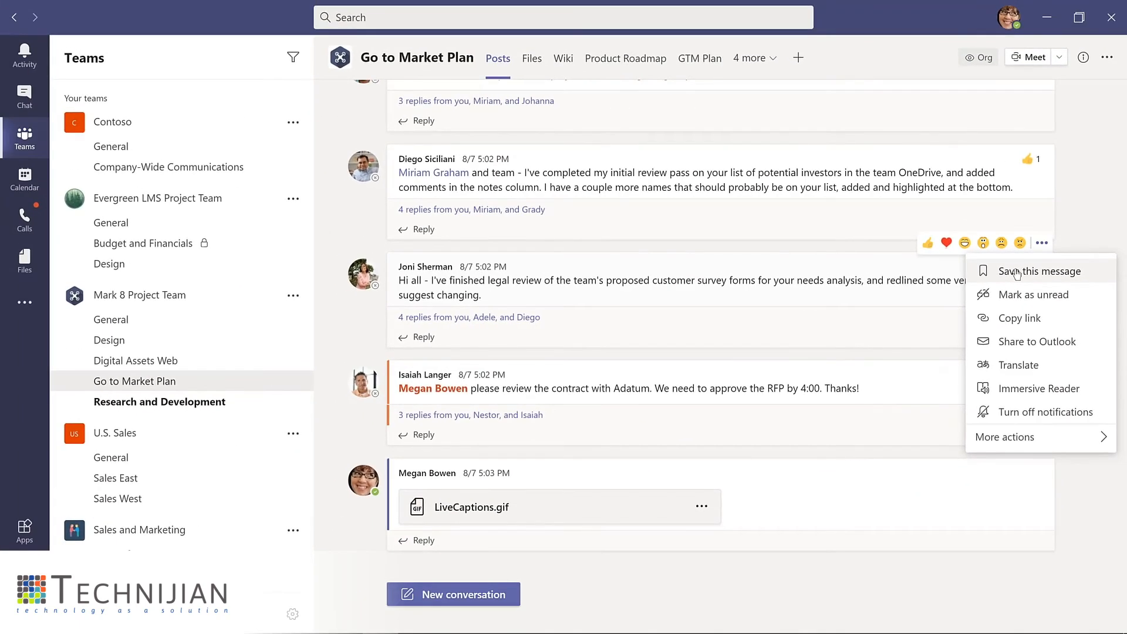
click(1017, 272)
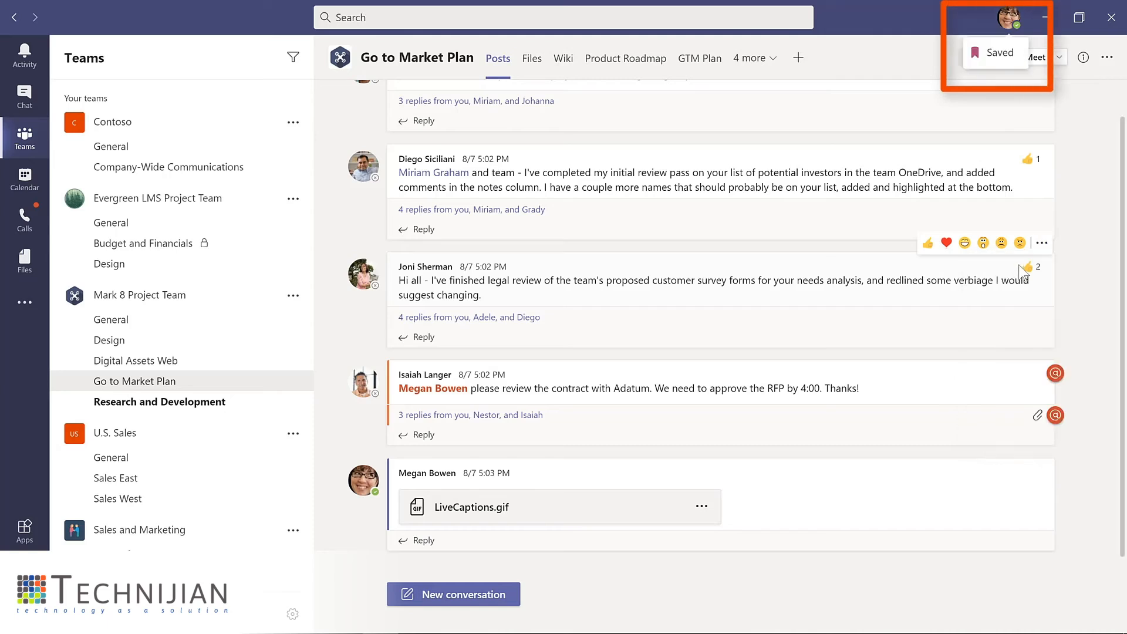
Step: Open the potential investors message from the saved messages list and unsave it
mouse_move(1021, 269)
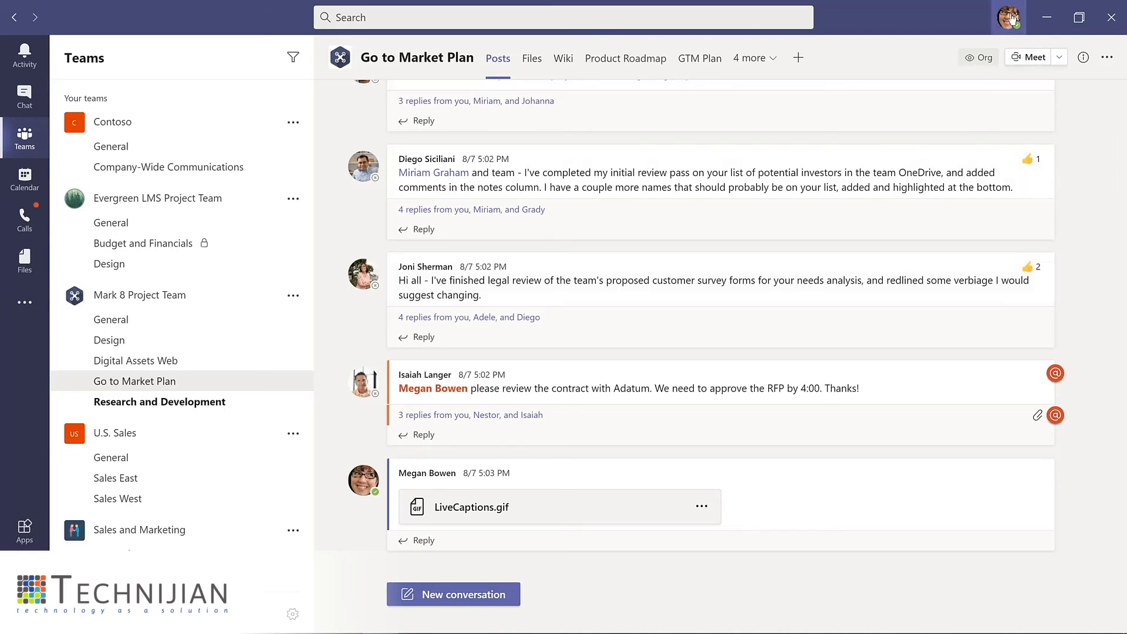
click(1011, 20)
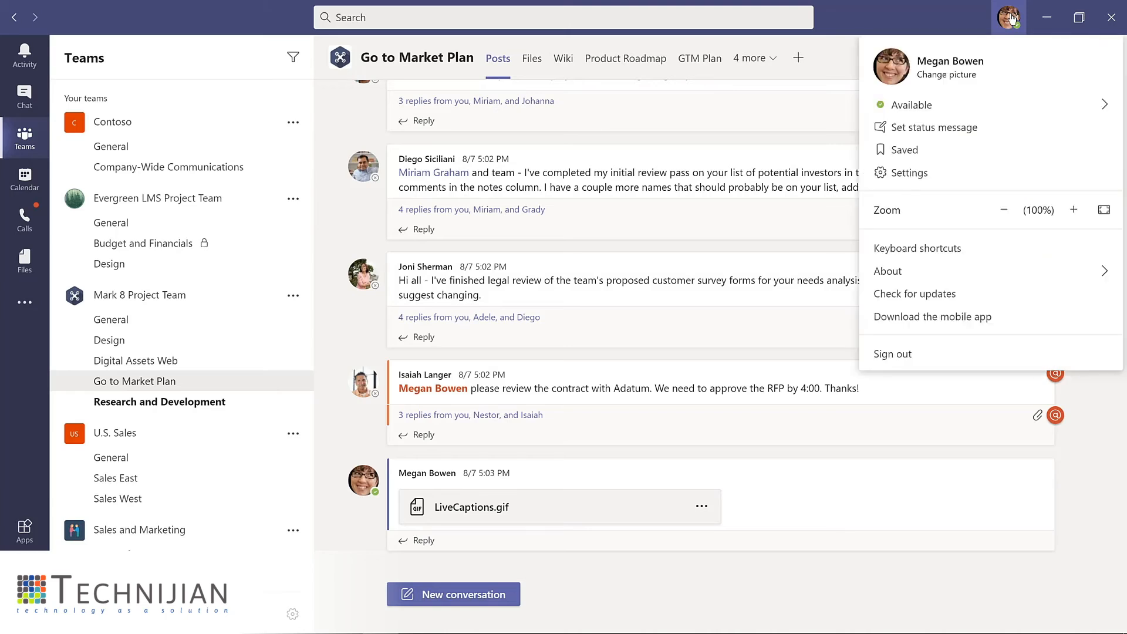
click(905, 150)
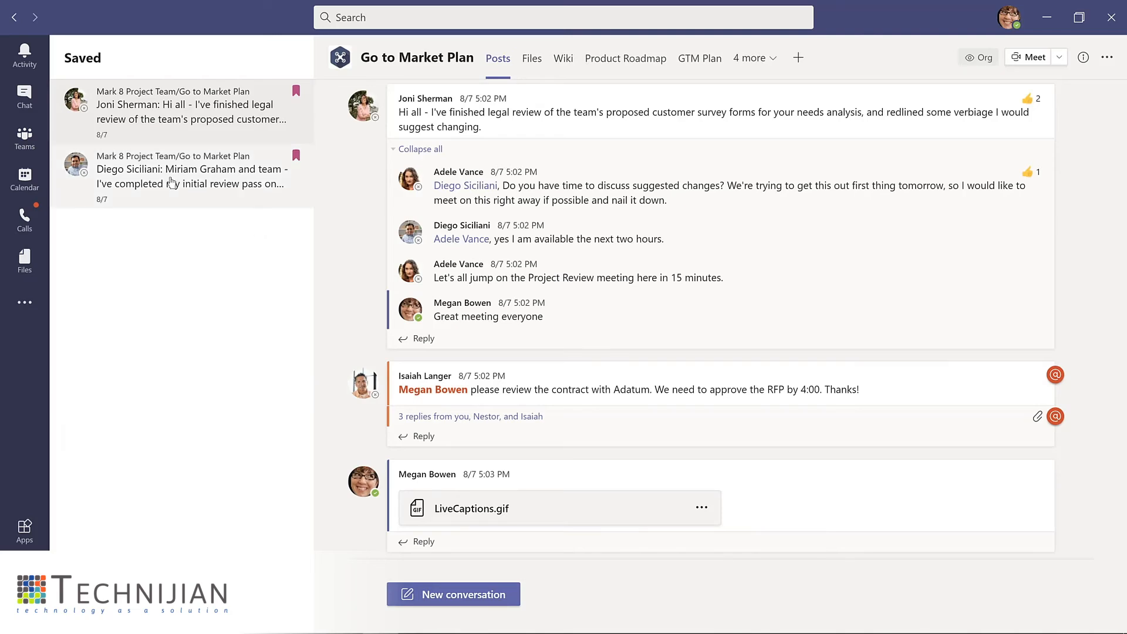
click(171, 182)
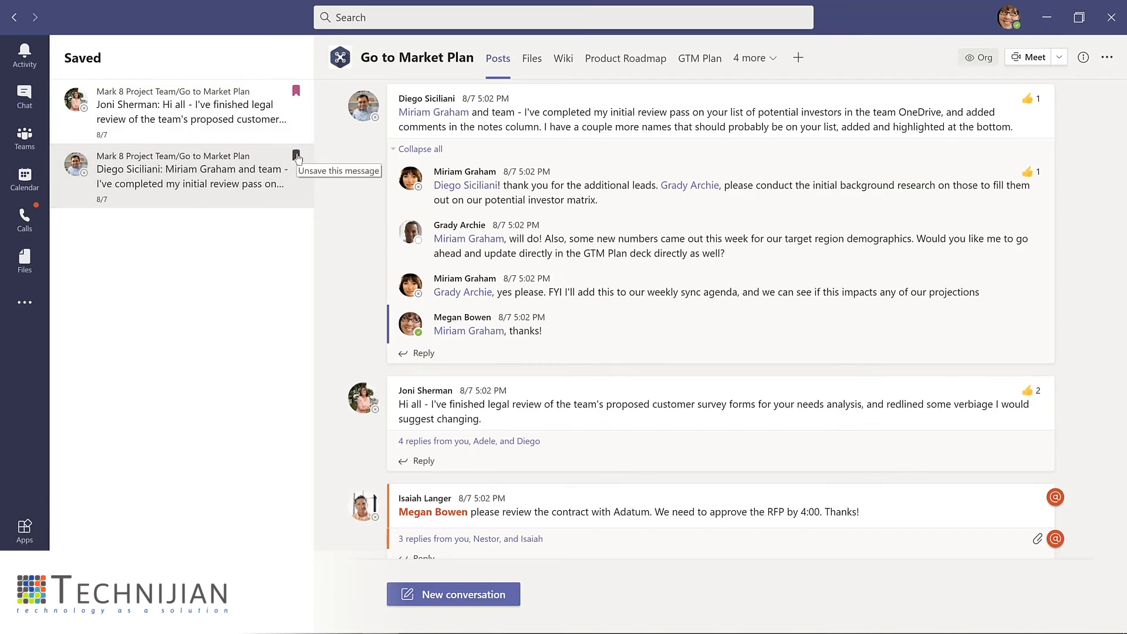
click(297, 156)
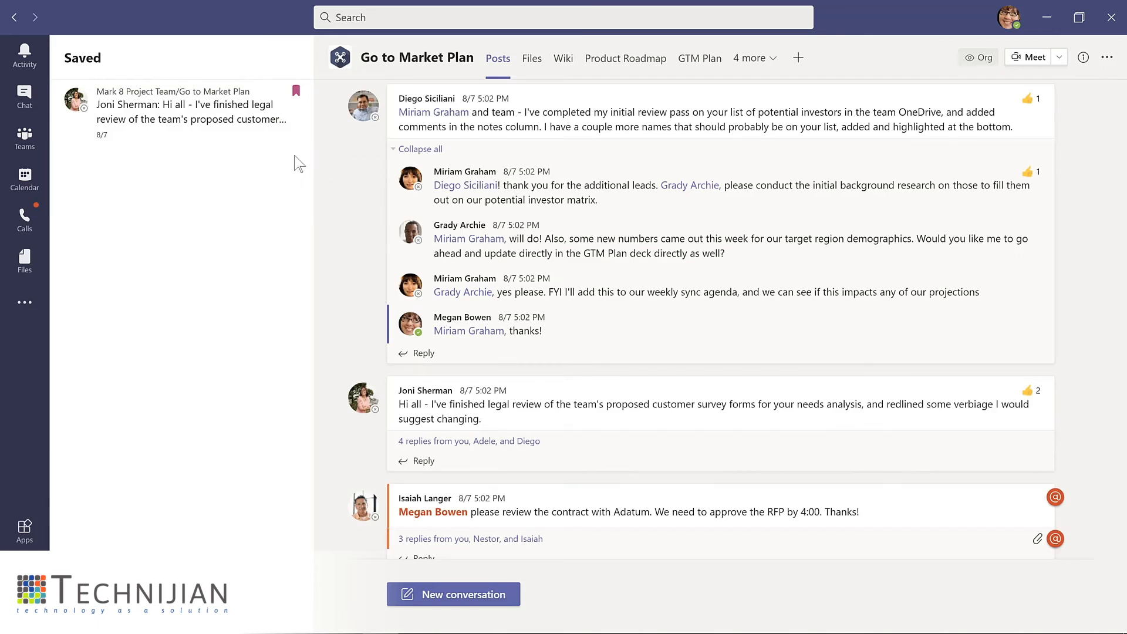
Step: From the Evergreen LMS Project Team's Design channel, show the saved list with the /saved command and unsave the potential investors message
click(119, 266)
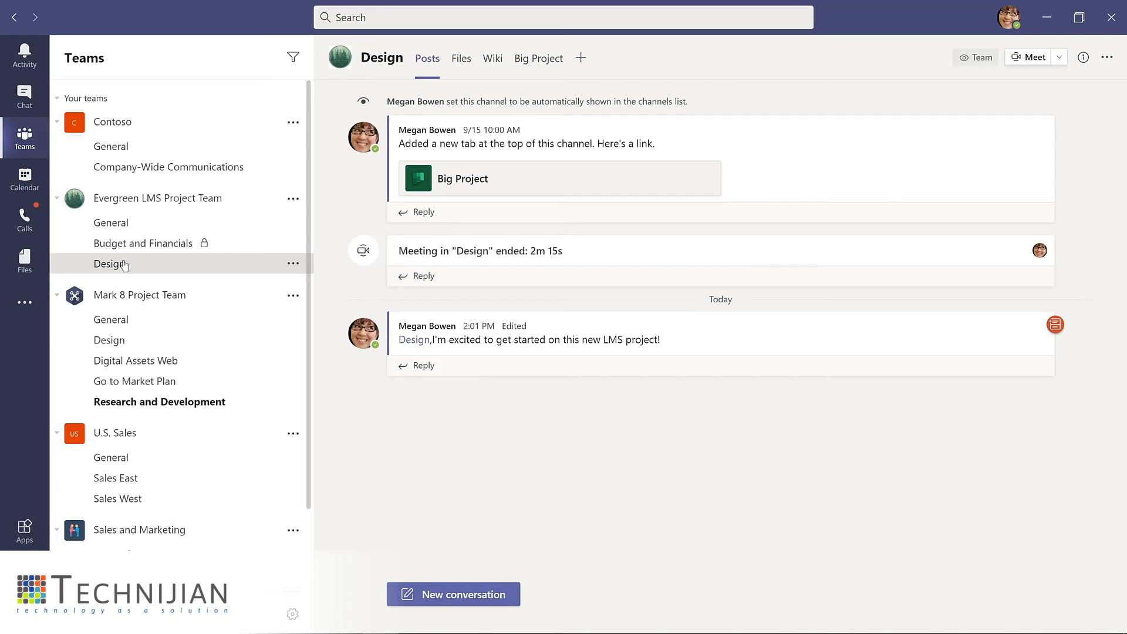
click(396, 16)
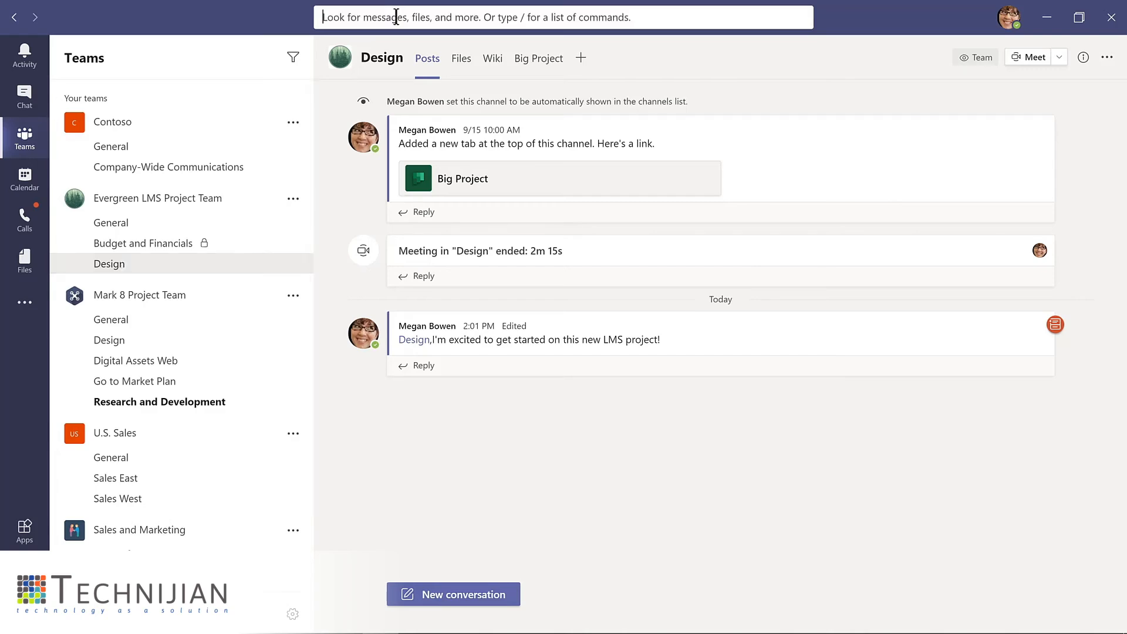
text(/saved)
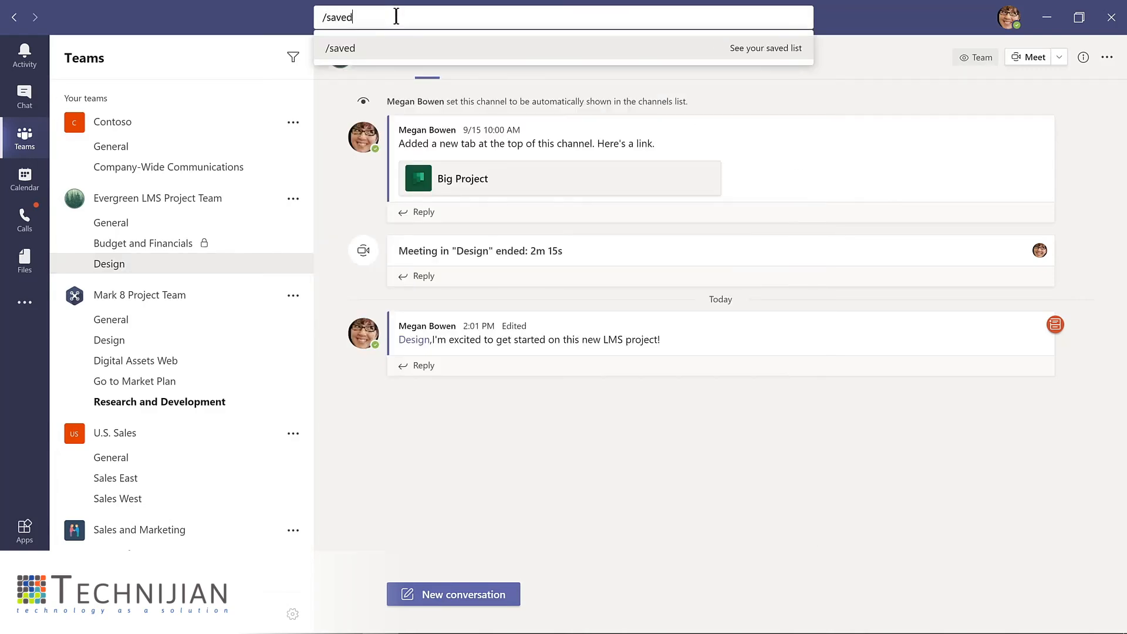
key(Return)
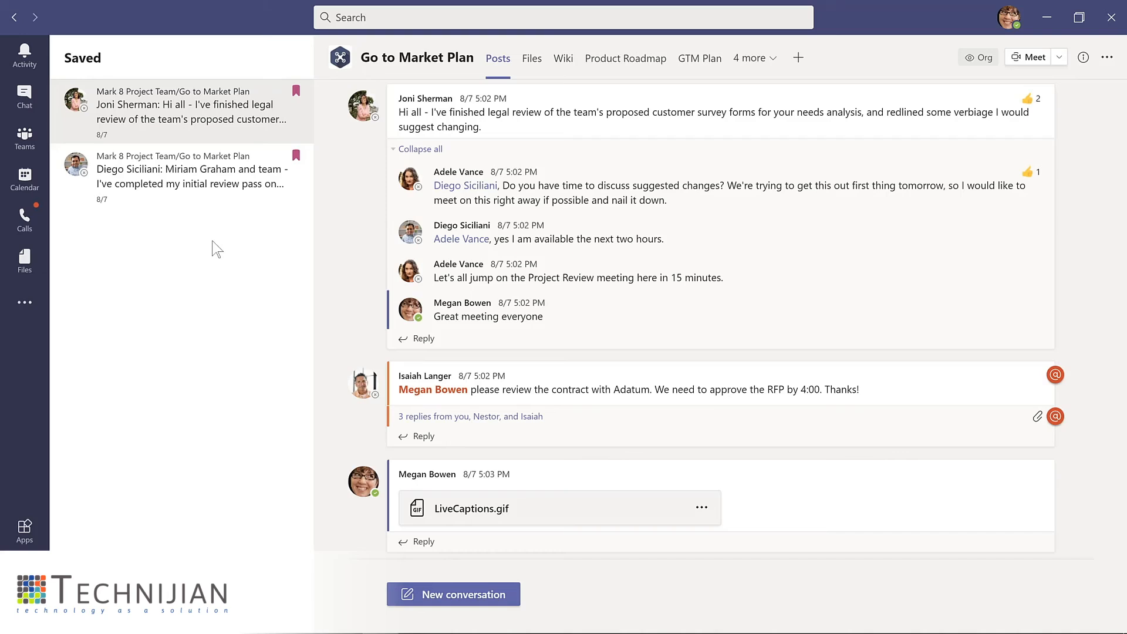
click(296, 156)
Step: Save the message about reviewing the Adatum contract in the Go to Market Plan channel and unsave it again
click(27, 143)
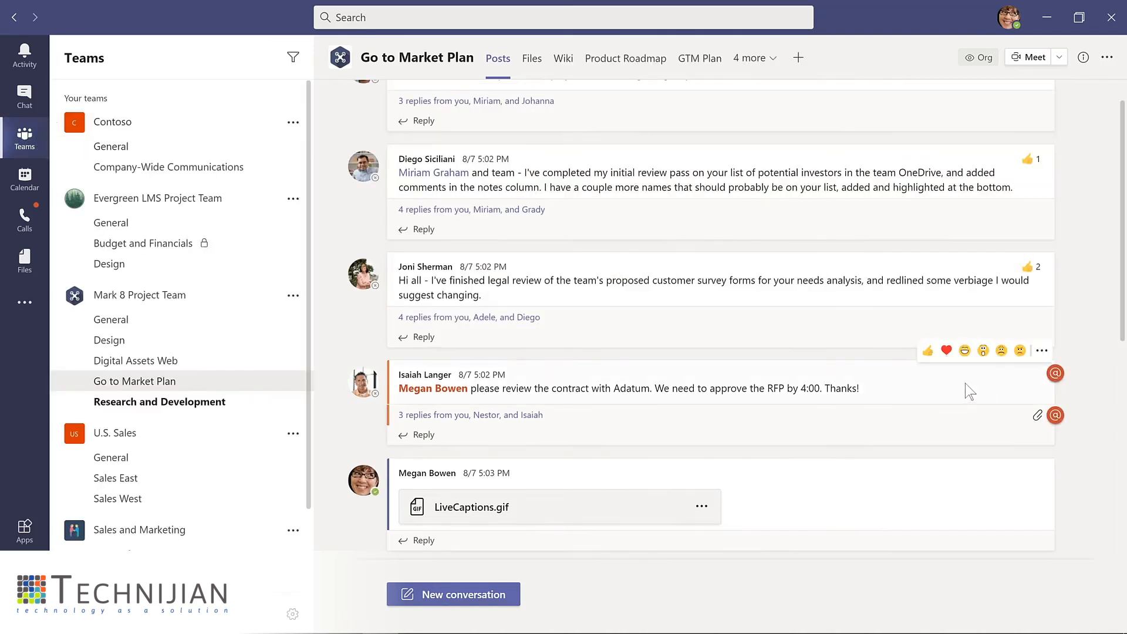
click(1041, 351)
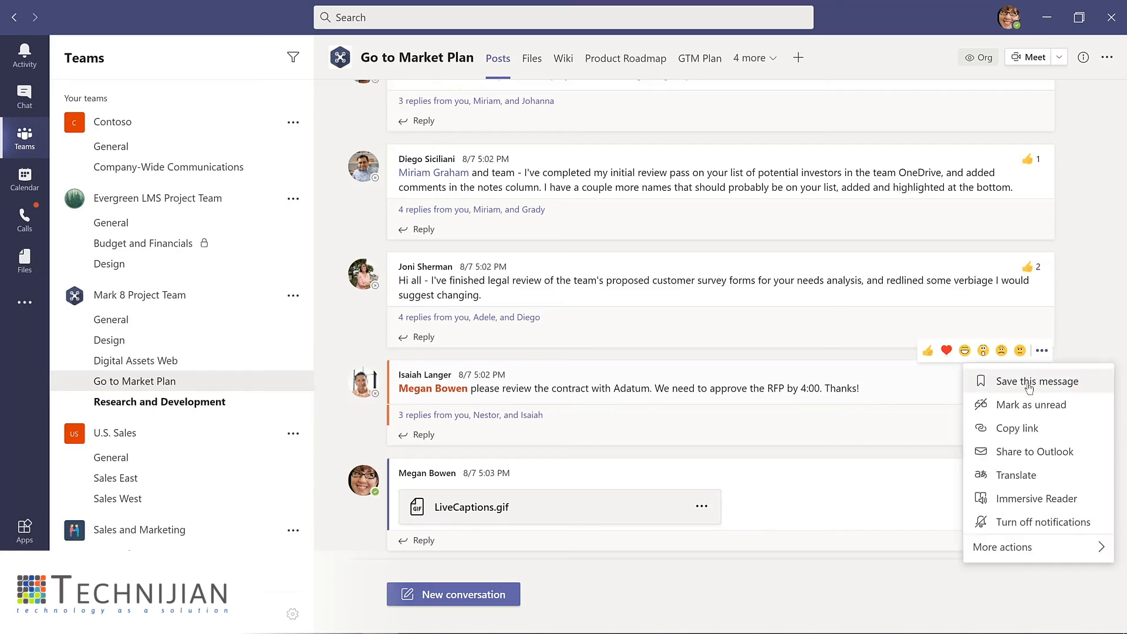
click(1030, 381)
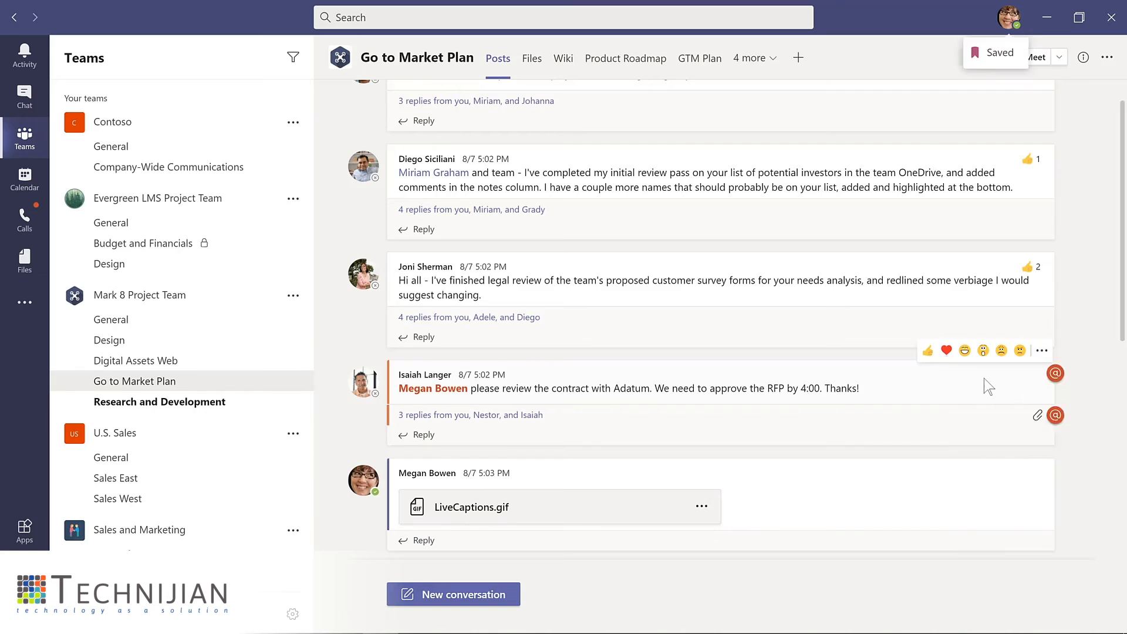
click(1043, 352)
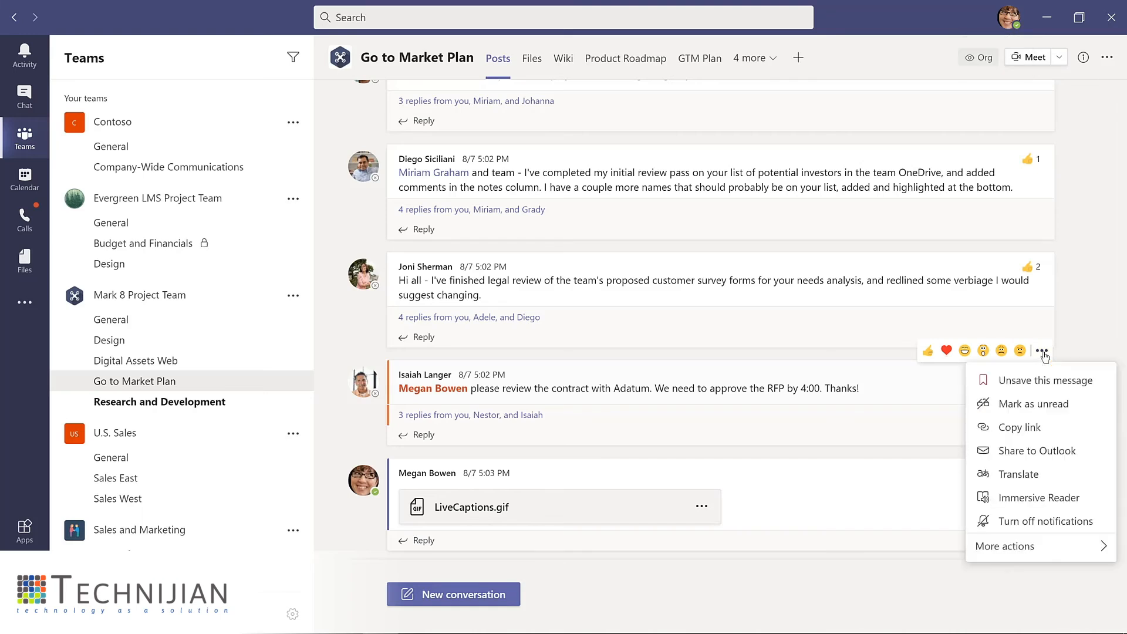
click(1031, 382)
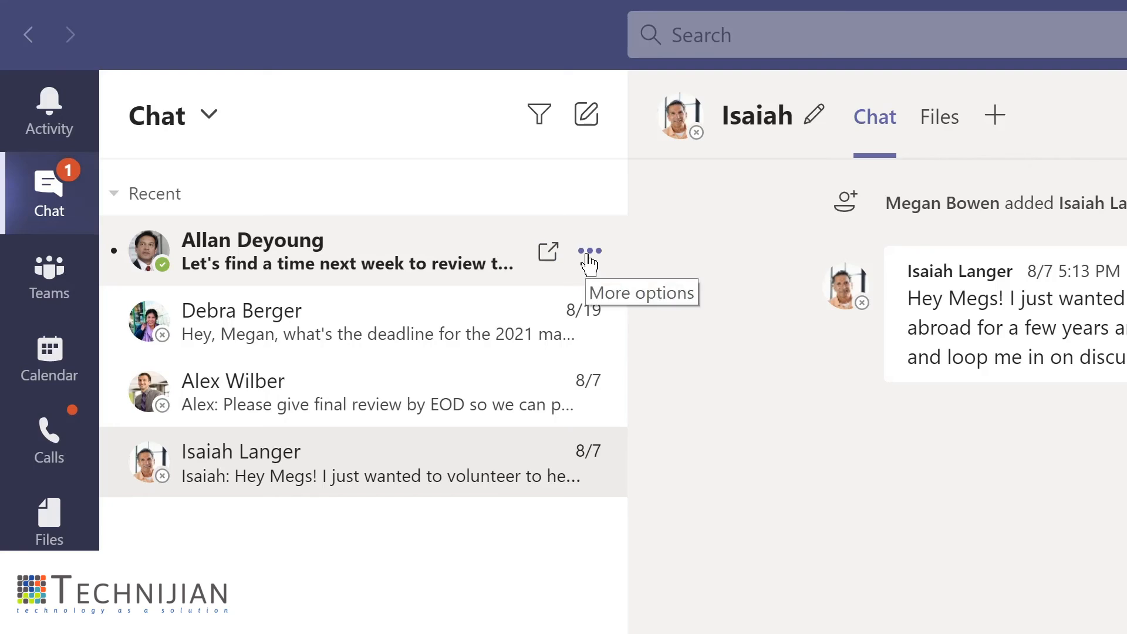
Step: Pin the unread chat from the recent list and move the second pinned chat above it
click(588, 256)
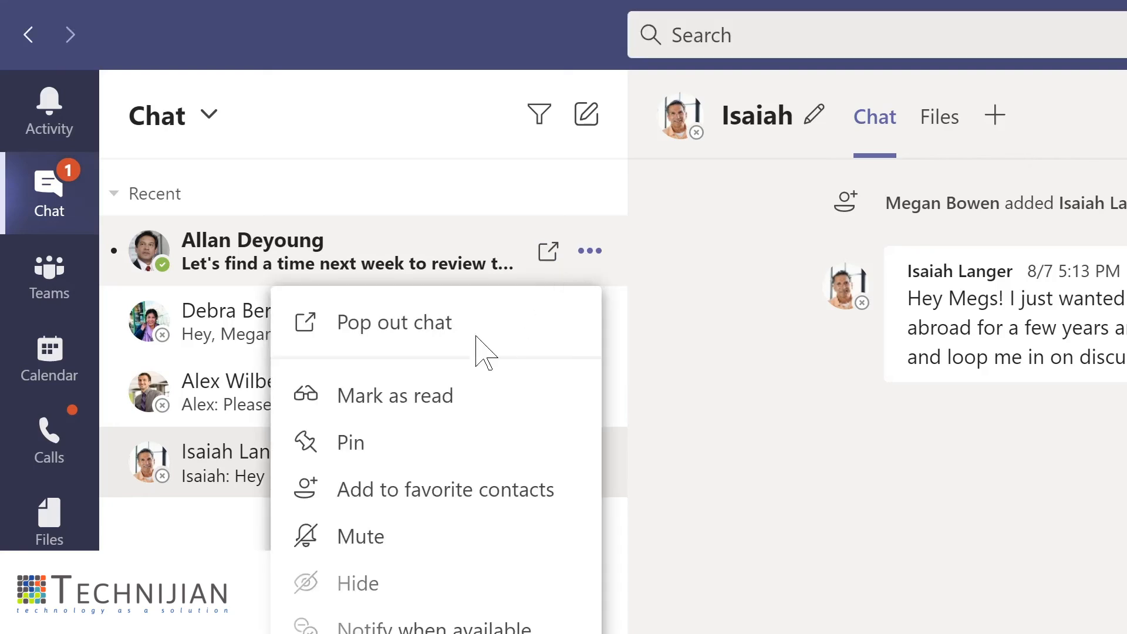
click(352, 447)
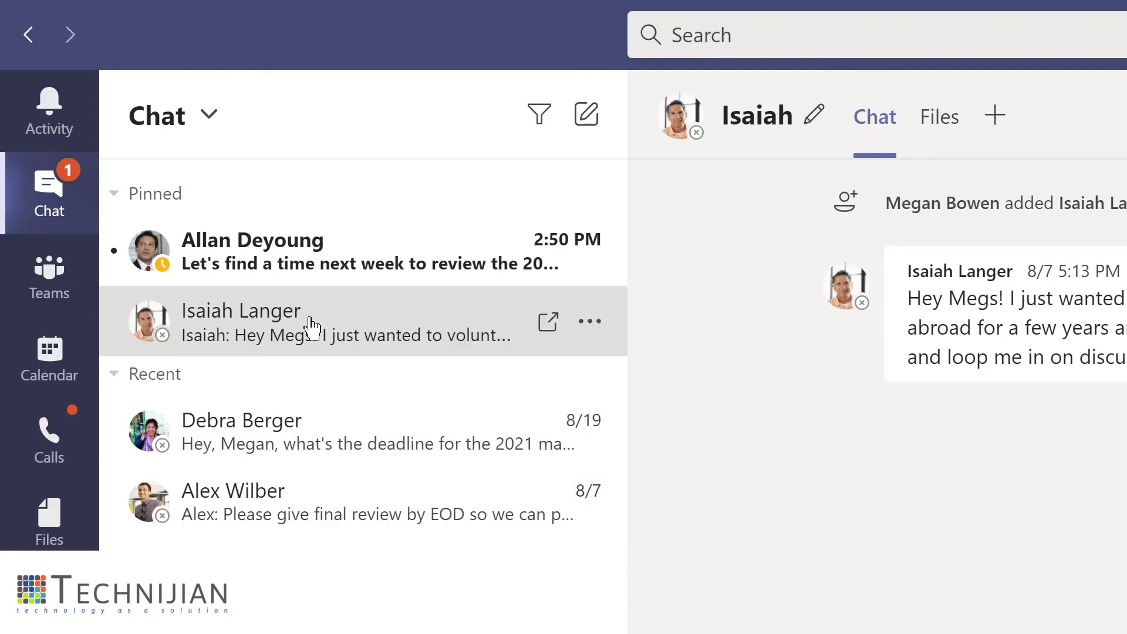
drag(311, 327, 309, 237)
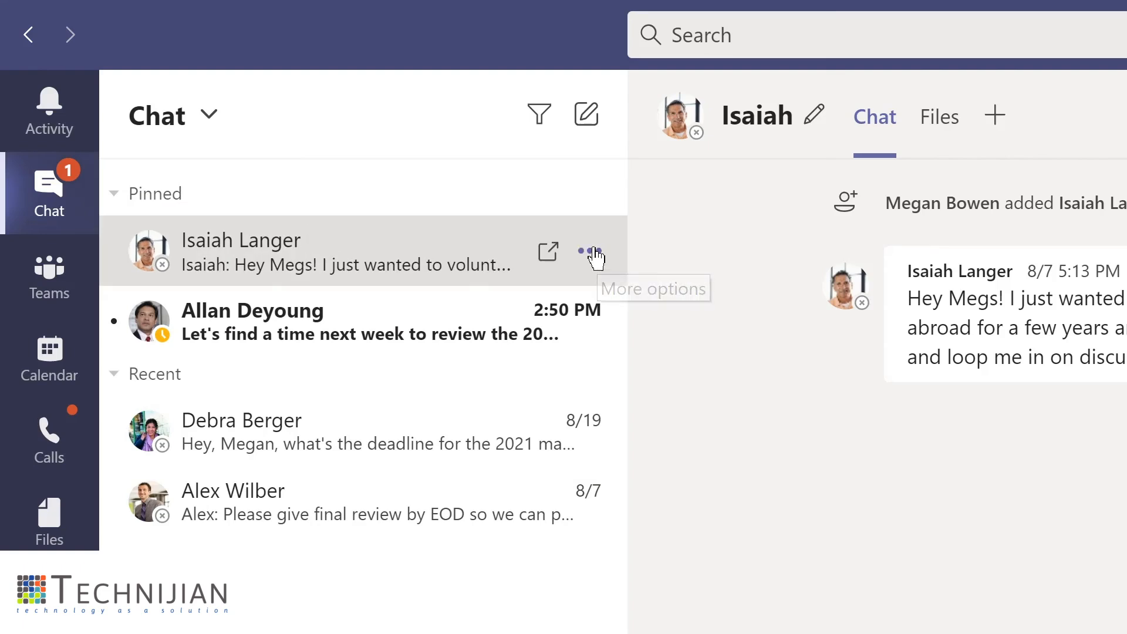
Step: Unpin the chat that is first in the pinned list
click(594, 253)
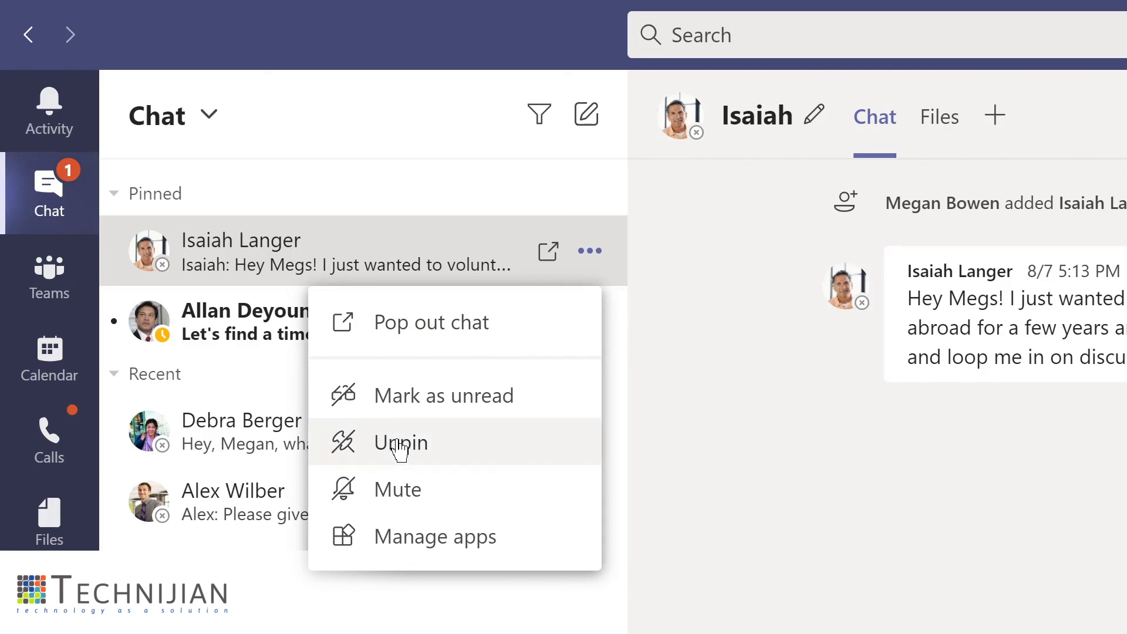
click(404, 444)
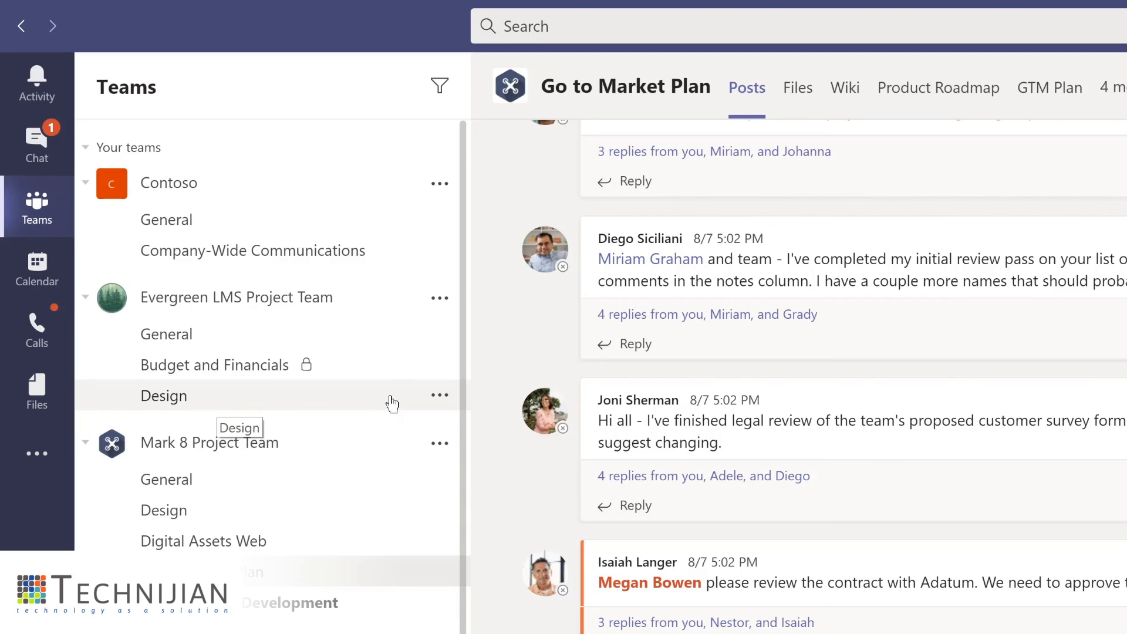
Step: Pin the Evergreen LMS Project Team's Design channel and move the pinned Digital Assets Web channel above it
click(439, 397)
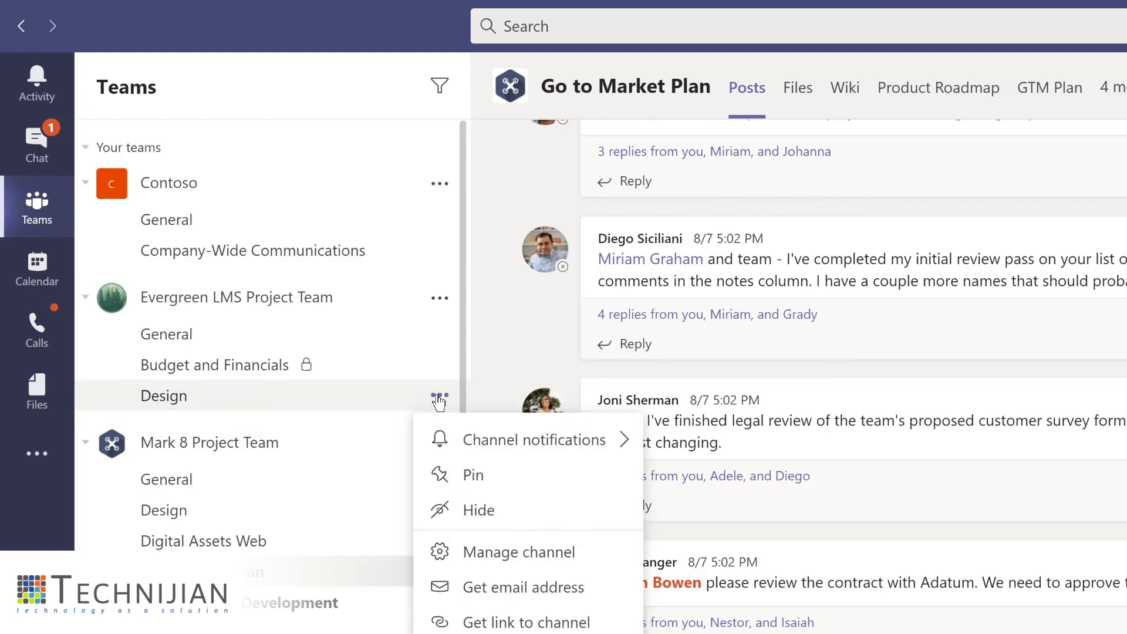
click(471, 482)
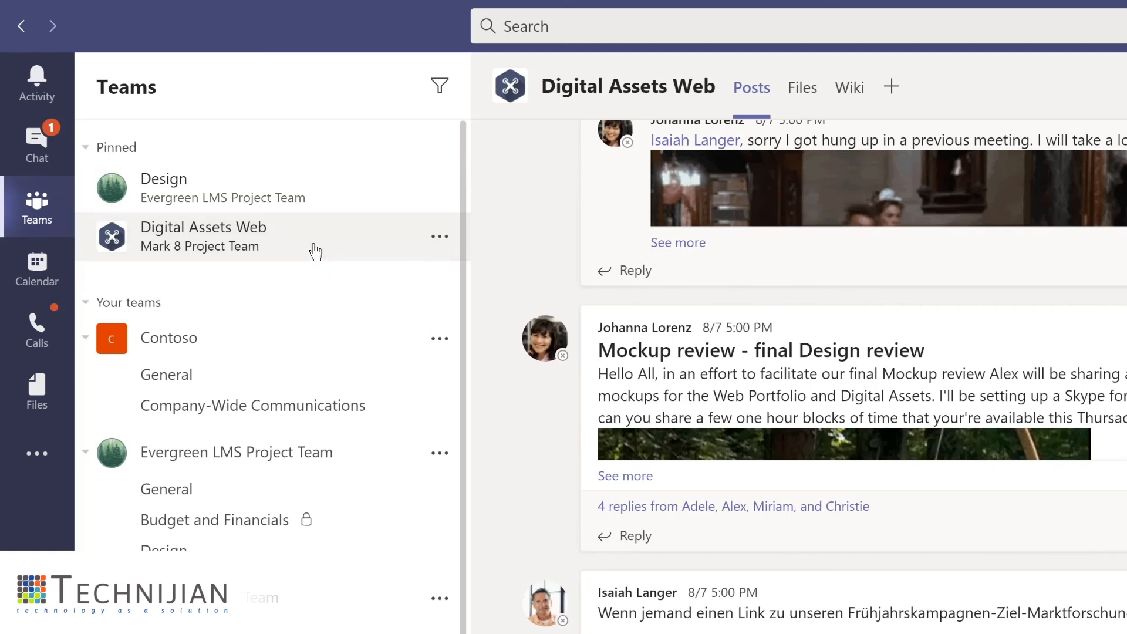
drag(310, 244, 317, 174)
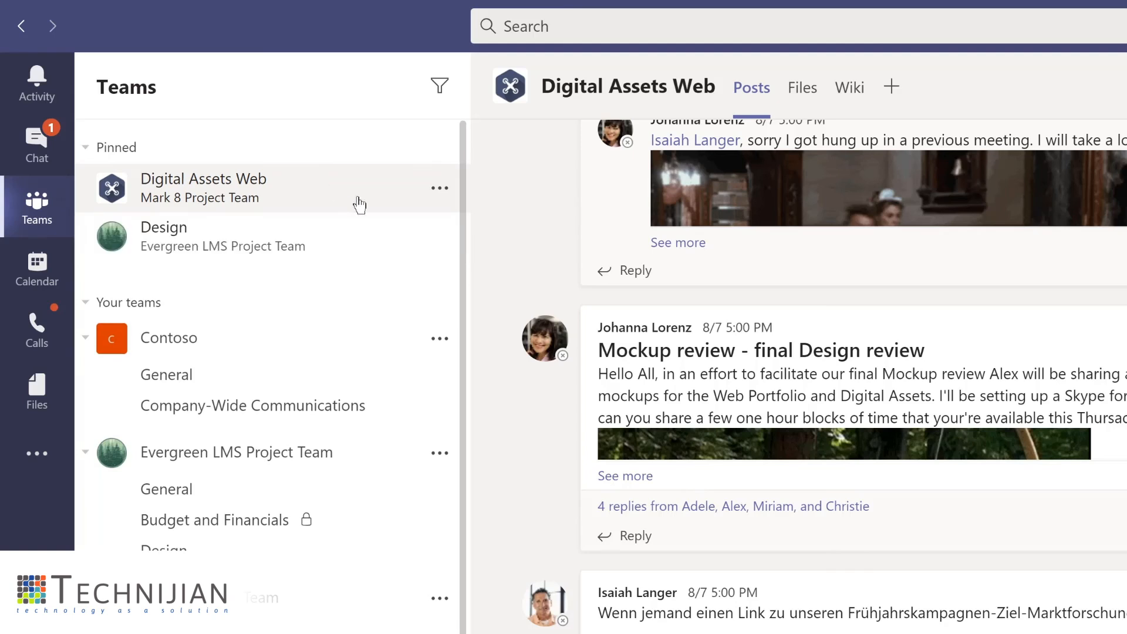
Step: Unpin the Mark 8 Project Team's Digital Assets Web channel
click(440, 189)
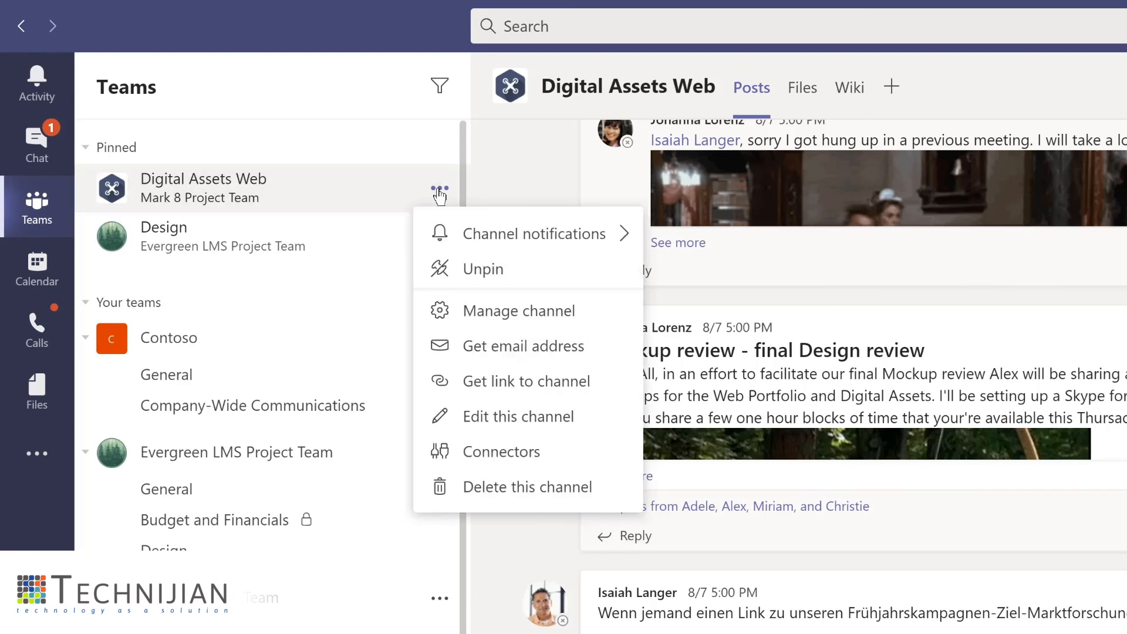
click(459, 271)
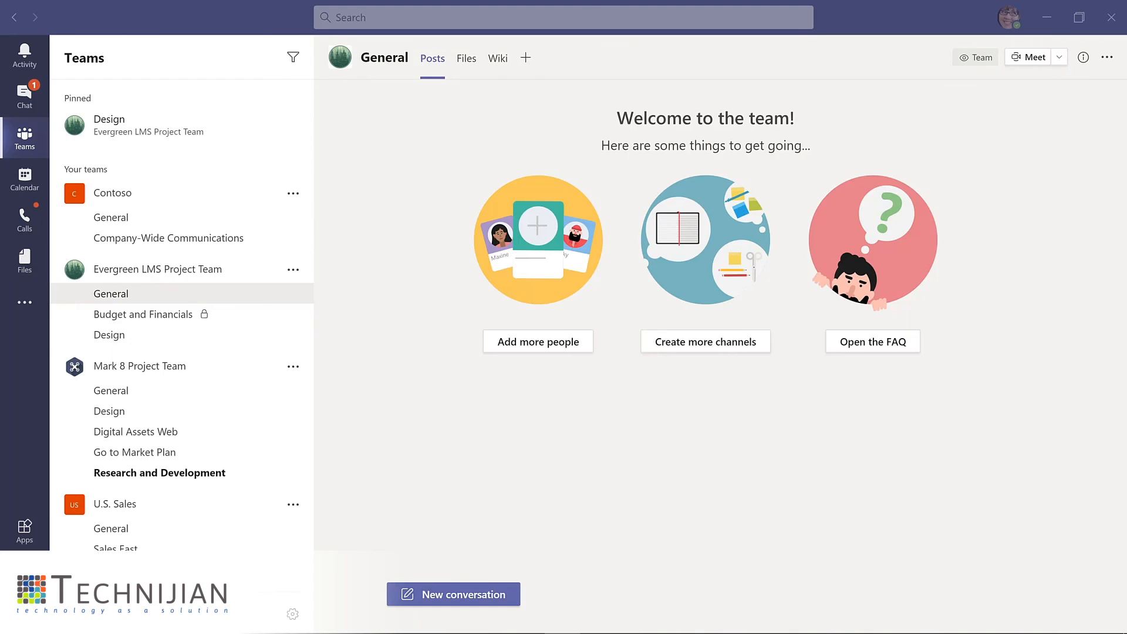
Step: Start a new conversation in the Evergreen LMS Project Team's General channel with the subject "I'm excited to start planning our new LMS!"
click(414, 594)
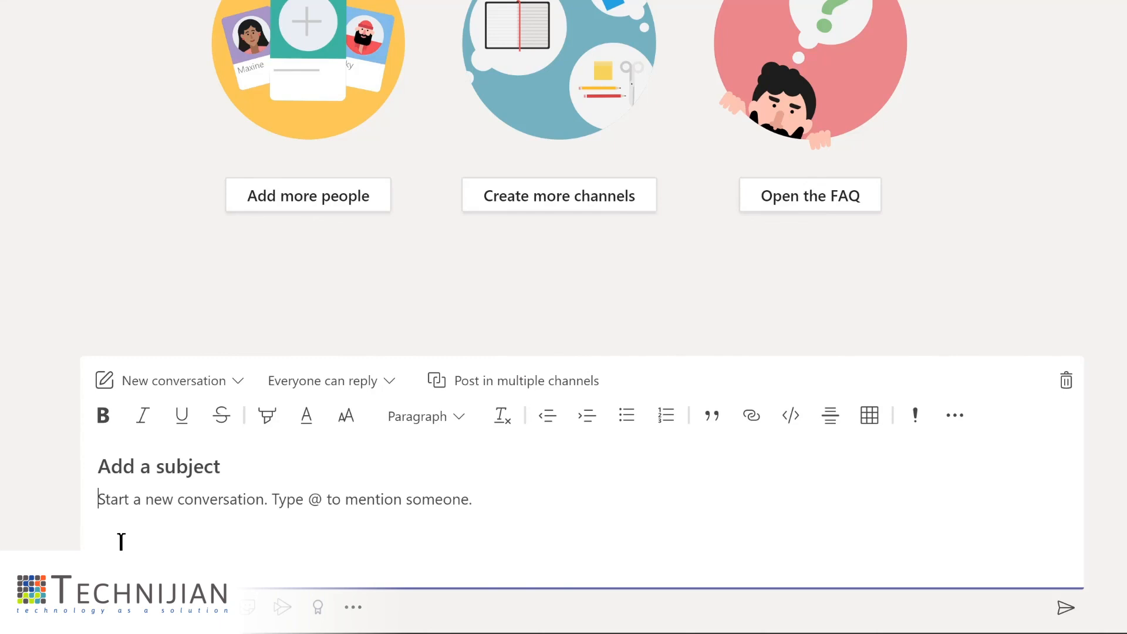
click(143, 467)
text(I'm )
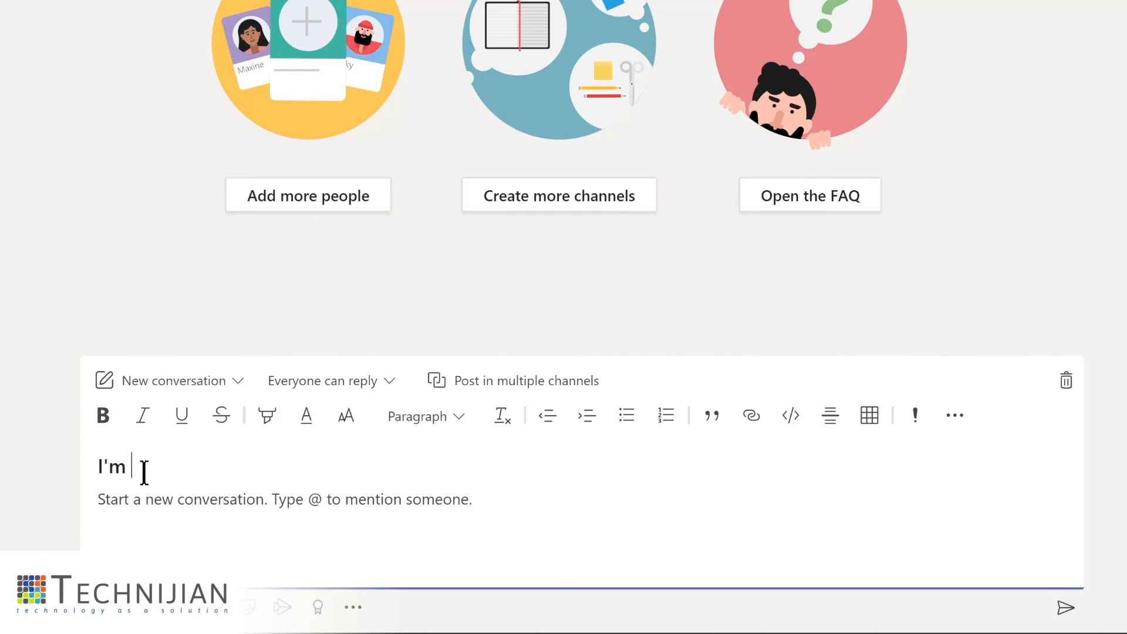
text(excited to start planning our new LMS!)
Step: Write the message "We'll be sharing details and actions in the Design channel", inserting Design as a channel mention
click(169, 506)
text(W)
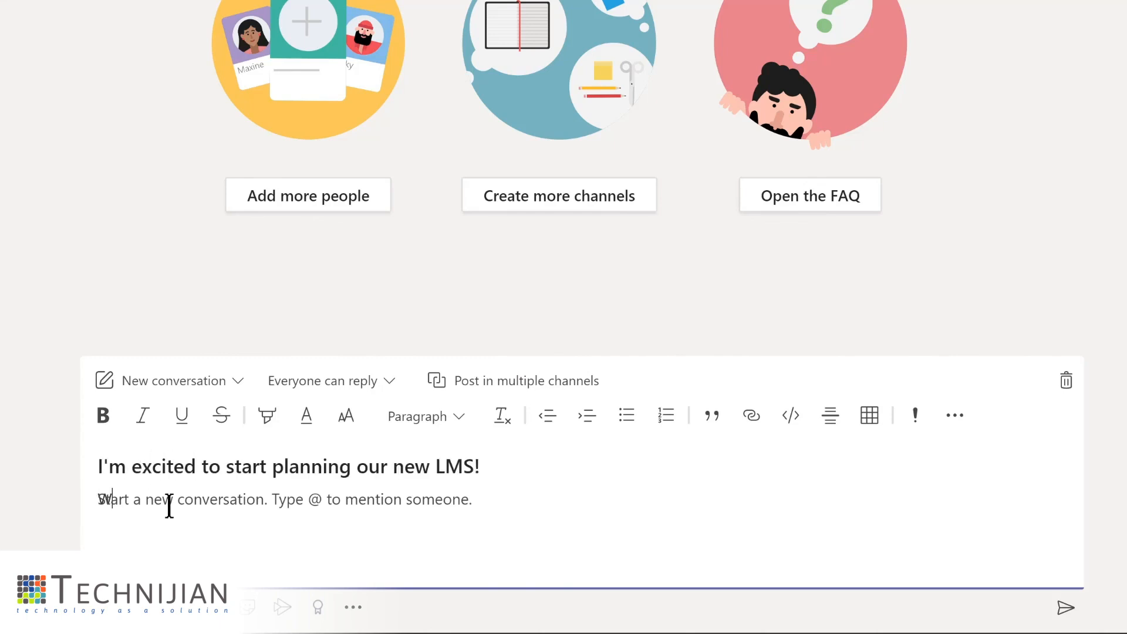
text(e'll be sharing details and actions in the @Design)
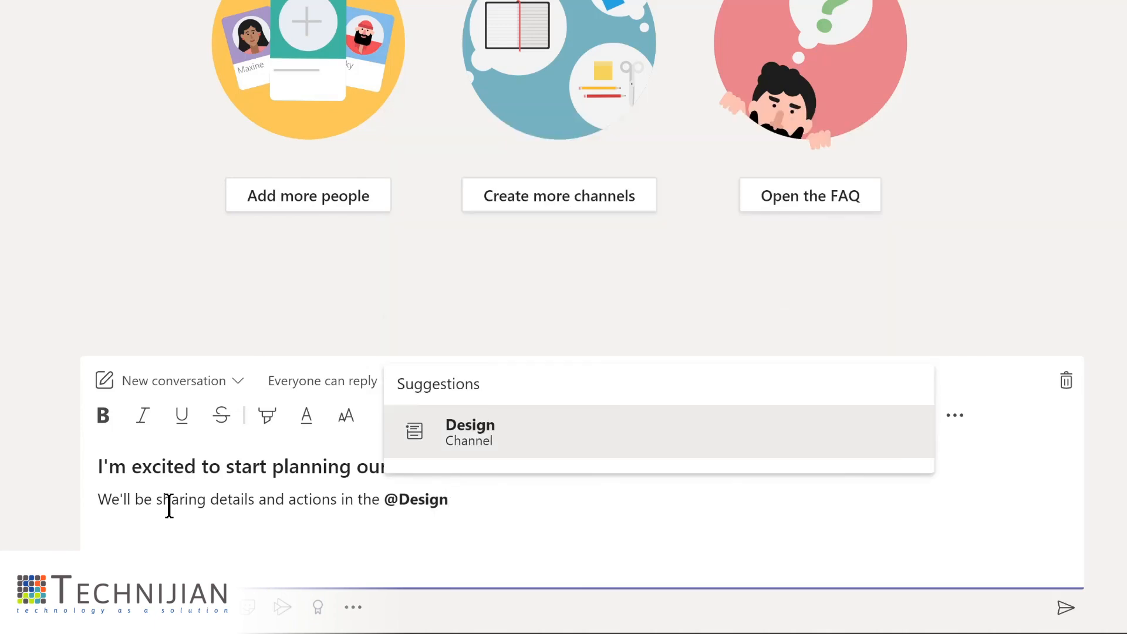
key(Return)
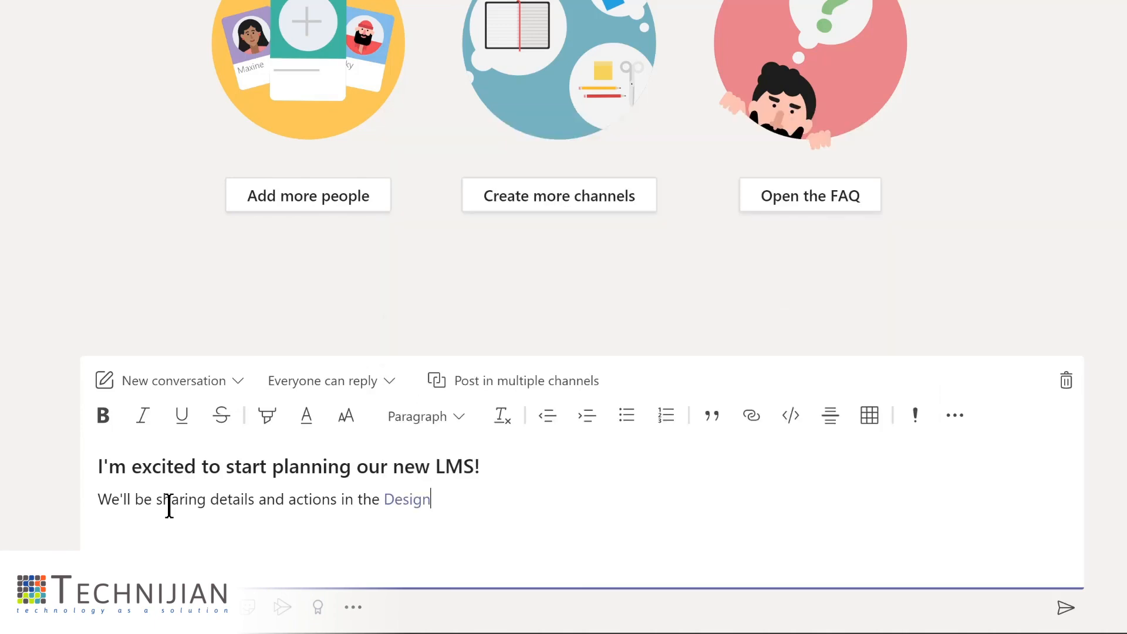
text(channel)
Step: Highlight the whole message sentence in yellow
key(ctrl+Home)
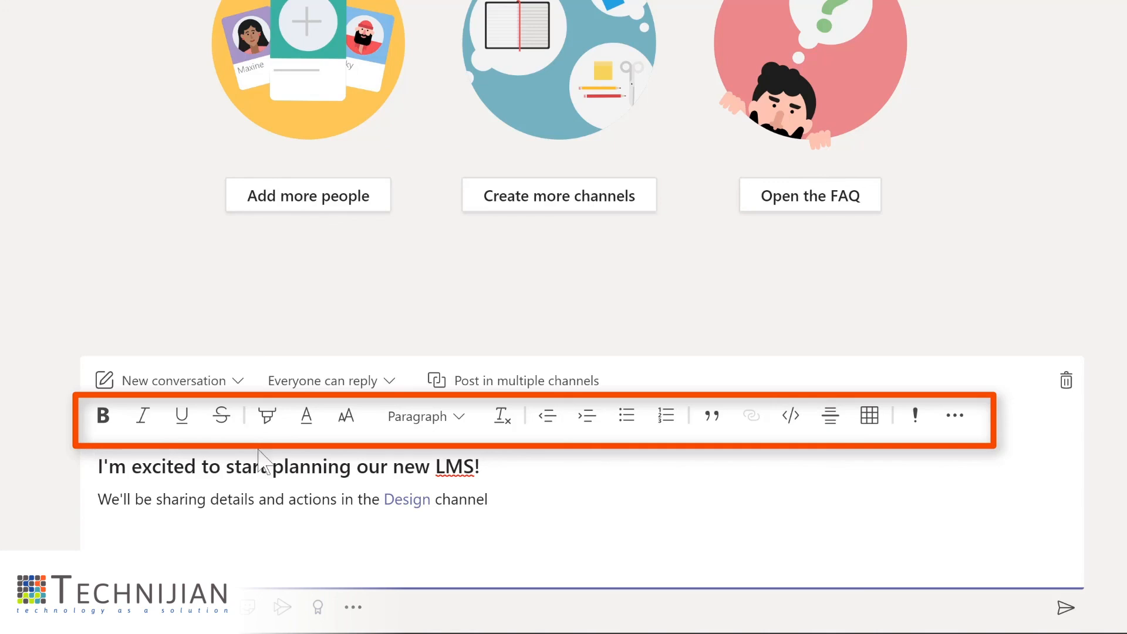
triple_click(108, 497)
click(267, 417)
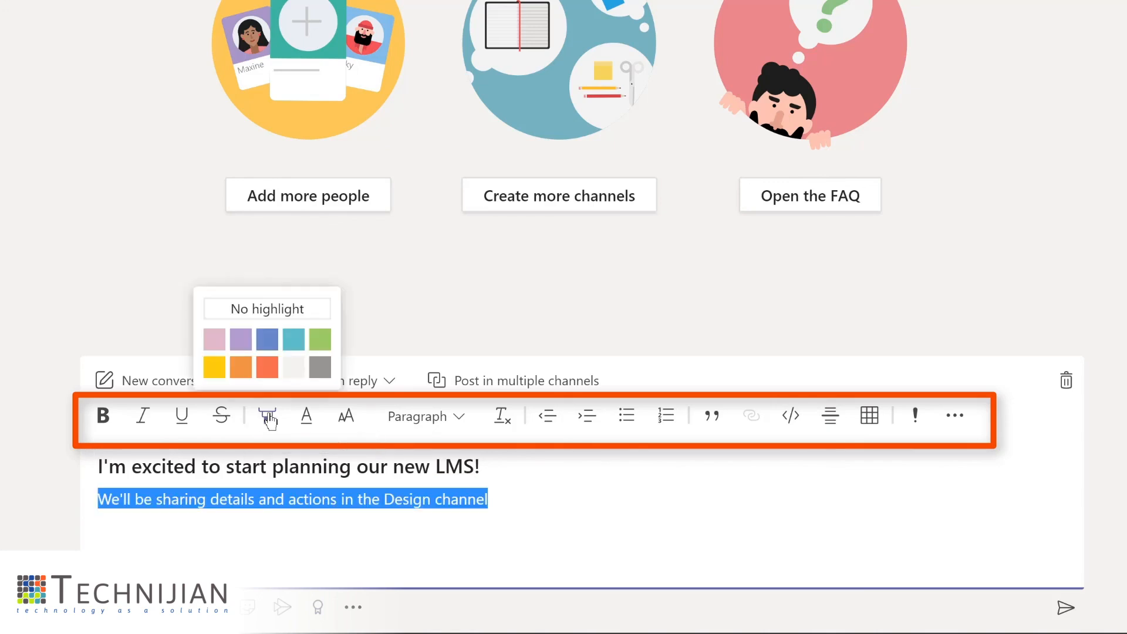
click(215, 367)
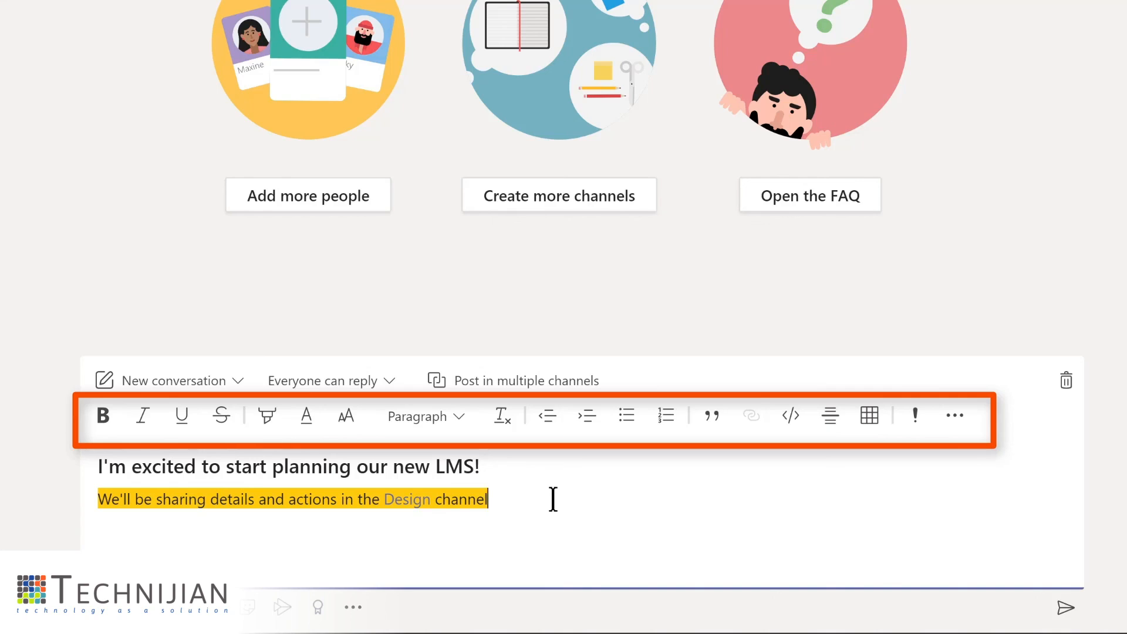
click(252, 548)
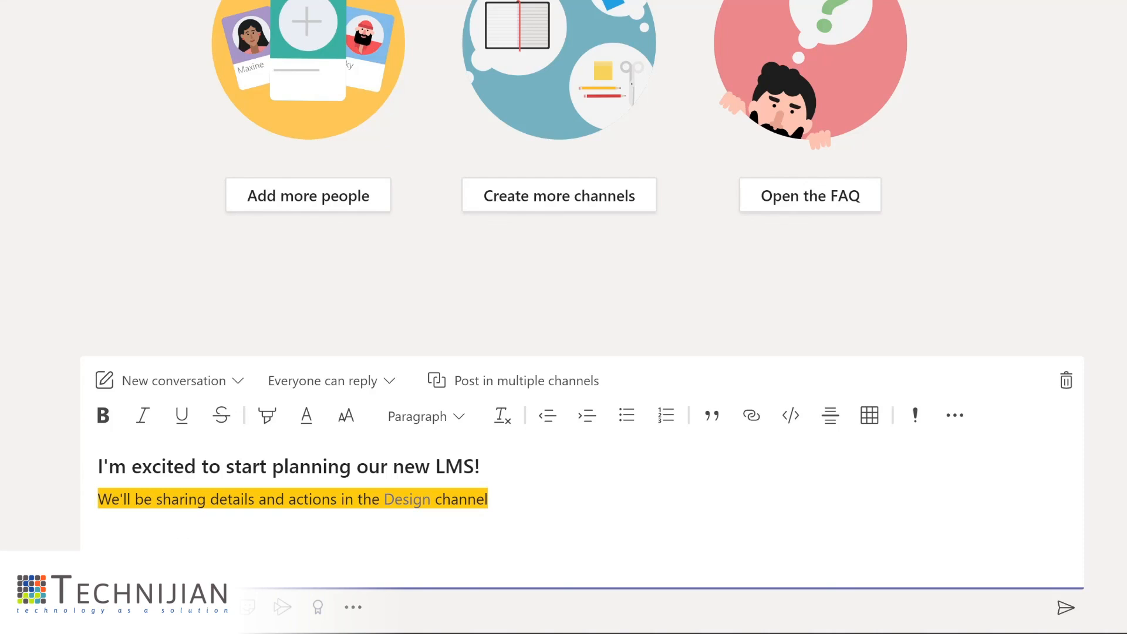
Step: Add a smiley emoji and the GIF of the man in a grey sweater, found by searching for "yay"
click(177, 607)
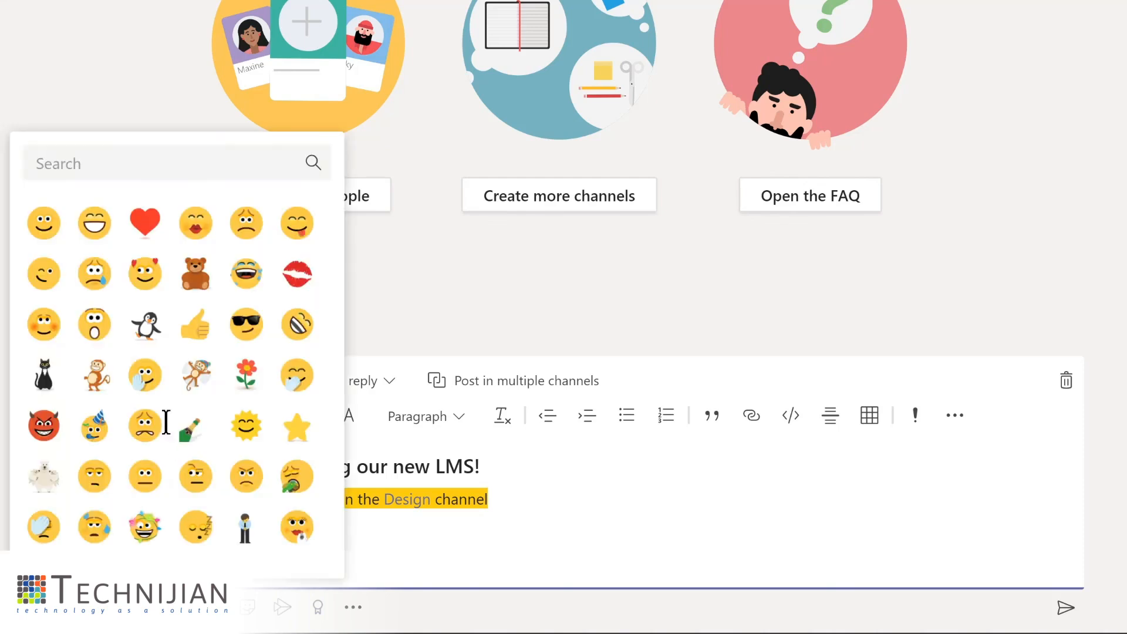
click(45, 225)
click(212, 607)
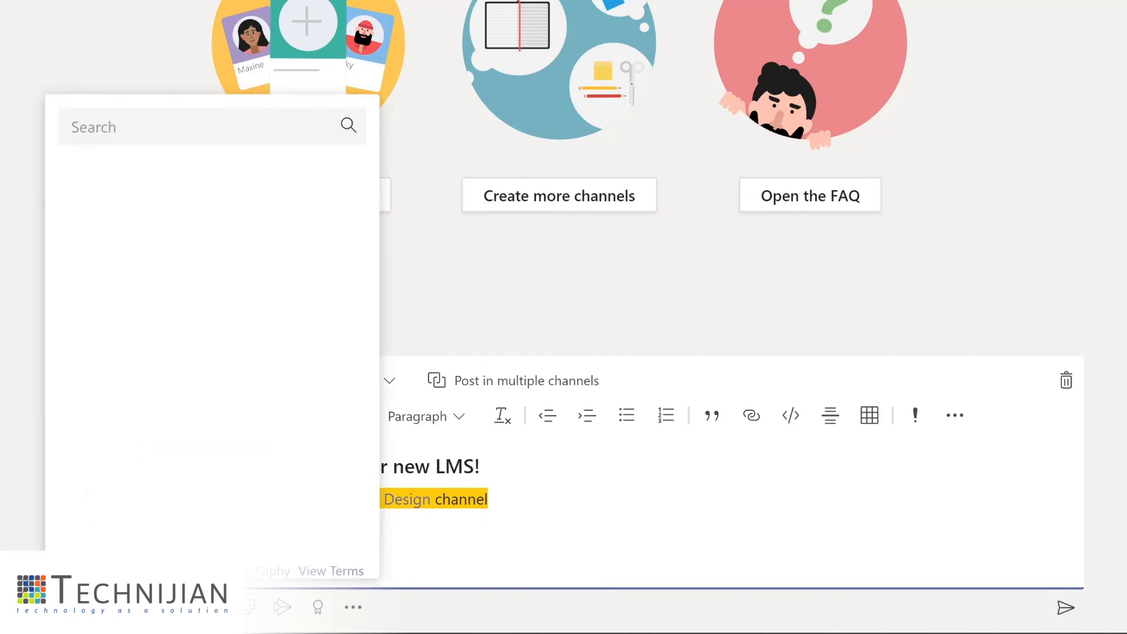
text(yay)
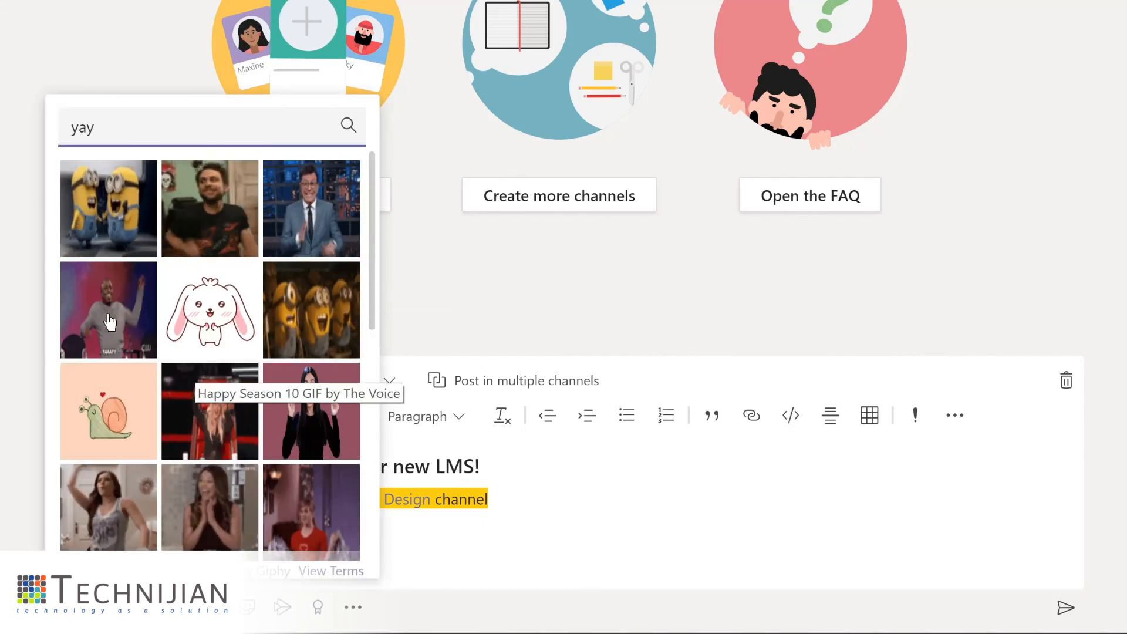
click(91, 326)
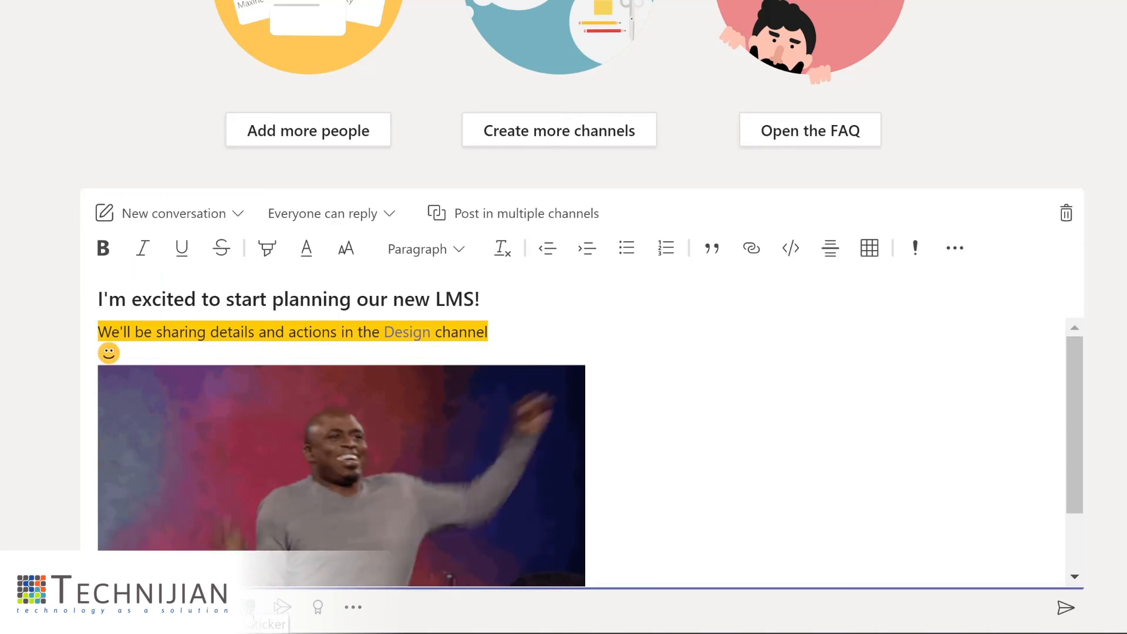
Step: Insert the popular "OH YEAH!" sticker with its caption and send the post
click(249, 608)
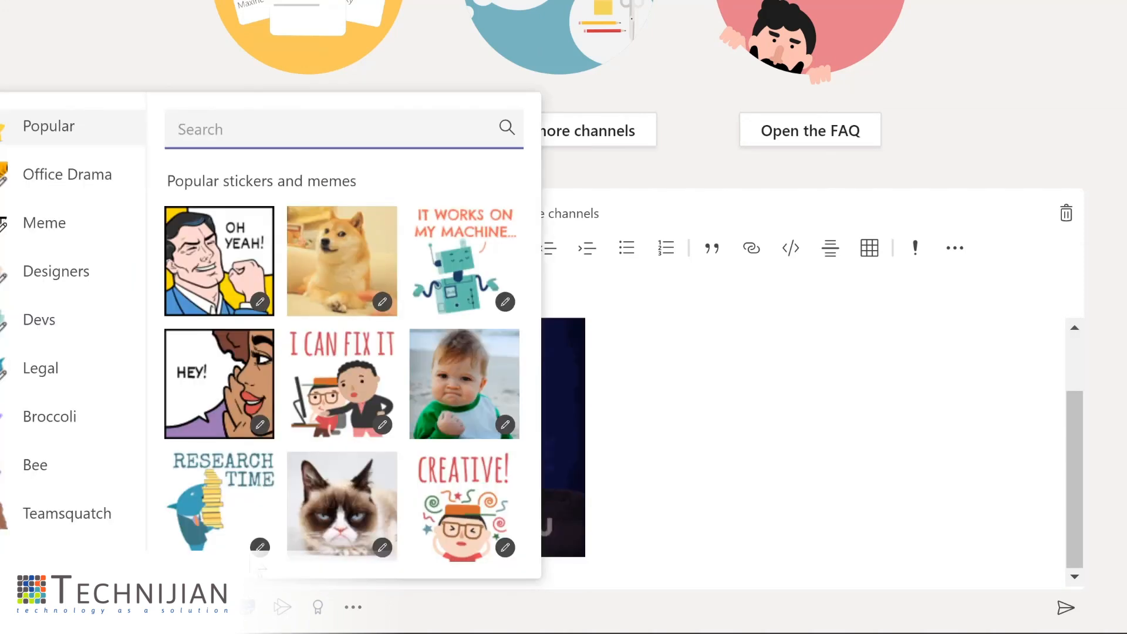
click(209, 299)
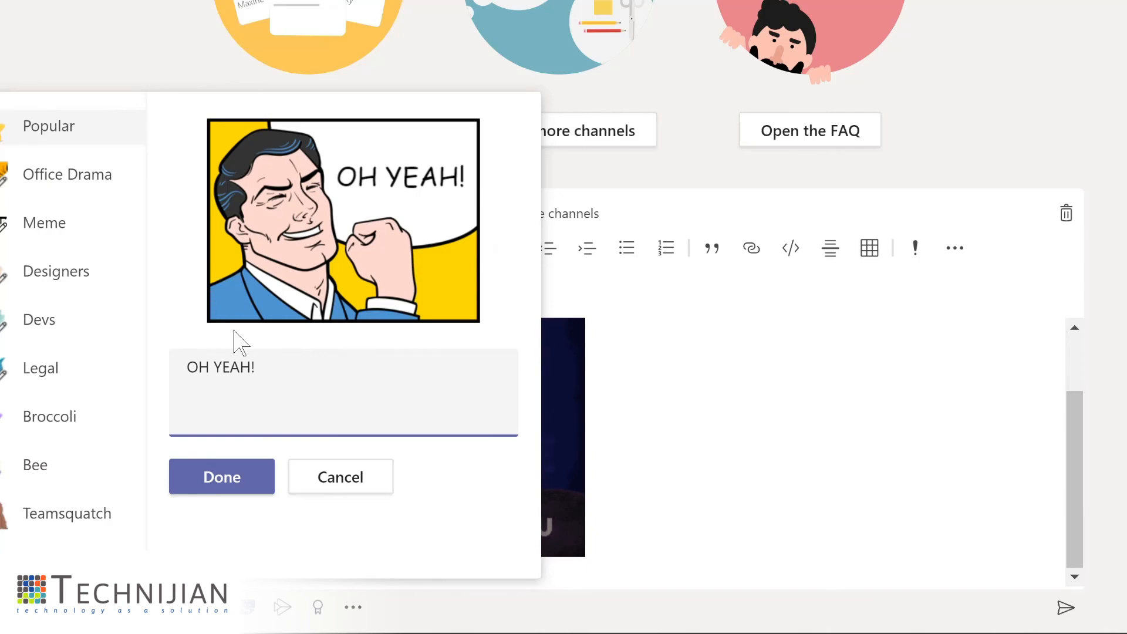
click(221, 475)
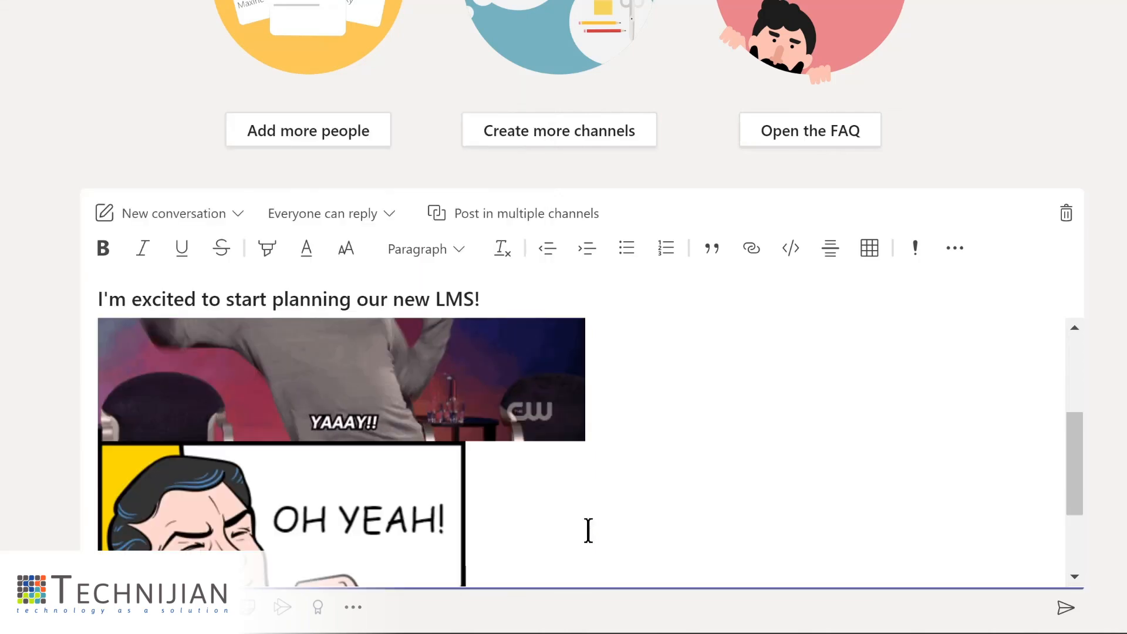
click(1066, 611)
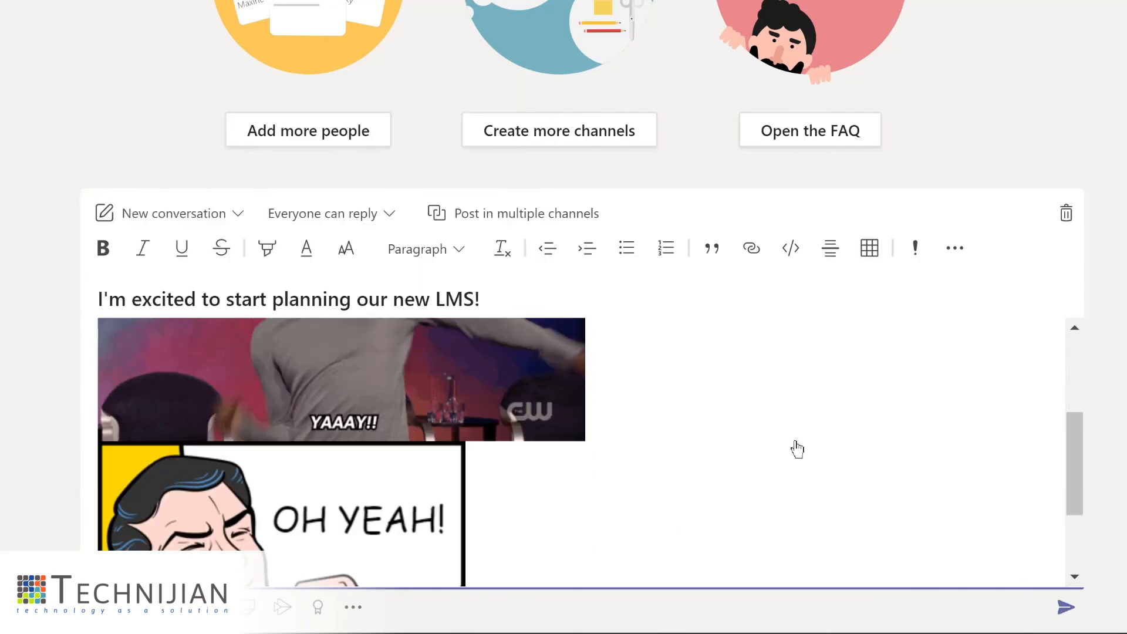